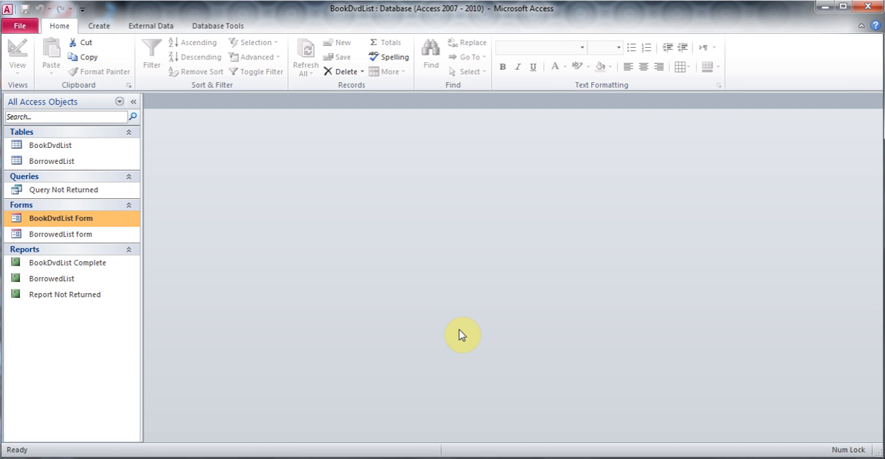
- Start a simple query on the BorrowedList table and add the FirstName, LastName and TelNumber fields
left_click(100, 27)
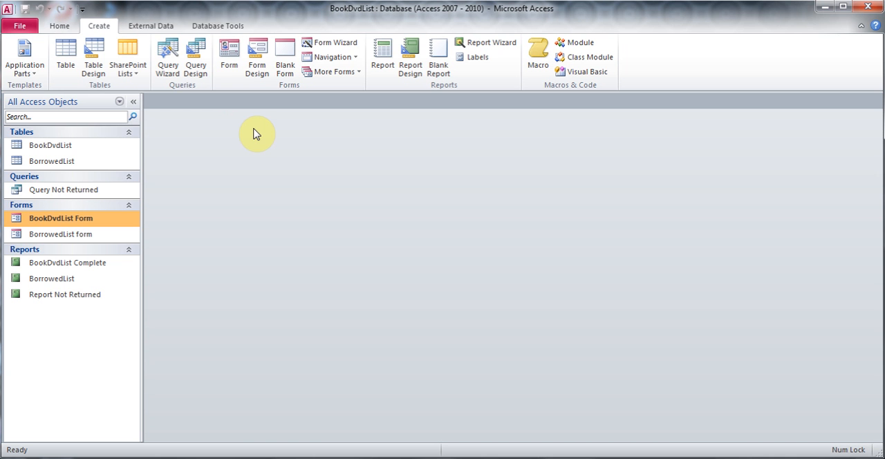
left_click(167, 70)
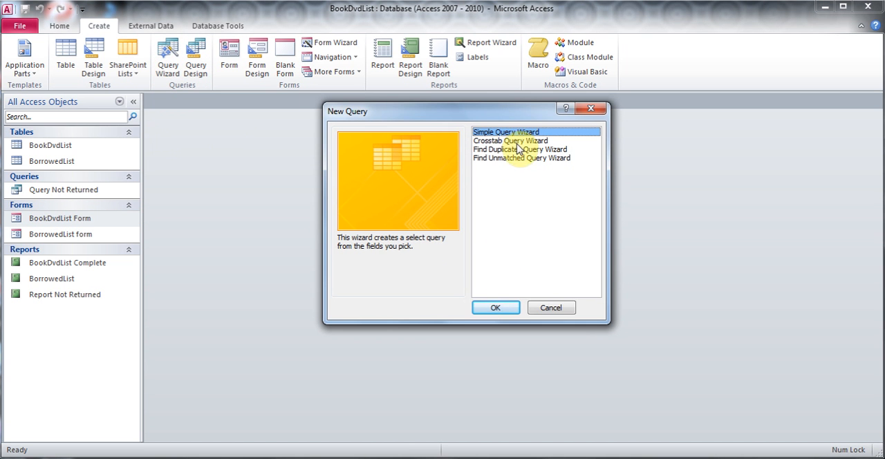
left_click(496, 308)
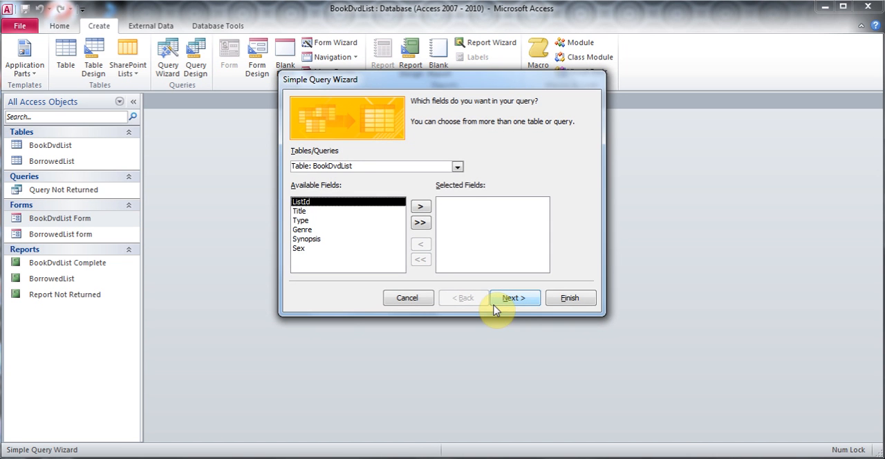
left_click(457, 167)
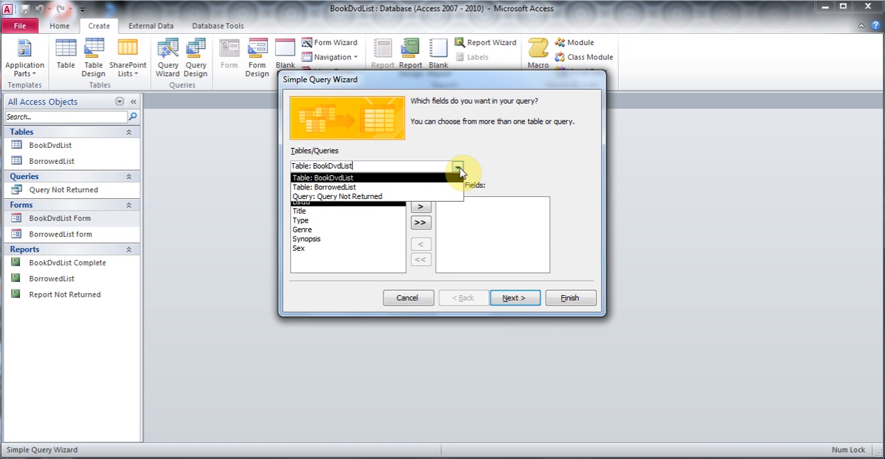
left_click(420, 188)
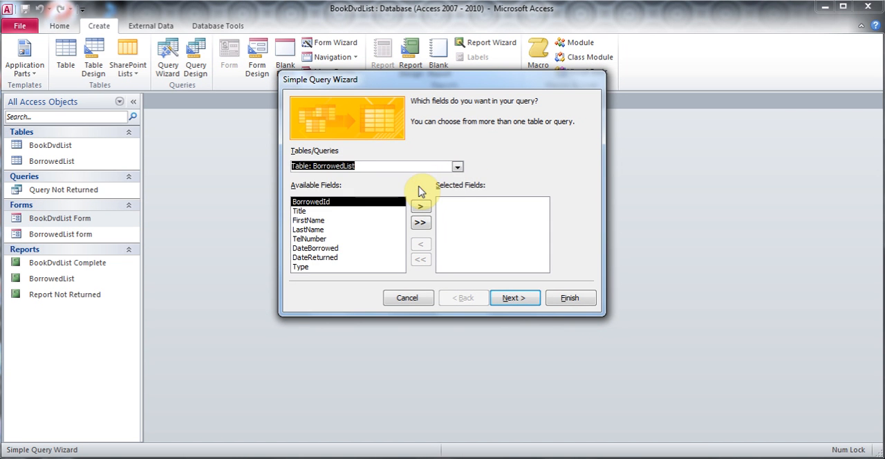
left_click(319, 220)
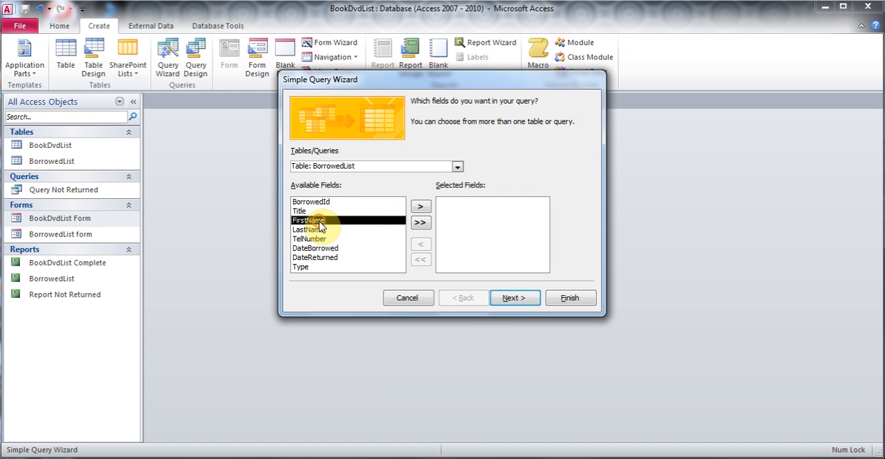
left_click(427, 209)
left_click(426, 209)
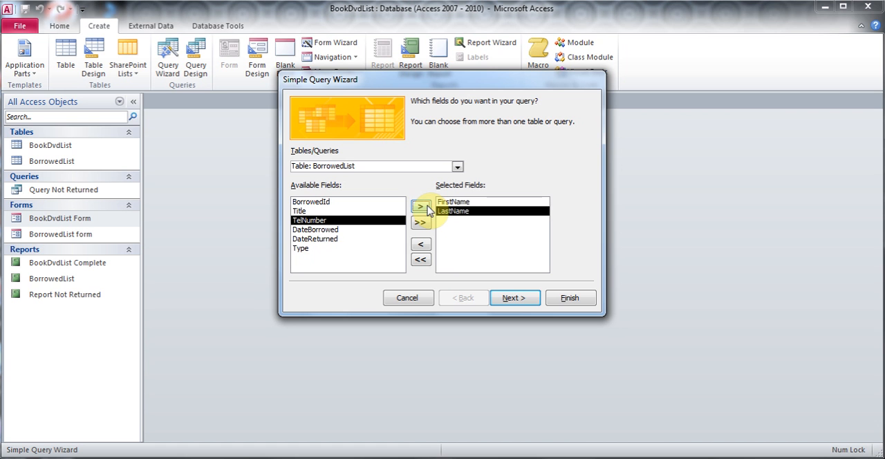
left_click(420, 207)
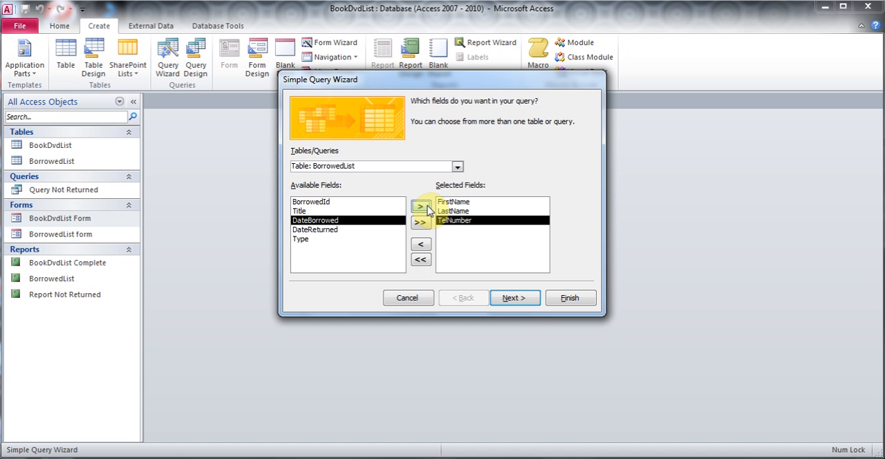
- Title the query "BorrowedList Query 1" and finish the wizard with the option to modify the query design
left_click(520, 301)
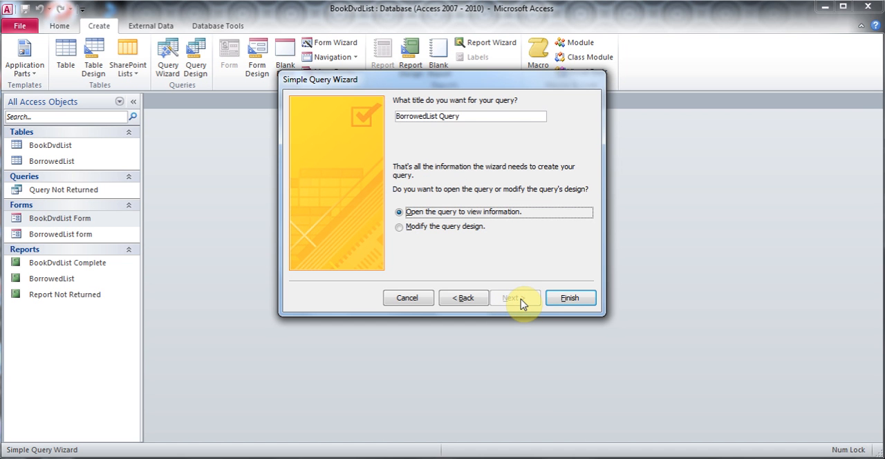
left_click(469, 118)
type("1")
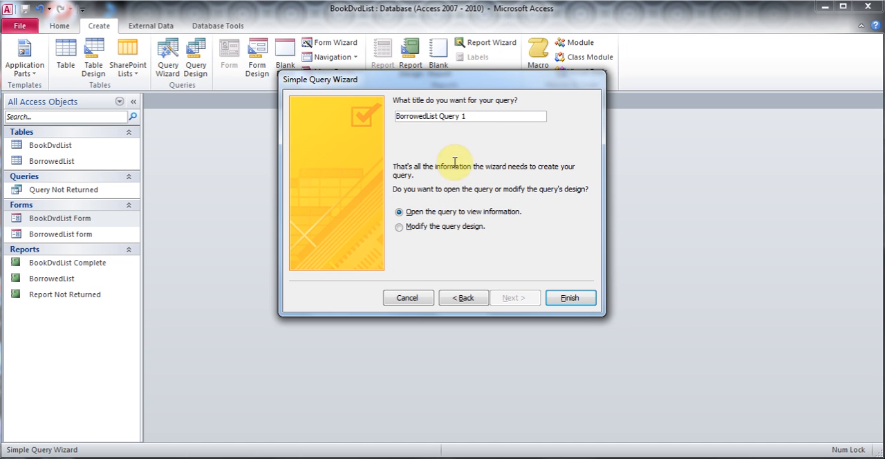
left_click(400, 228)
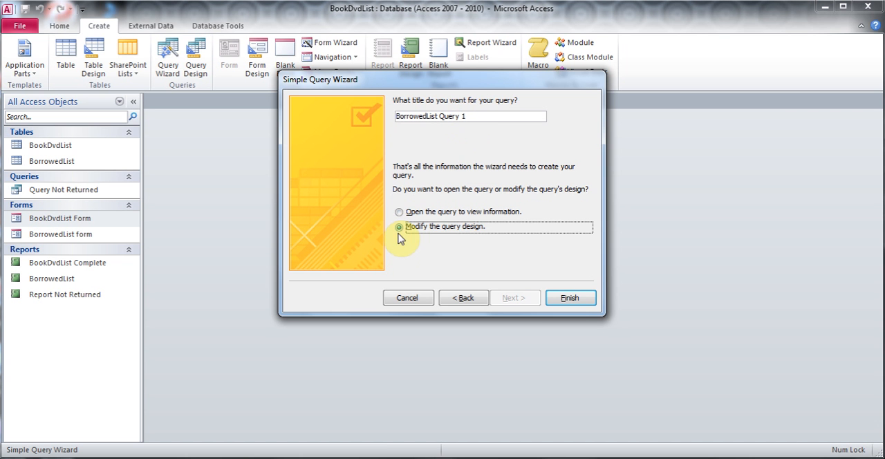
left_click(570, 299)
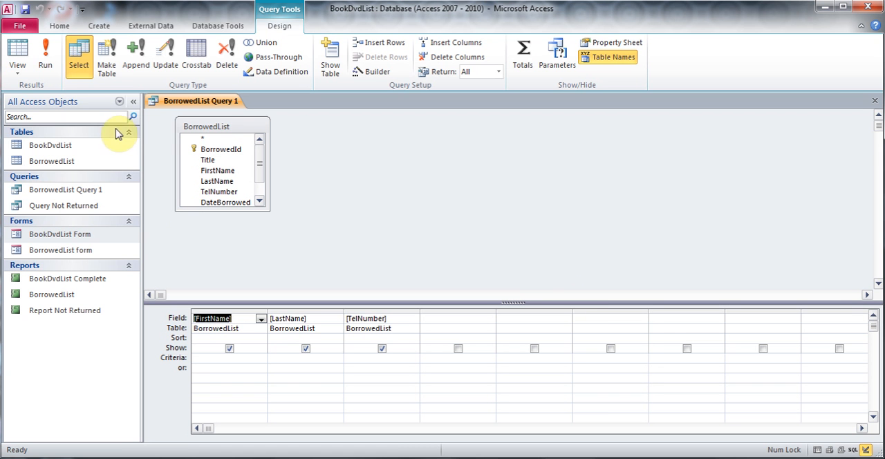
- Turn the query into a make-table query for a new table "Customer List" in the current database and run it
left_click(110, 64)
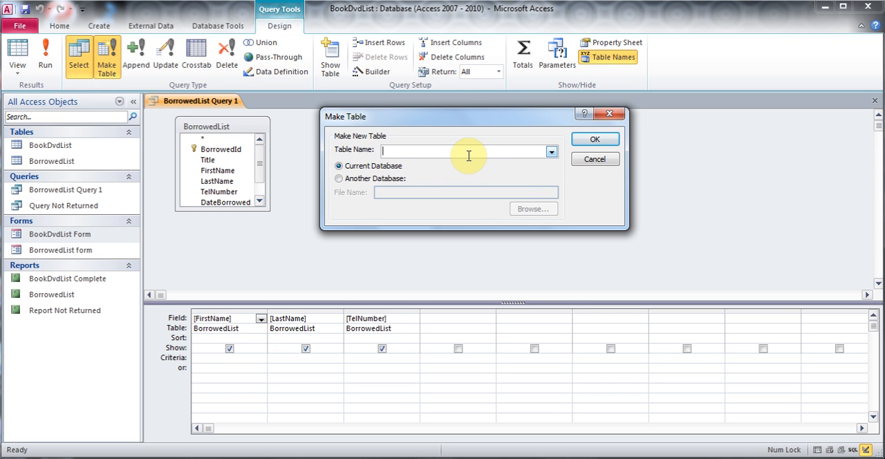
type("Customer List")
left_click(601, 144)
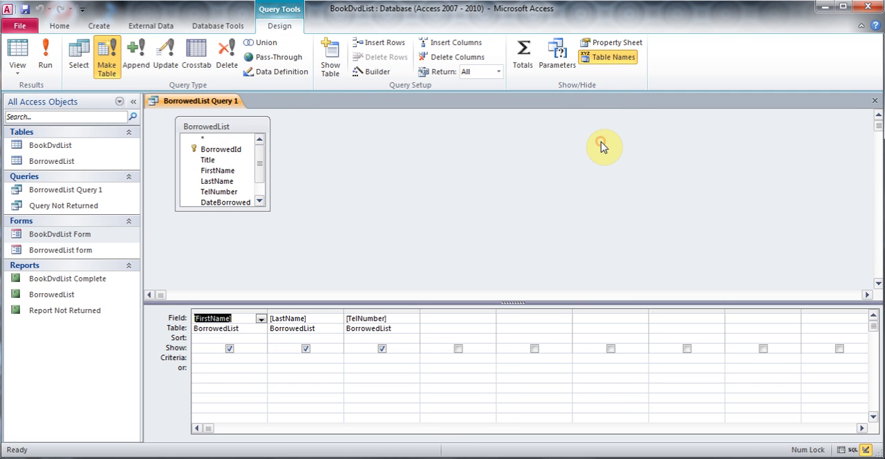
left_click(54, 64)
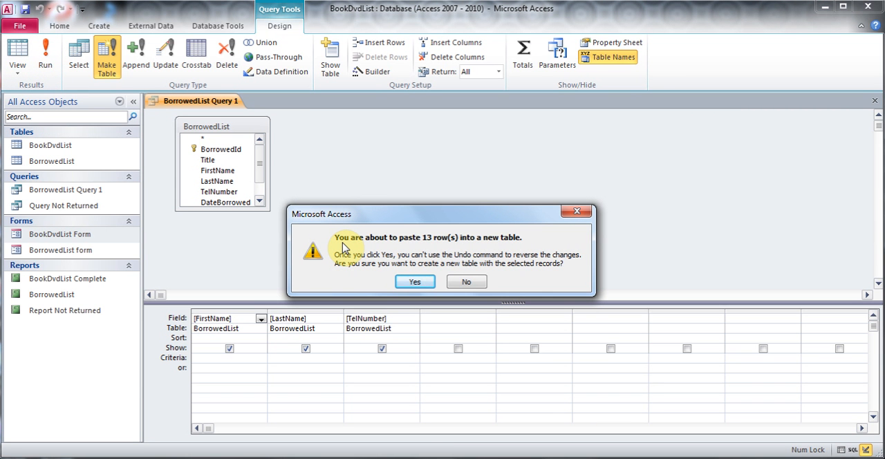
left_click(416, 281)
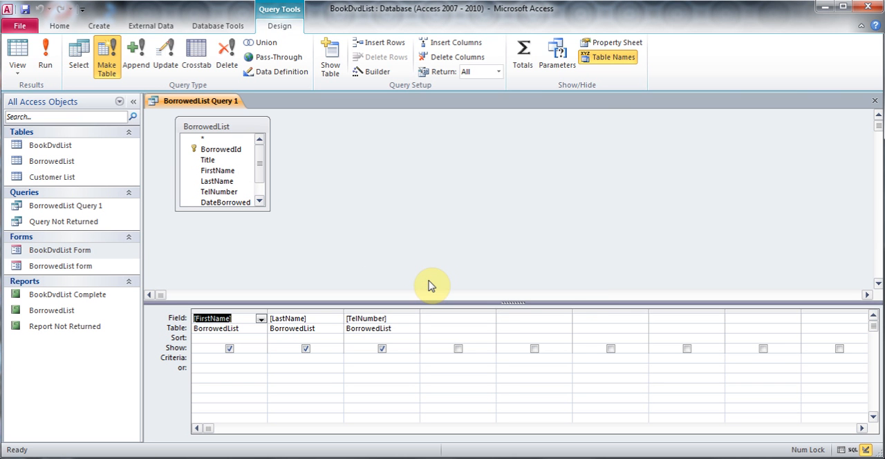
- Open the Customer List table in Design View and insert a field named "Customer Id" above FirstName
left_click(64, 180)
double_click(66, 178)
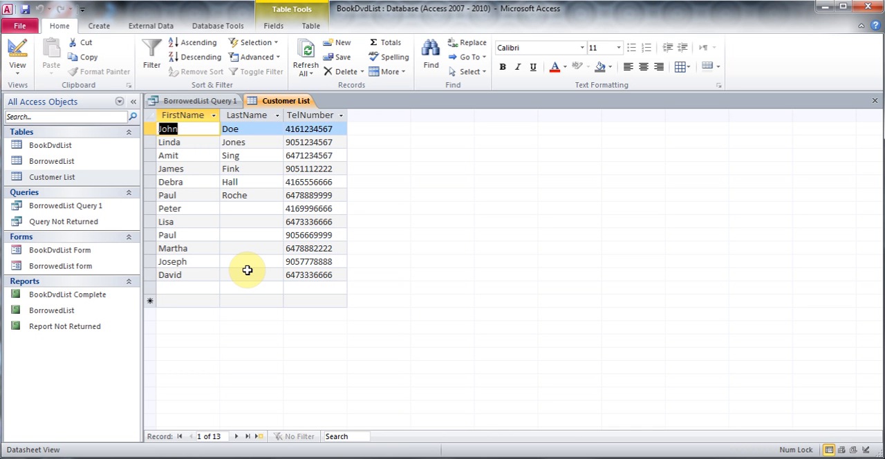
left_click(20, 55)
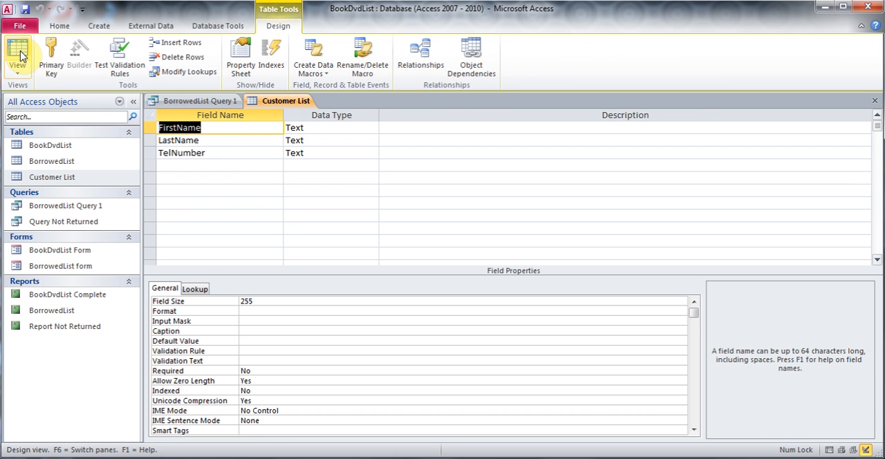
left_click(189, 47)
type("Customer Id")
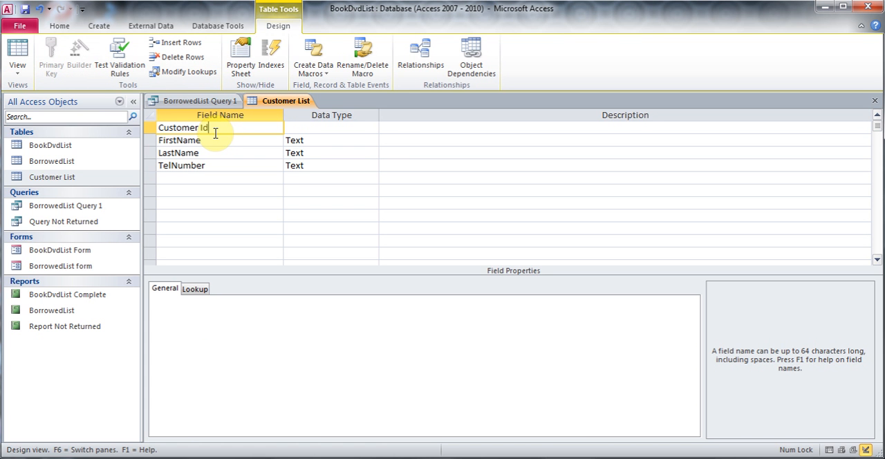
key("Tab")
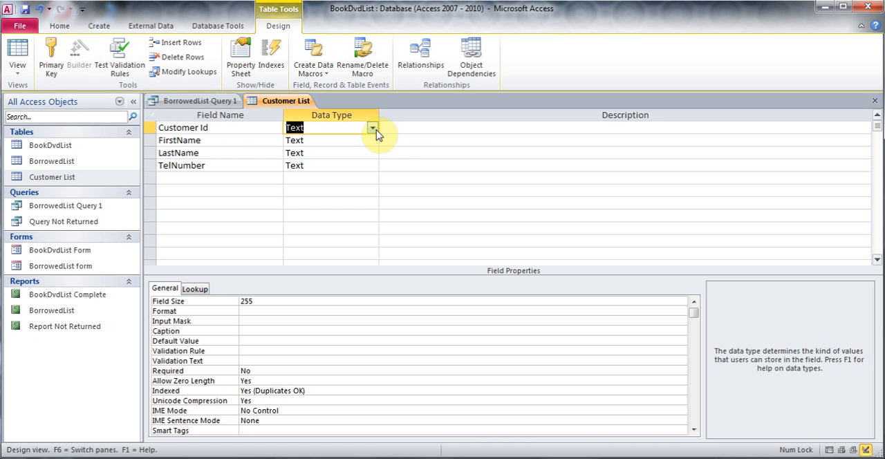
- Make Customer Id an AutoNumber primary key and show the saved table in Datasheet View
left_click(372, 128)
left_click(357, 203)
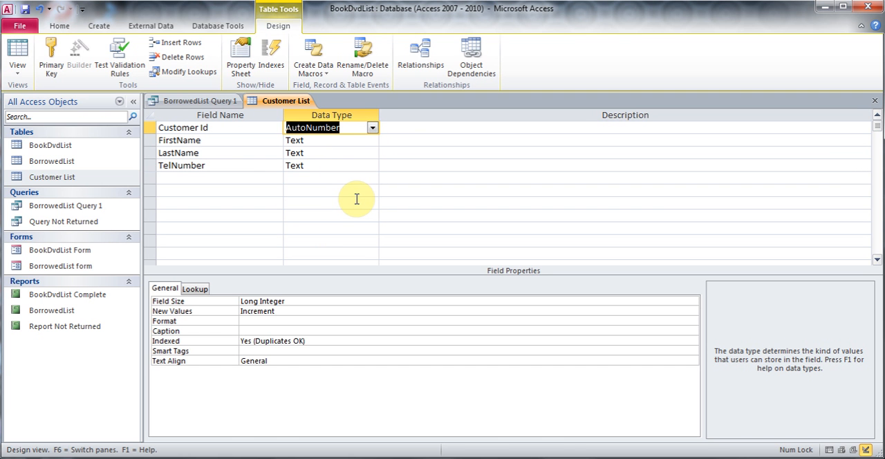
left_click(54, 64)
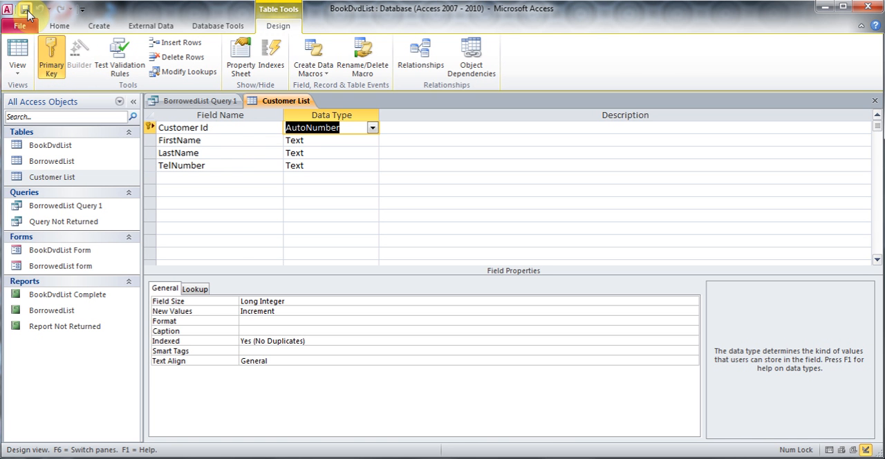
left_click(18, 56)
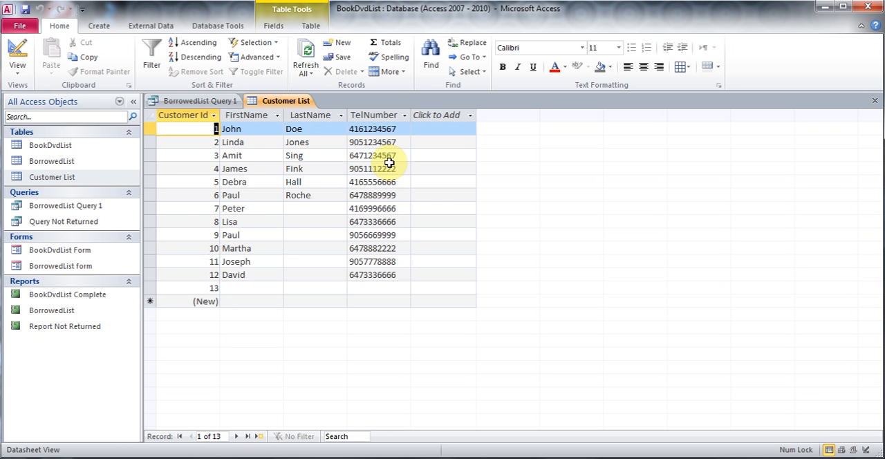
- Apply the Phone Number input mask to the TelNumber field, then save the table and show its datasheet
left_click(16, 55)
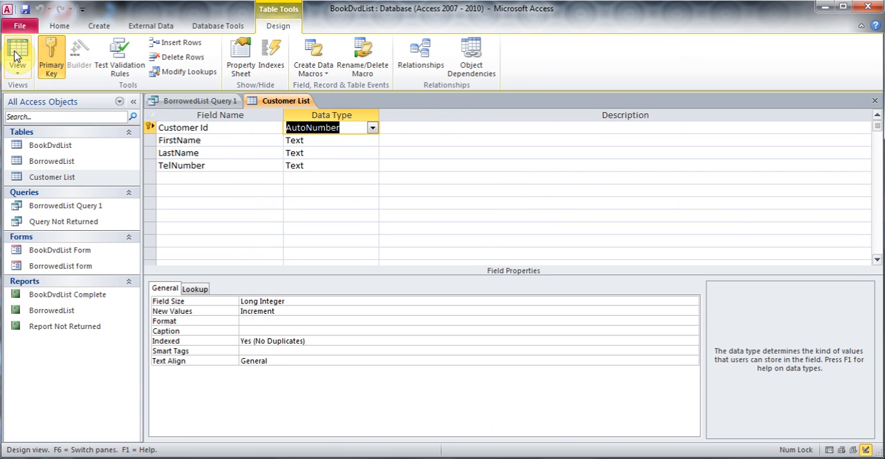
left_click(308, 165)
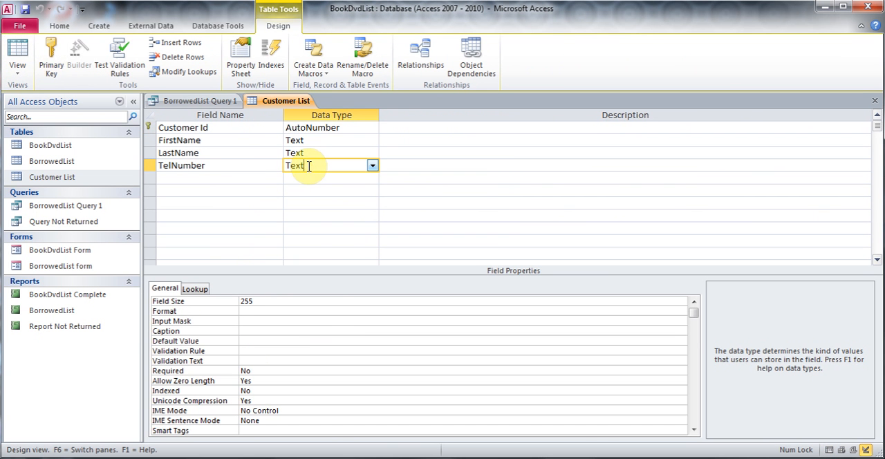
left_click(313, 320)
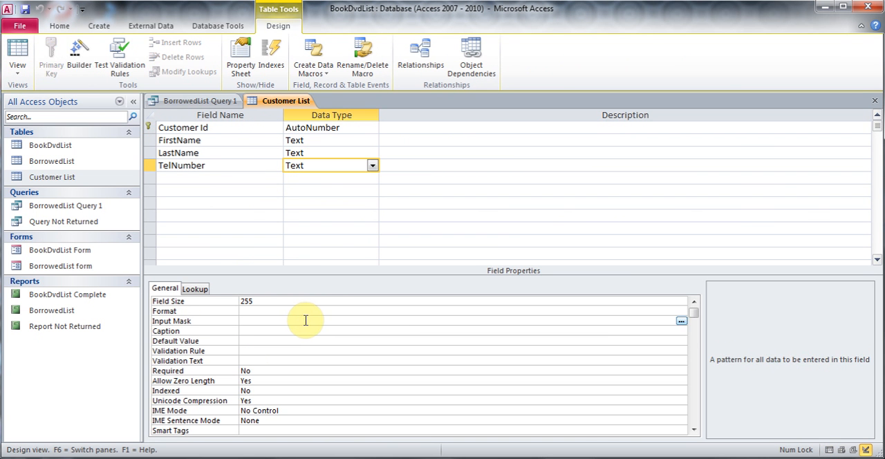
left_click(681, 322)
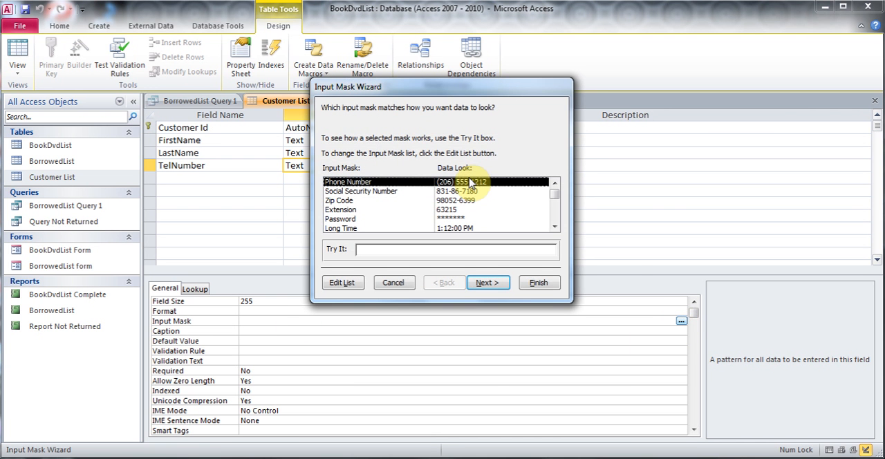
left_click(538, 283)
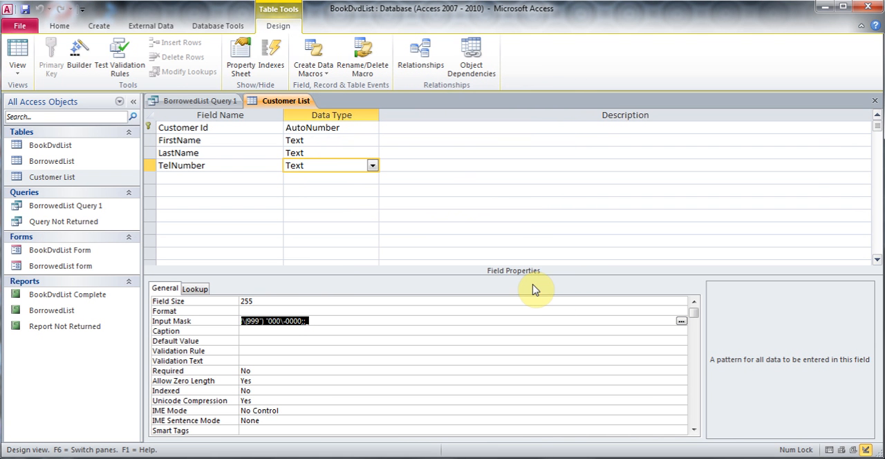
left_click(26, 10)
left_click(19, 53)
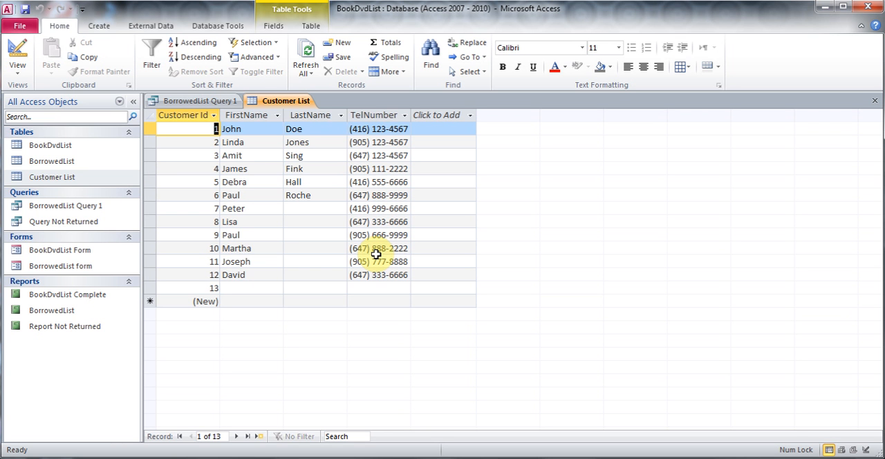
- Close the Customer List table and BorrowedList Query 1, saving the query's design changes
left_click(875, 101)
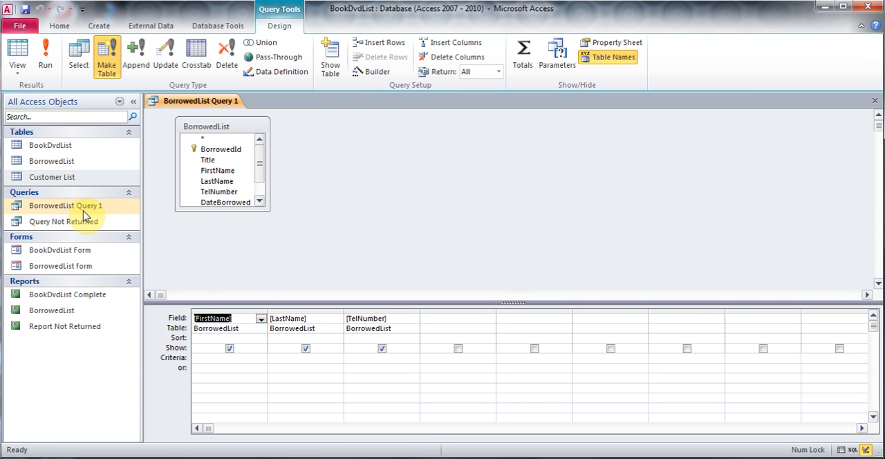
left_click(875, 101)
left_click(389, 275)
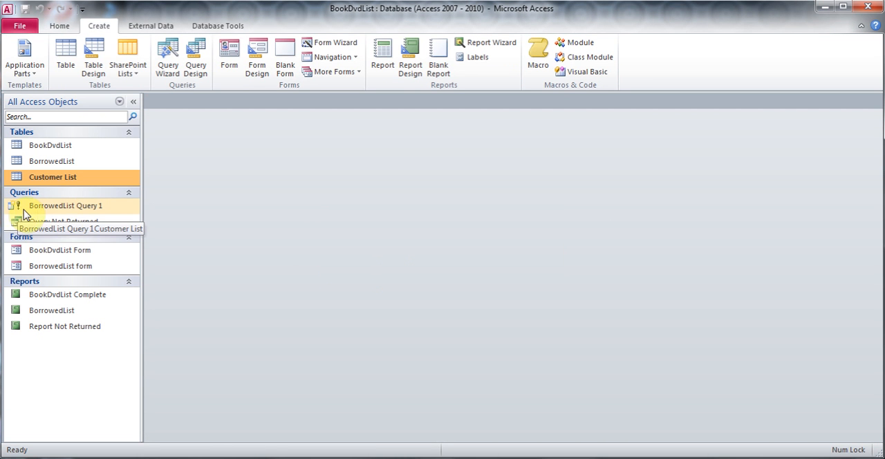
- Start running BorrowedList Query 1 from the object list and decline the run
double_click(101, 212)
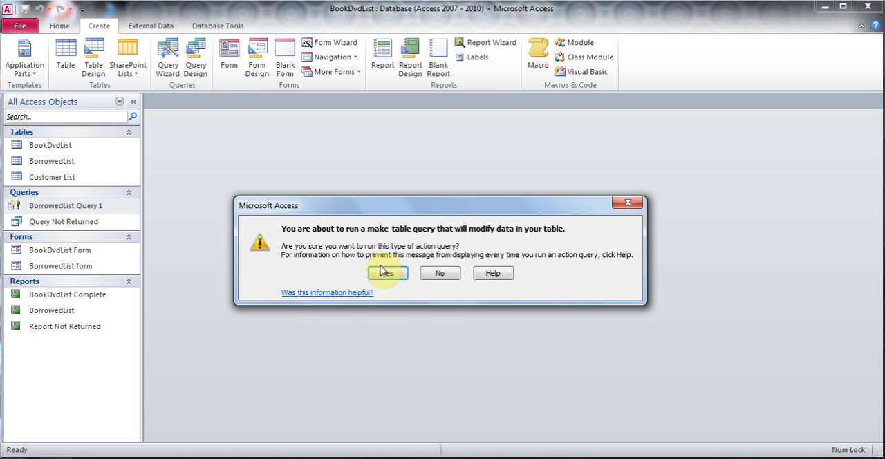
left_click(444, 274)
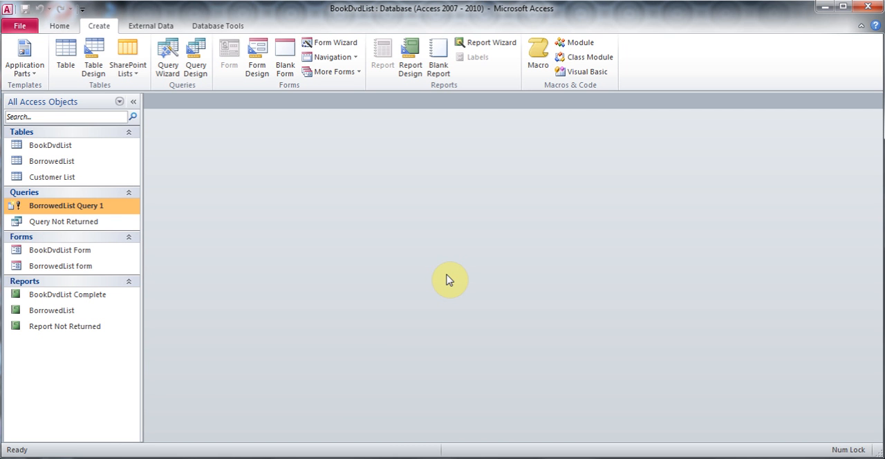
- Add Birthdate, Address Line 1, Address line 2, City, State, Country, Cell Number, Email, Picture and Notes fields to the Customer List table's design, then close it
left_click(72, 179)
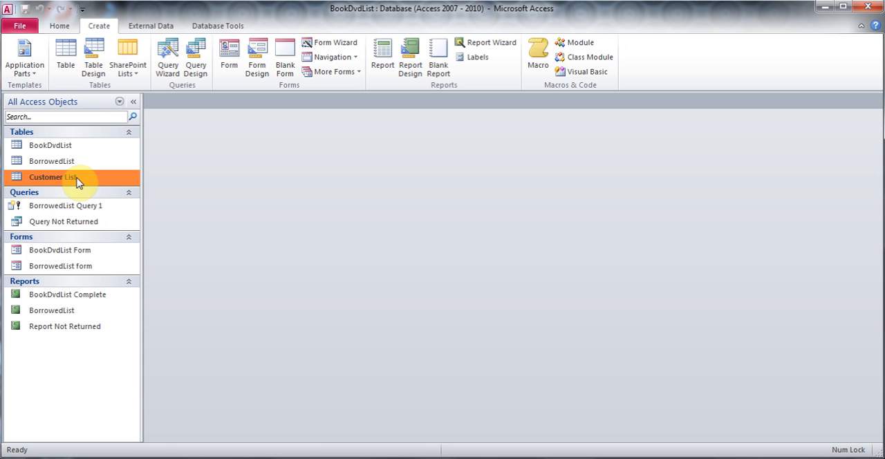
right_click(77, 181)
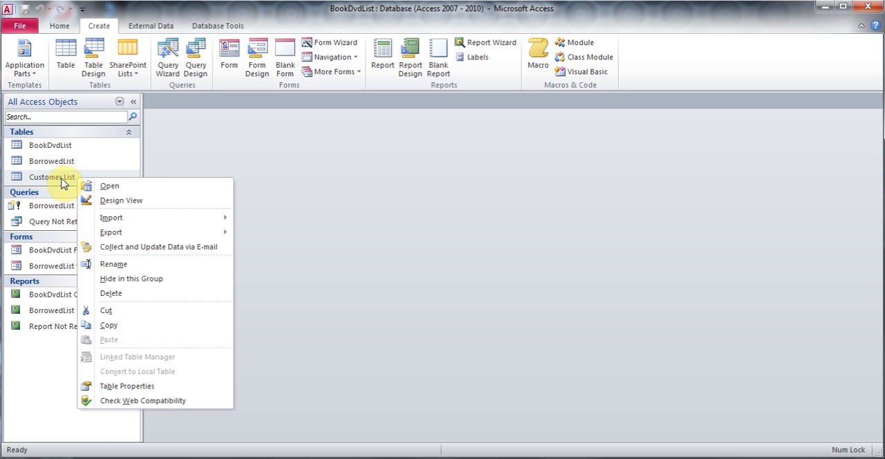
left_click(146, 204)
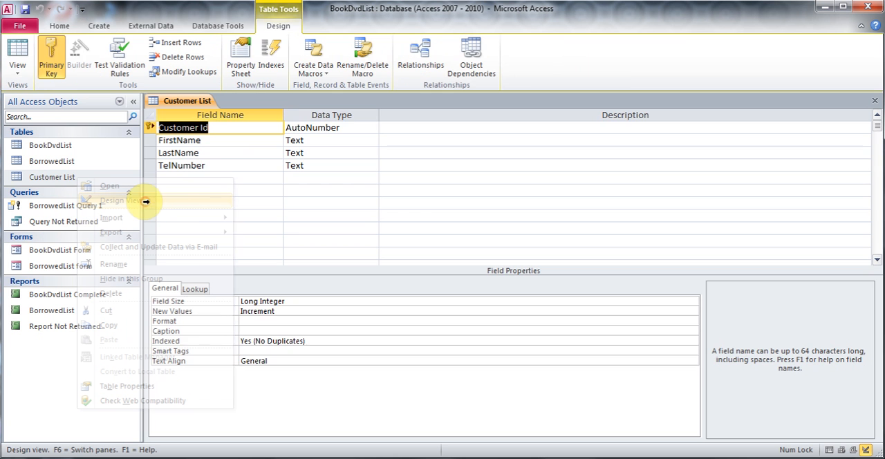
left_click(217, 178)
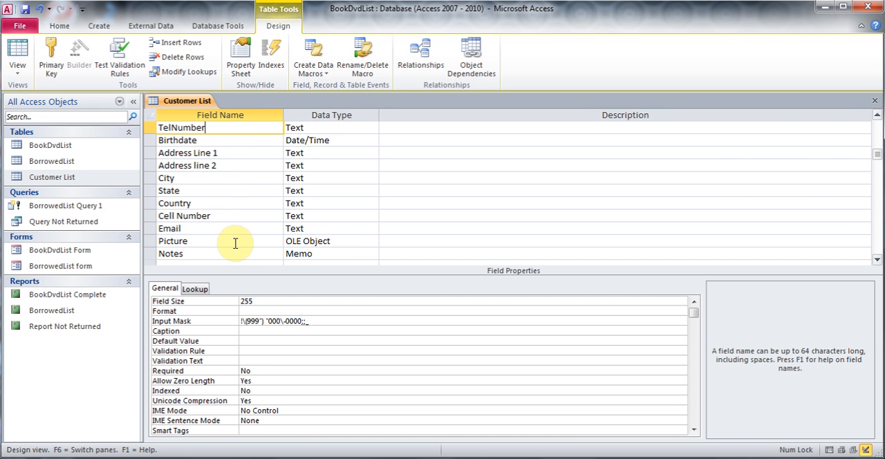
left_click(348, 241)
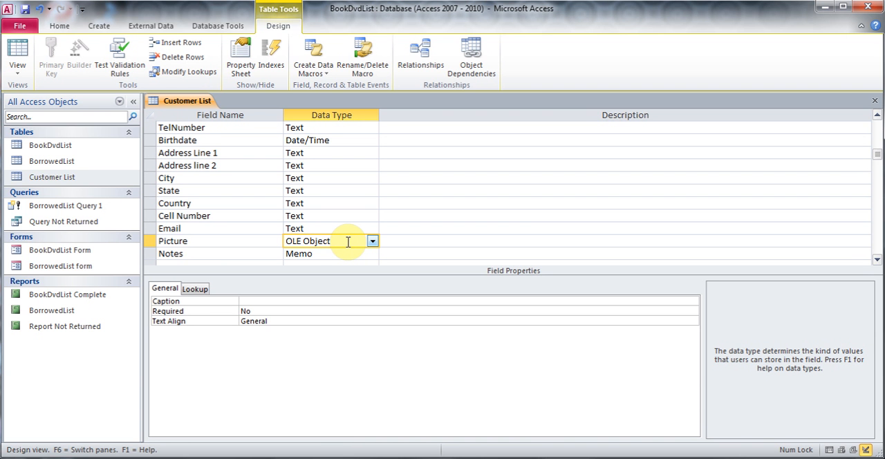
left_click(219, 262)
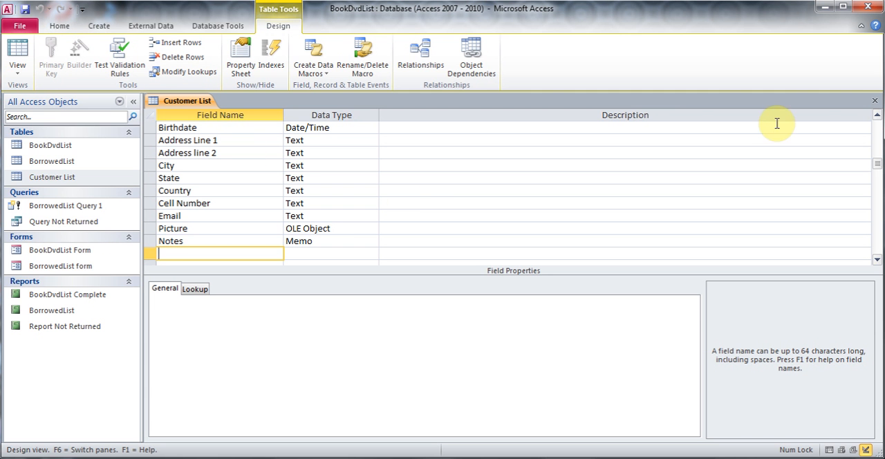
left_click(874, 104)
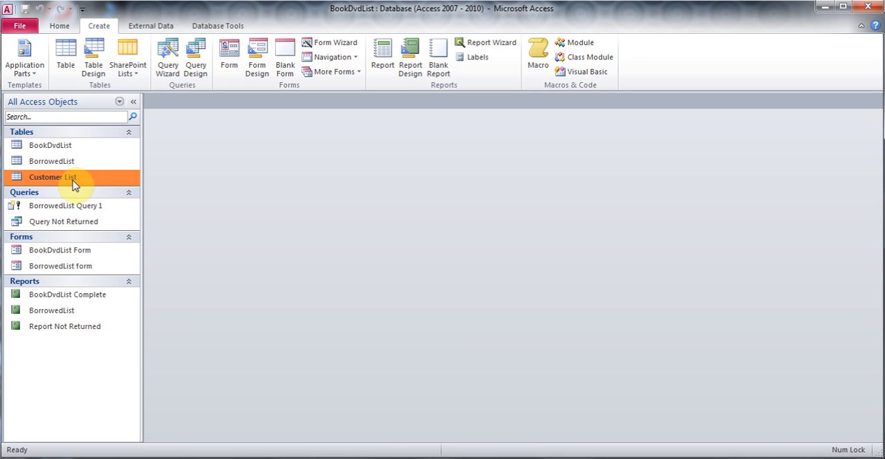
- Create a form from the Customer List table and switch the form to Design View
left_click(226, 60)
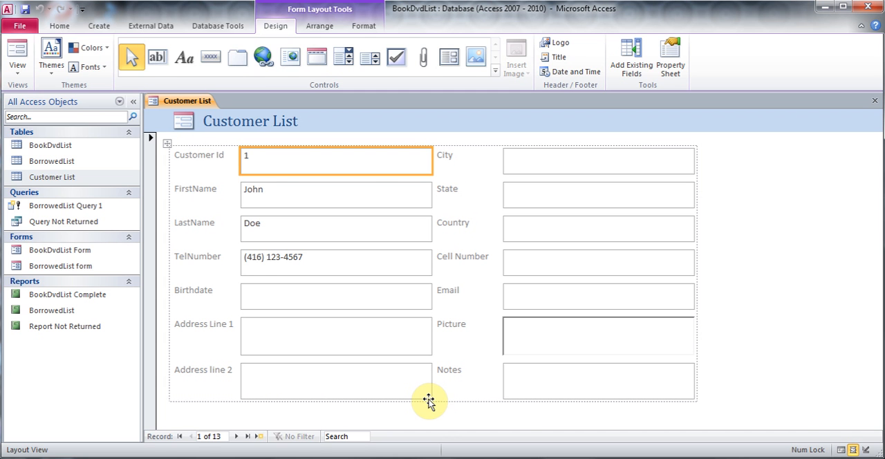
left_click(107, 25)
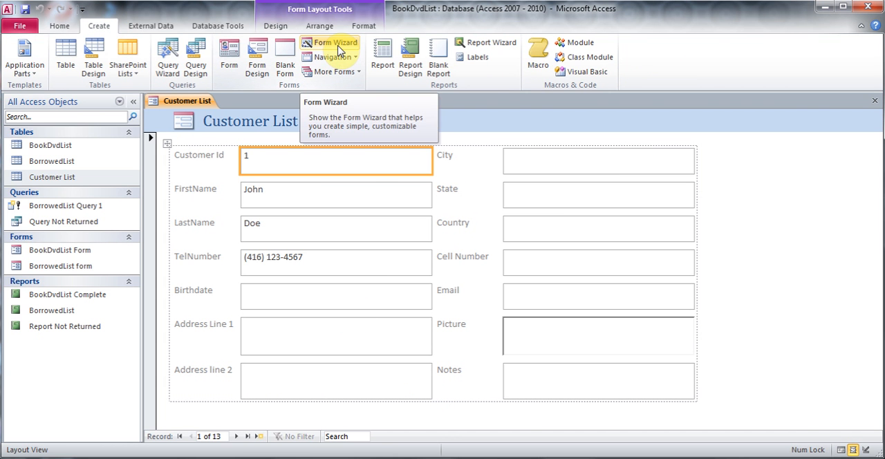
left_click(285, 28)
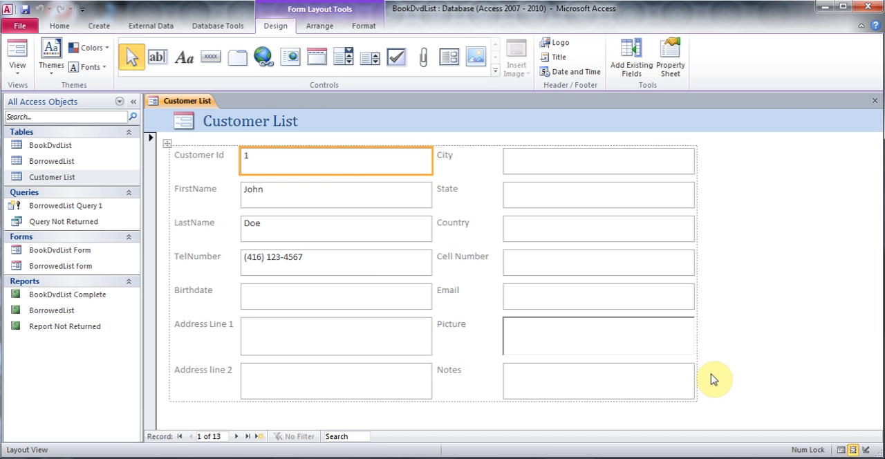
left_click(17, 69)
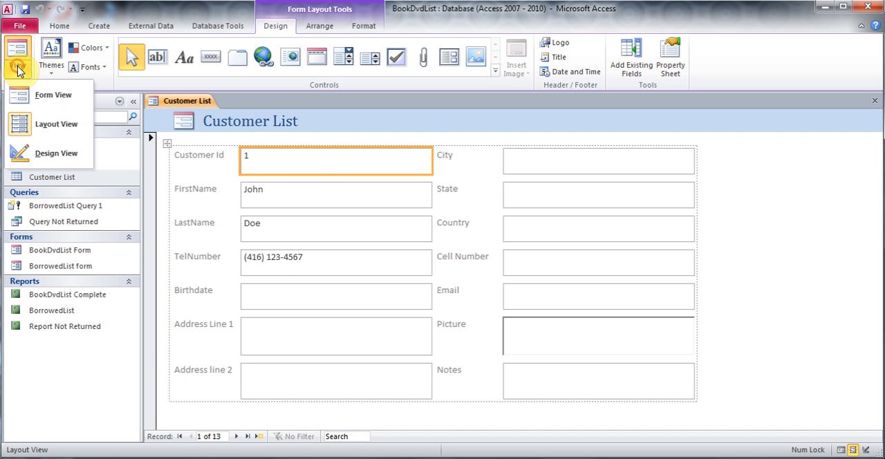
left_click(63, 159)
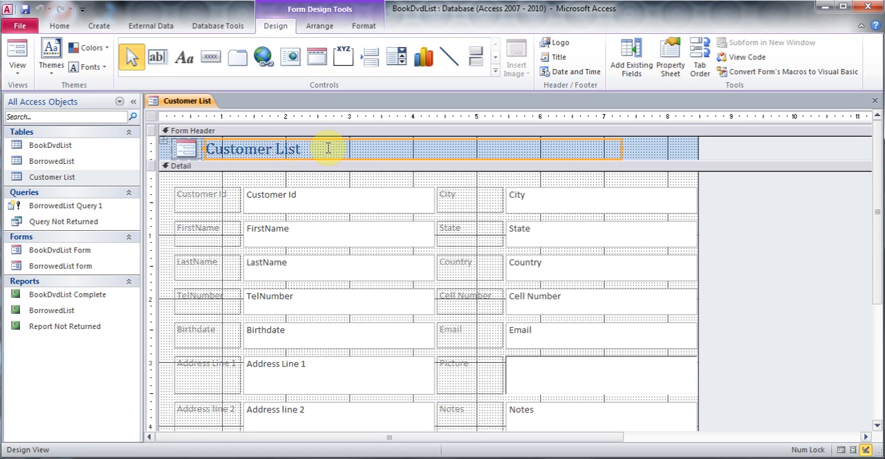
- Extend the form's Detail section downward and draw a tab control below the fields, with pages about 5.3 by 2.9 inches
left_click_drag(303, 148, 267, 147)
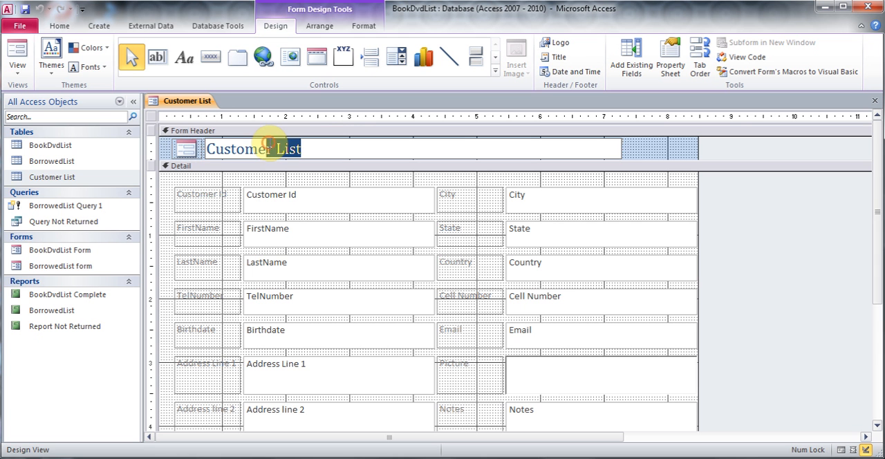
left_click_drag(880, 204, 879, 234)
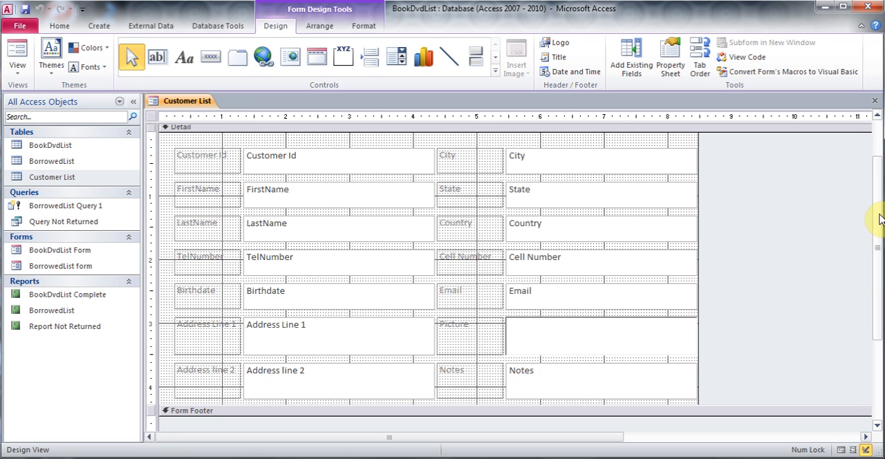
left_click_drag(879, 217, 876, 240)
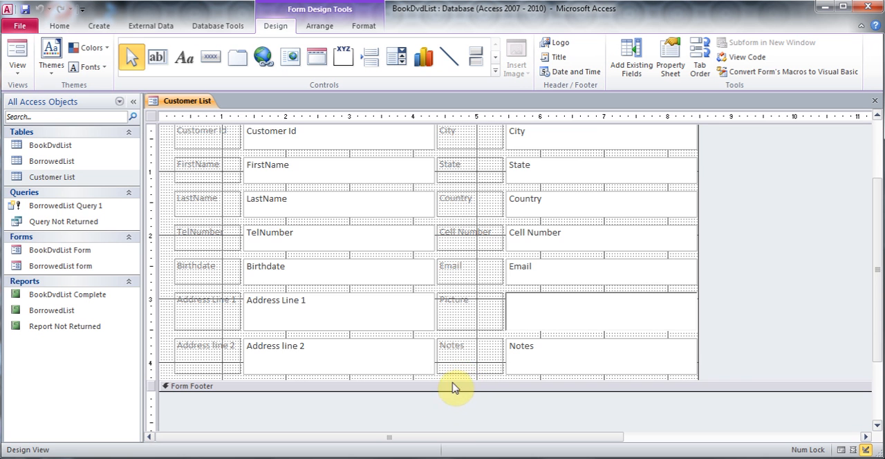
left_click_drag(451, 380, 460, 450)
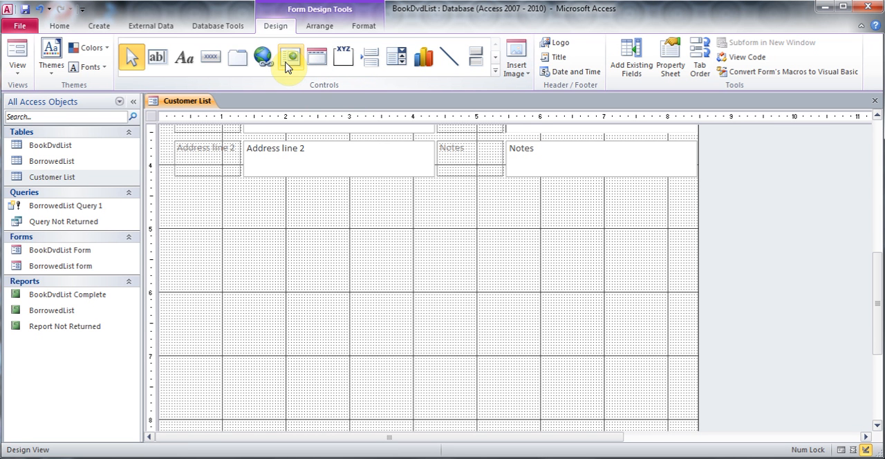
left_click(238, 62)
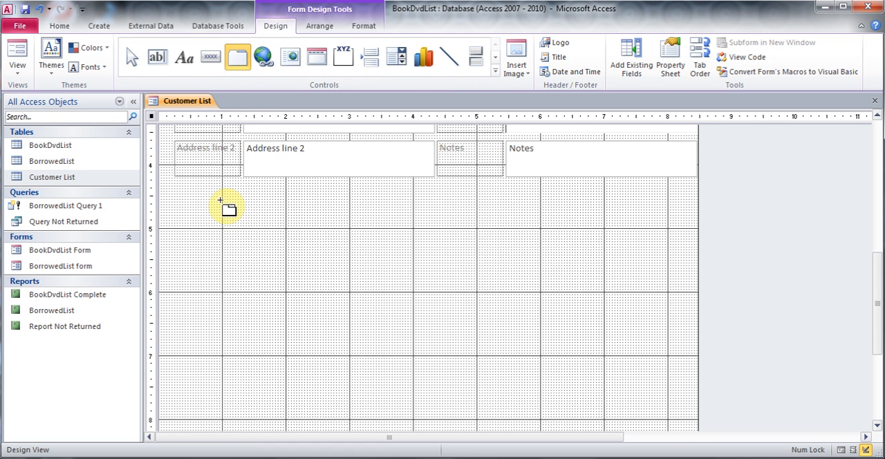
left_click_drag(220, 201, 563, 409)
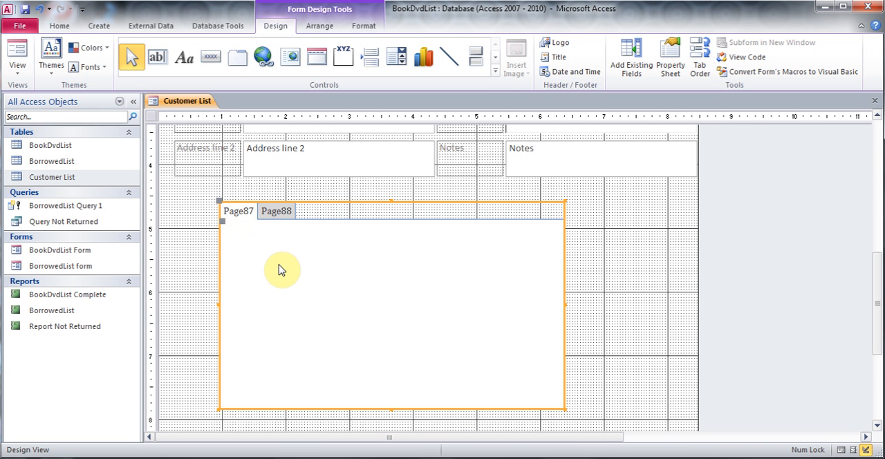
- Set the caption of the tab control's first page to Name and close its properties
left_click(238, 214)
right_click(238, 218)
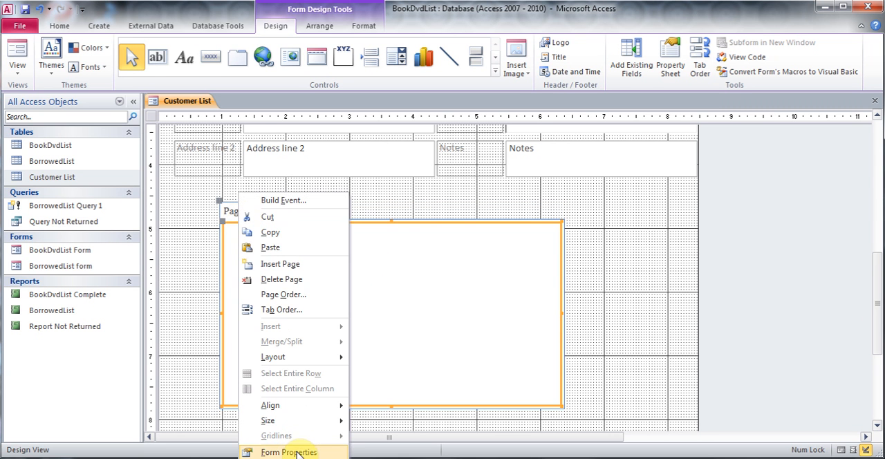
left_click(289, 452)
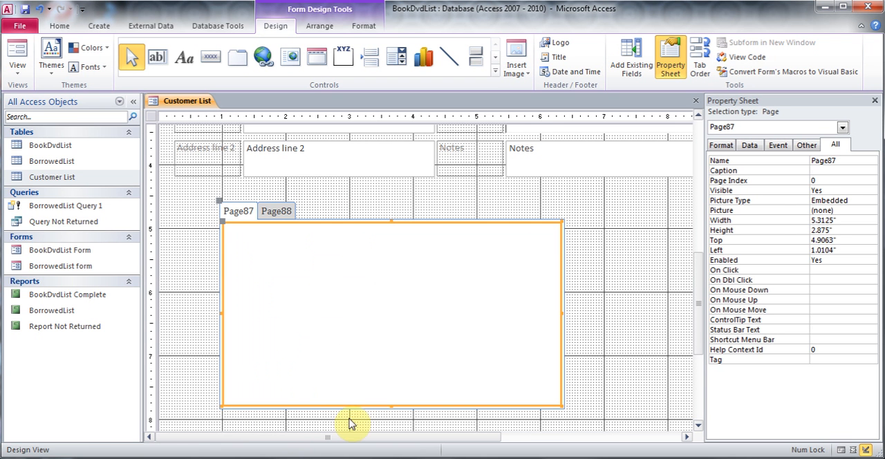
left_click(820, 170)
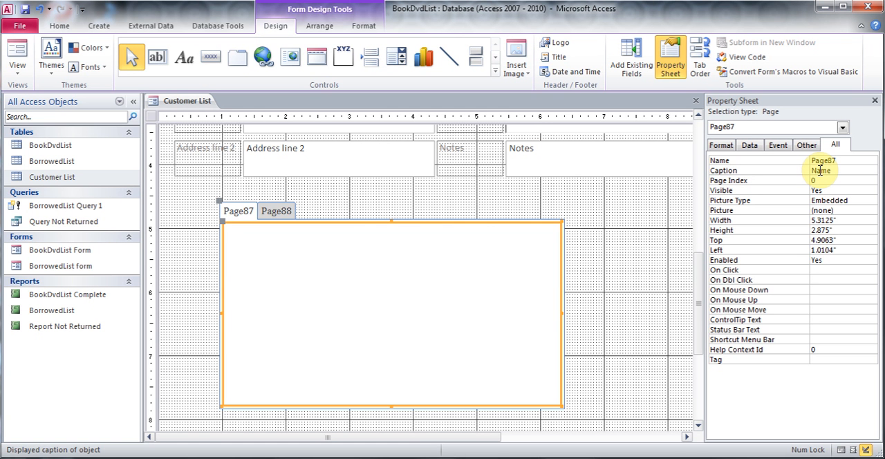
type("Name")
key("Return")
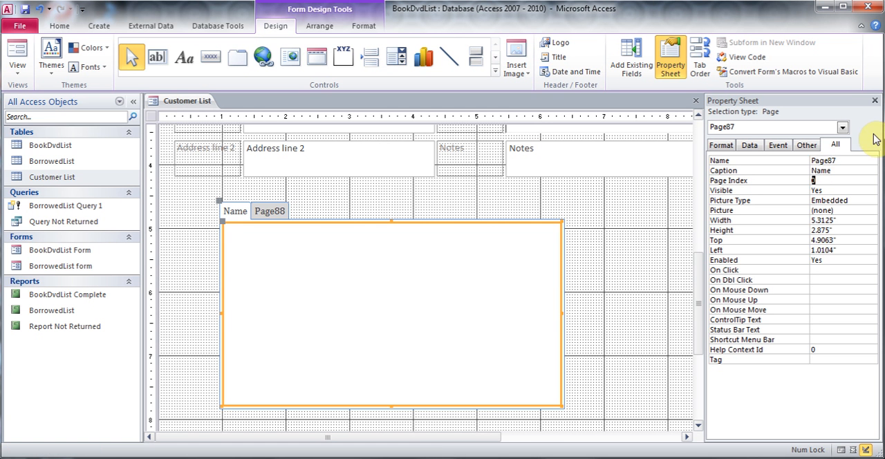
left_click(875, 100)
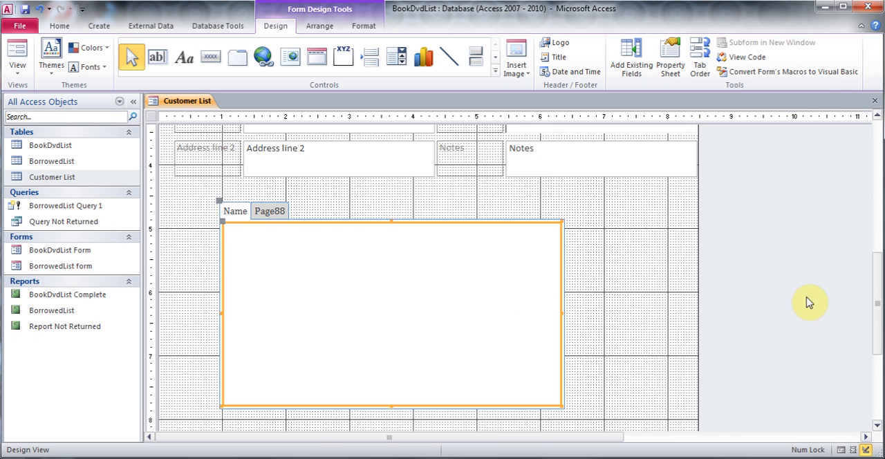
- Cut the Customer Id, FirstName, LastName and Birthdate fields together with their labels from the form's field layout
left_click_drag(877, 306, 851, 192)
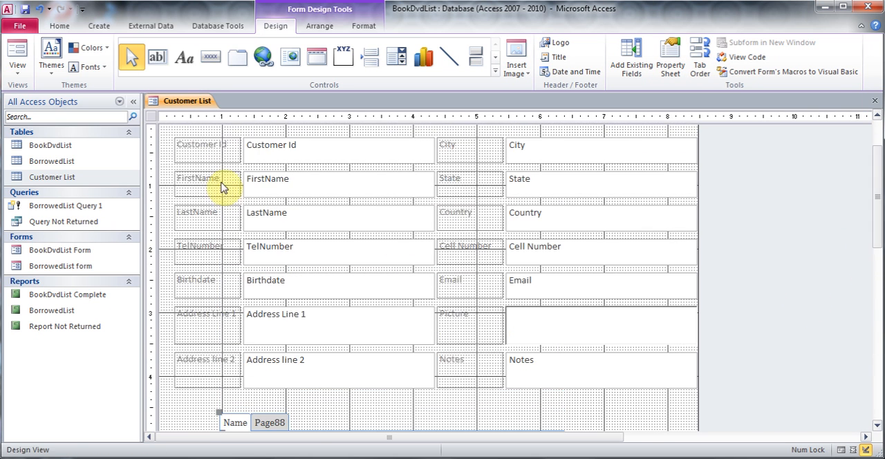
left_click(215, 160)
left_click(270, 159, "shift")
left_click(211, 186, "shift")
left_click(295, 186, "shift")
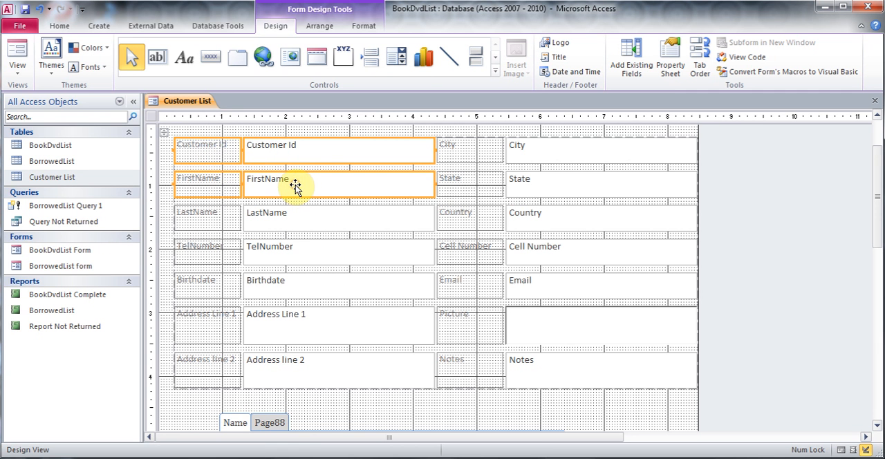
left_click(211, 216, "shift")
left_click(300, 222, "shift")
left_click(212, 286, "shift")
left_click(296, 291, "shift")
right_click(296, 290)
left_click(335, 144)
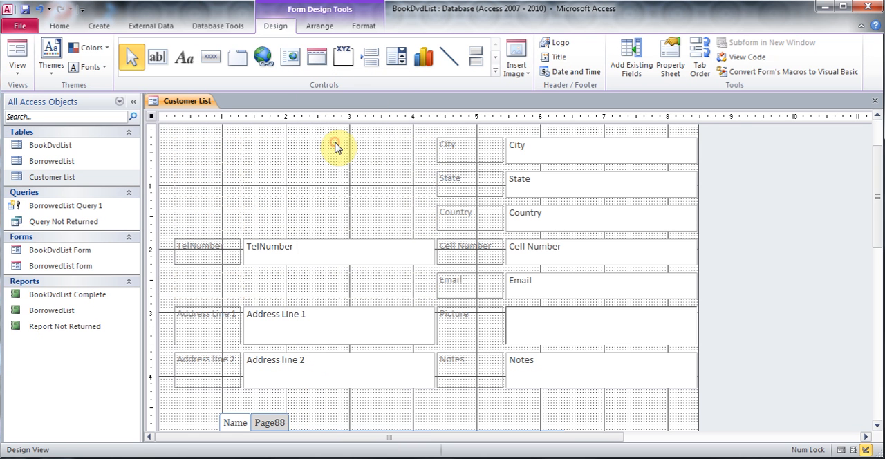
- Paste the cut fields and labels onto the tab control's Name page
left_click_drag(882, 191, 879, 283)
right_click(318, 282)
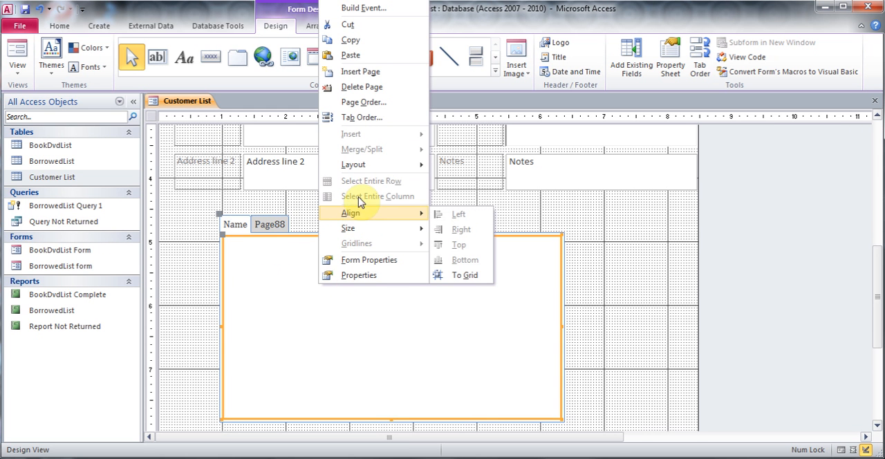
left_click(351, 55)
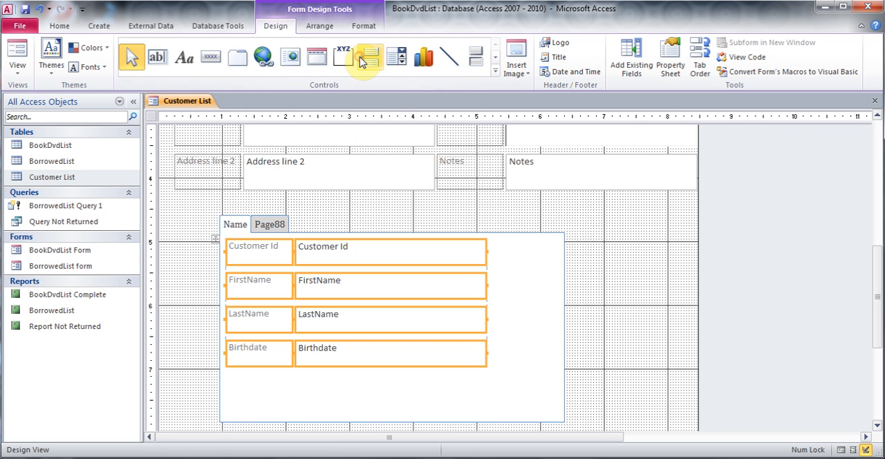
left_click(515, 390)
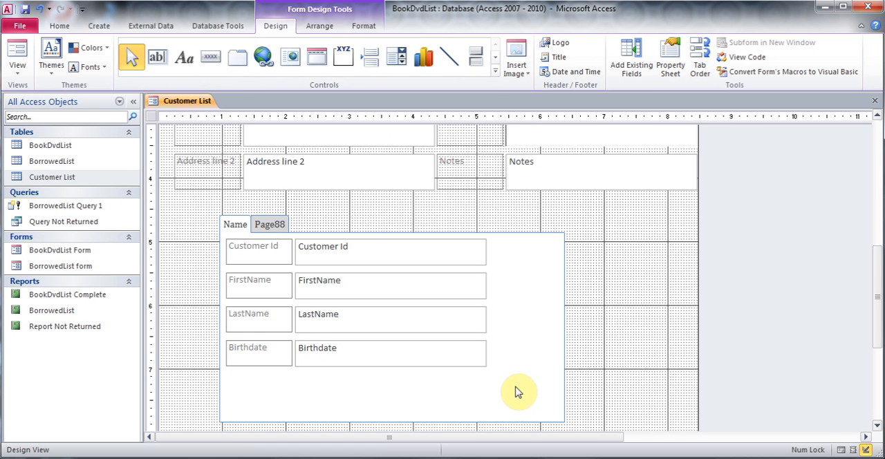
- Set the caption of the tab control's second page to Address and close its properties
left_click(272, 226)
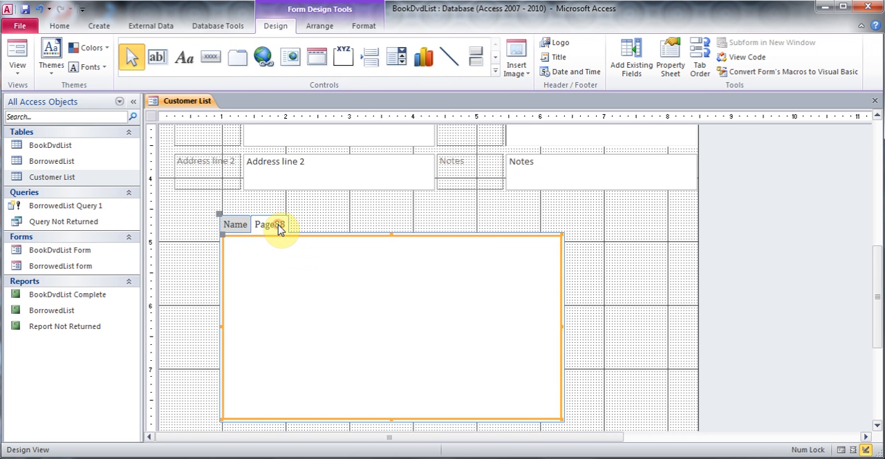
right_click(274, 228)
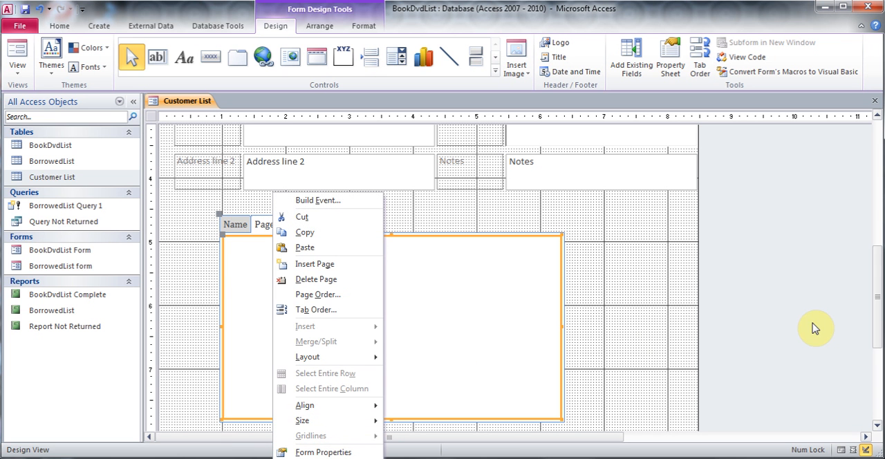
left_click_drag(876, 289, 878, 325)
right_click(379, 206)
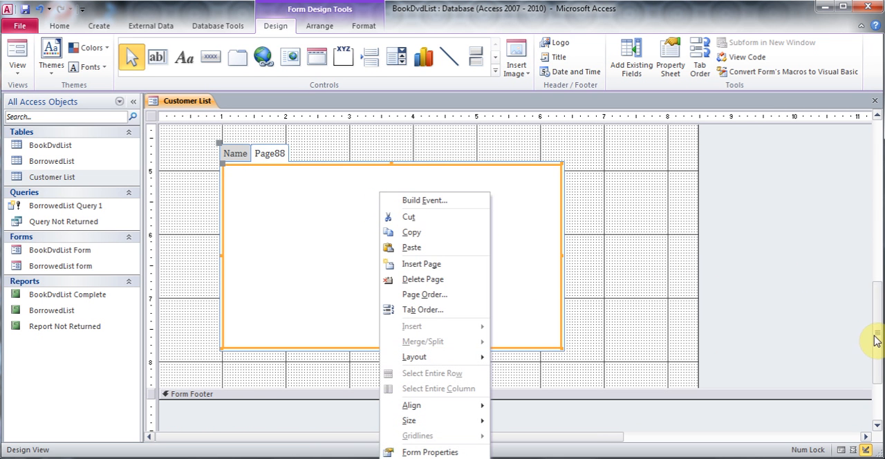
left_click_drag(877, 335, 878, 362)
right_click(334, 189)
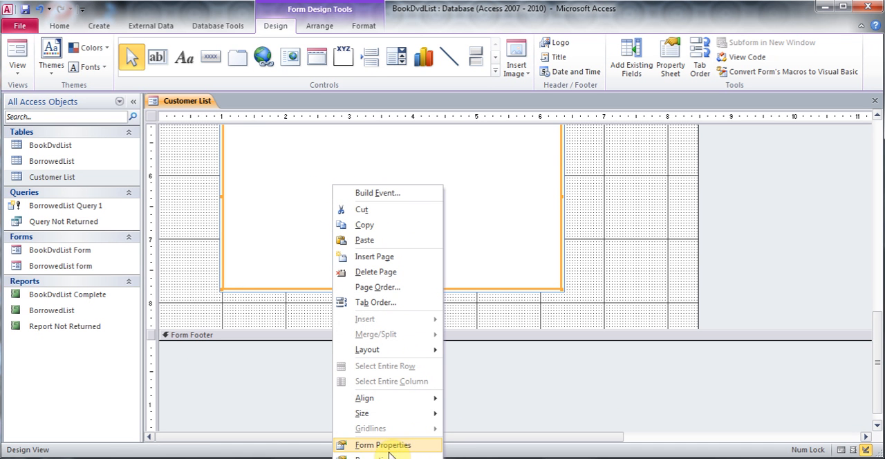
left_click_drag(879, 325, 879, 356)
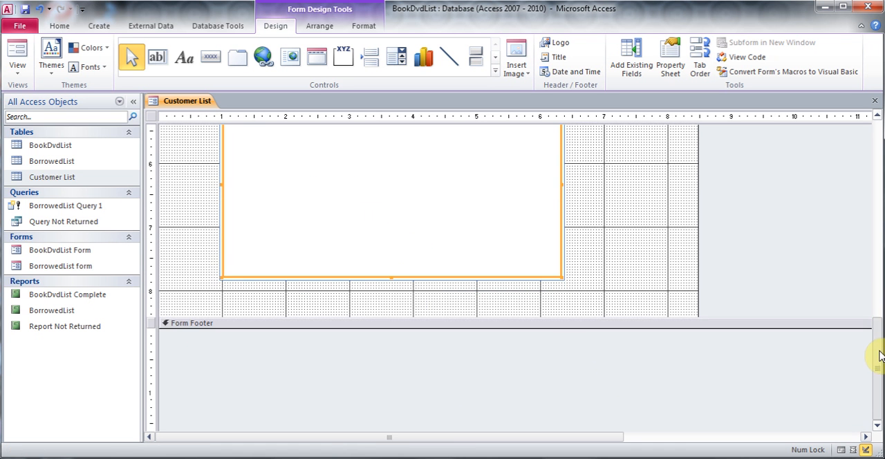
right_click(369, 173)
right_click(344, 139)
left_click(385, 413)
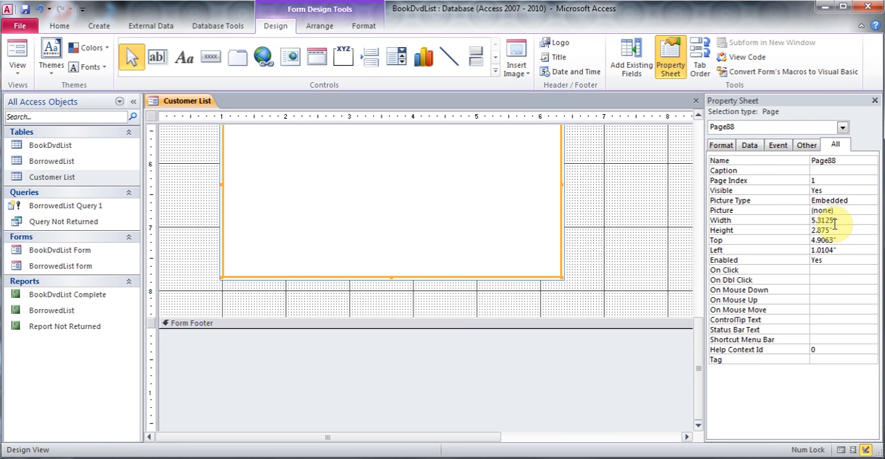
left_click(835, 171)
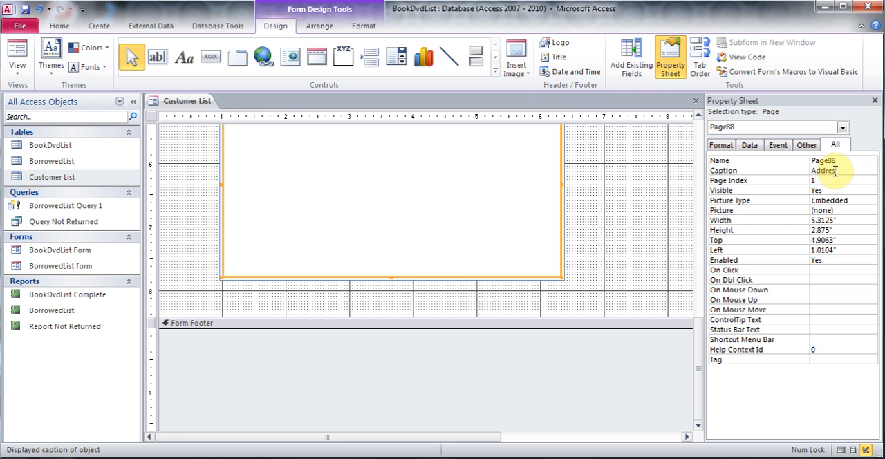
key("Tab")
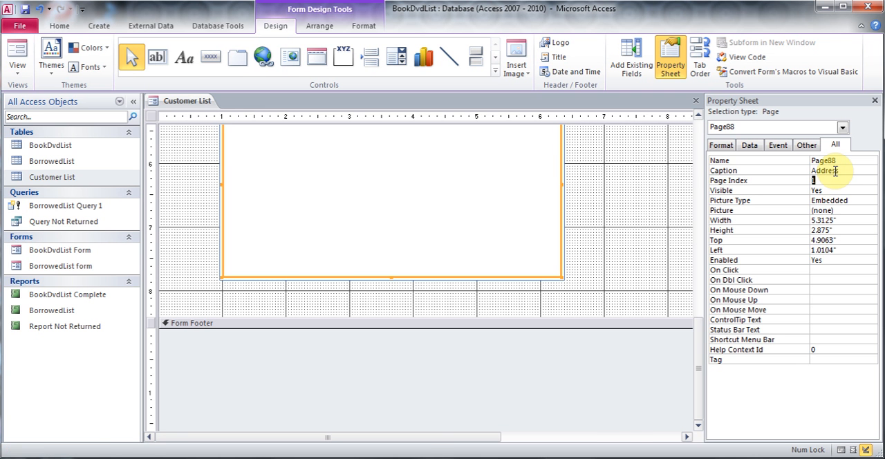
left_click(876, 101)
- Cut the Address Line 1, Address line 2, City, State and Country fields together with their labels from the form's field layout
left_click_drag(876, 342, 853, 259)
scroll(845, 239, "up", 5)
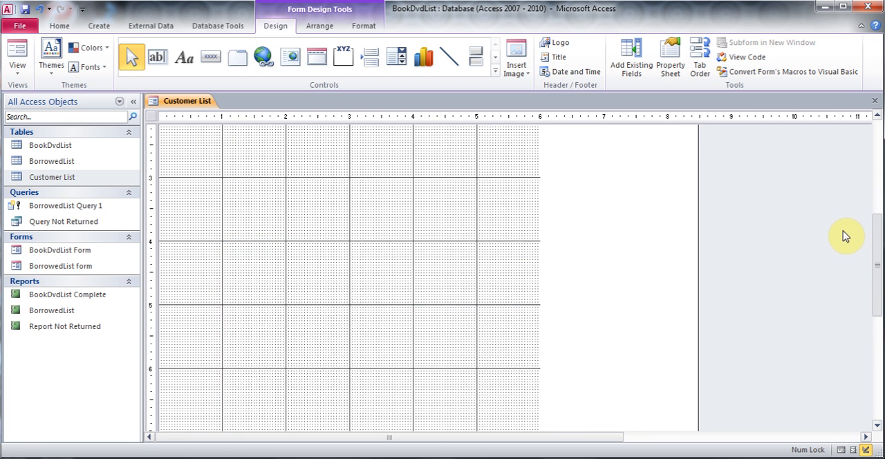
left_click(836, 206)
left_click(195, 241)
left_click(322, 232, "shift")
left_click(201, 297, "shift")
left_click(291, 295, "shift")
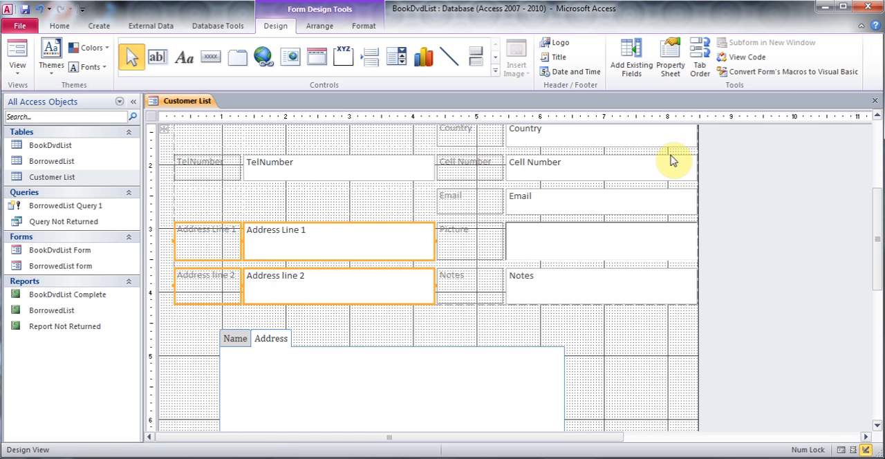
left_click(543, 137, "shift")
left_click(484, 136, "shift")
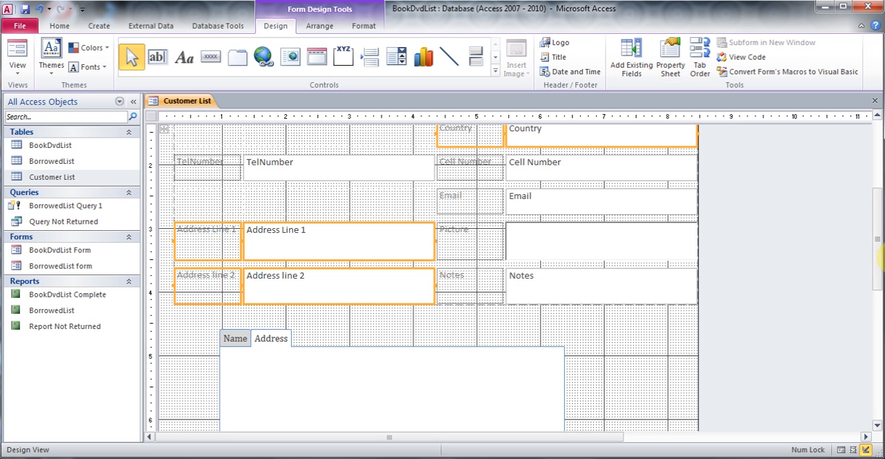
left_click_drag(878, 249, 875, 208)
left_click(482, 191, "shift")
left_click(529, 184, "shift")
left_click(455, 148, "shift")
left_click(537, 142, "shift")
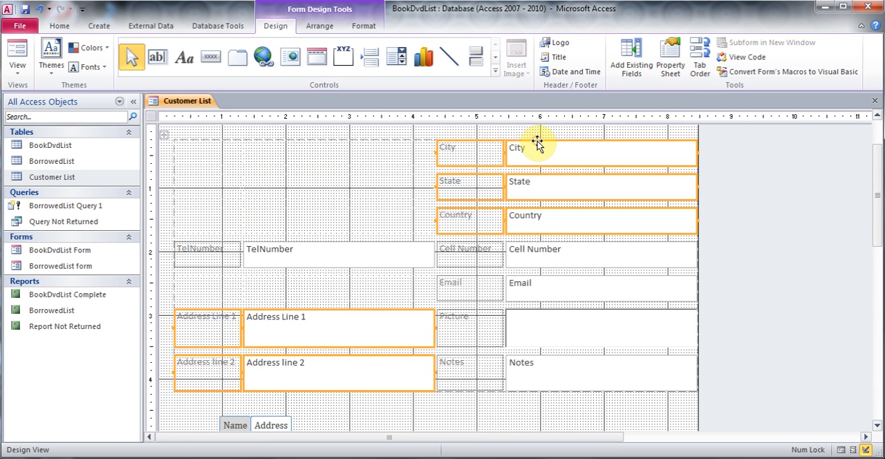
right_click(539, 147)
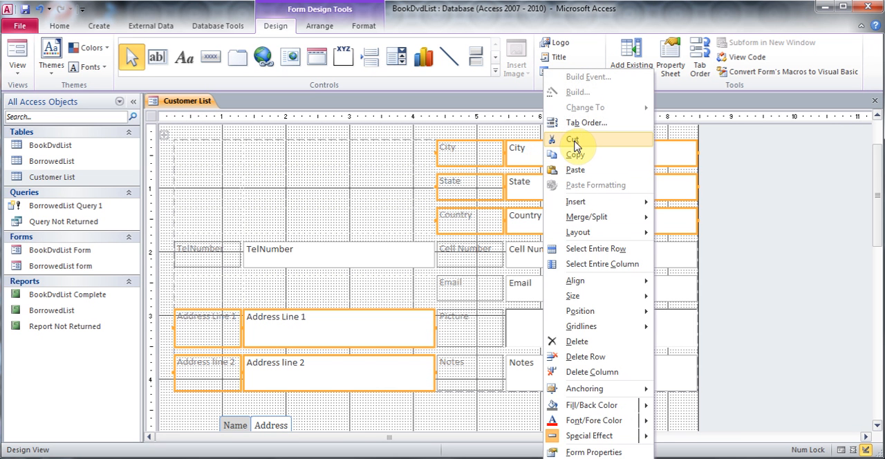
left_click(574, 140)
- Paste the cut address fields and labels onto the tab control's Address page
left_click_drag(878, 200, 880, 356)
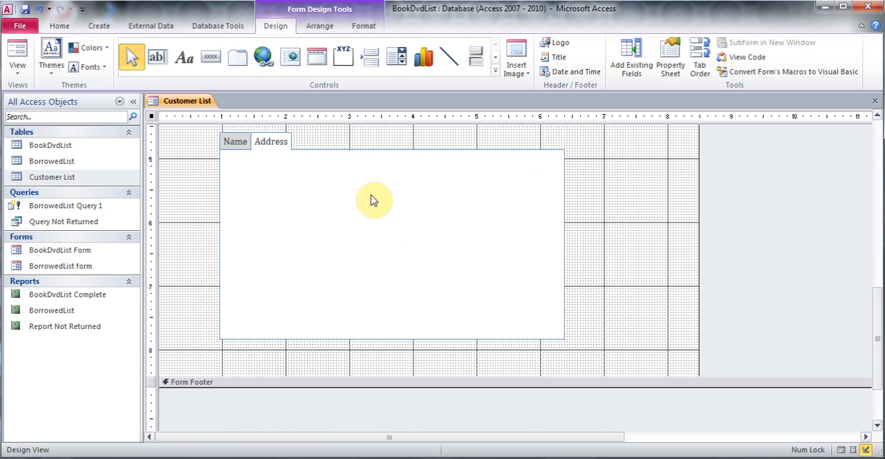
right_click(367, 184)
left_click(415, 242)
left_click(529, 289)
- Try to delete the six empty layout cells beside City, State and Country on the Address page
left_click(287, 173)
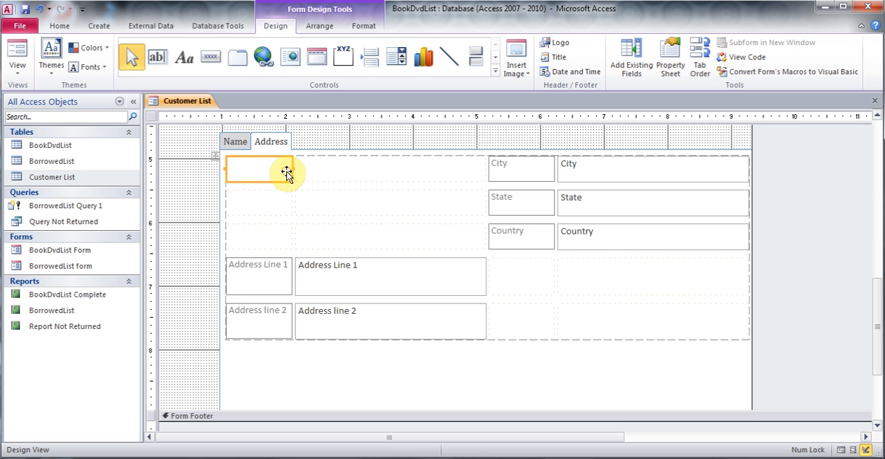
left_click(377, 177, "shift")
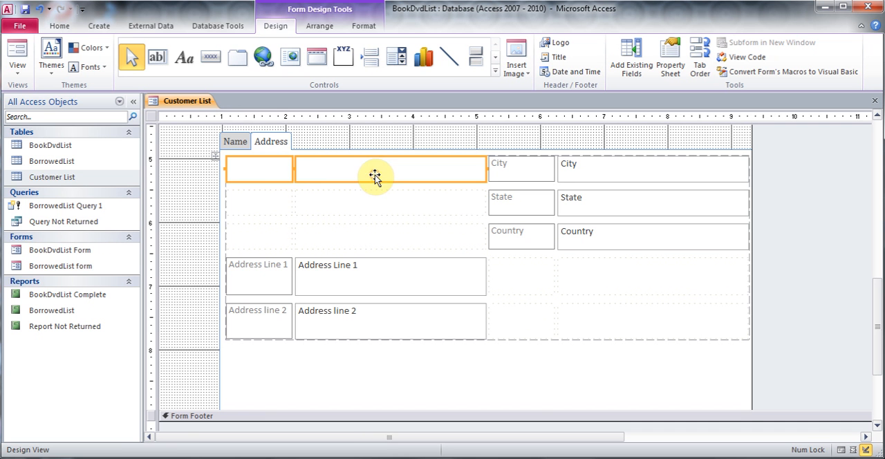
left_click(254, 201, "shift")
left_click(321, 200, "shift")
left_click(276, 245, "shift")
left_click(330, 246, "shift")
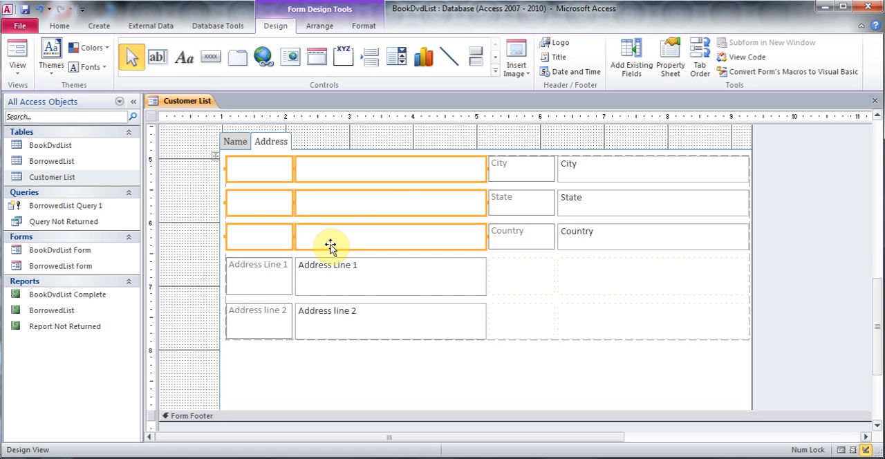
key("Delete")
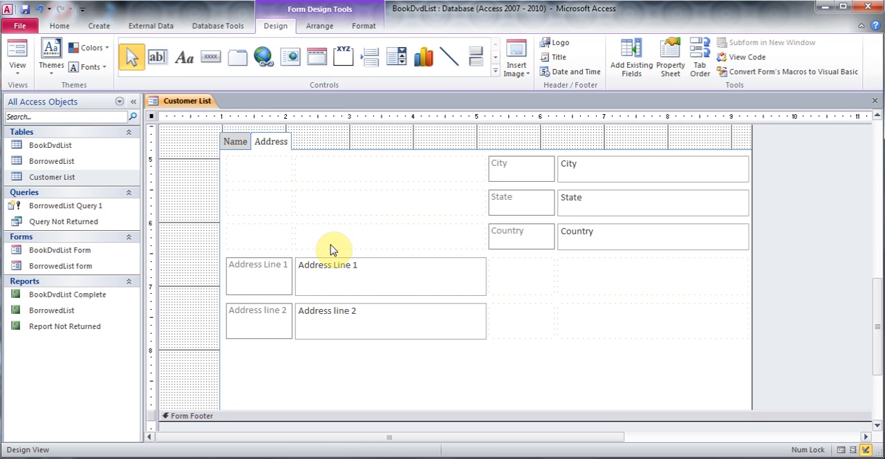
- Move Address Line 1 and Address line 2 with their labels up into the empty cells beside City and State
left_click(515, 169)
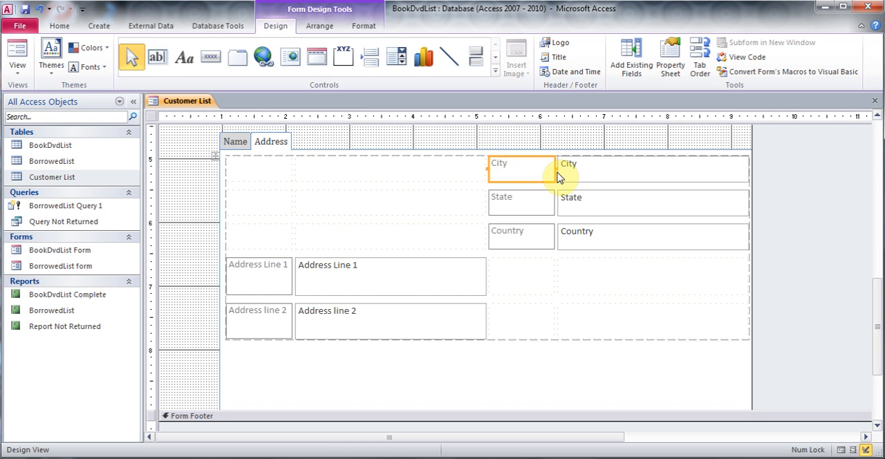
left_click(620, 173, "shift")
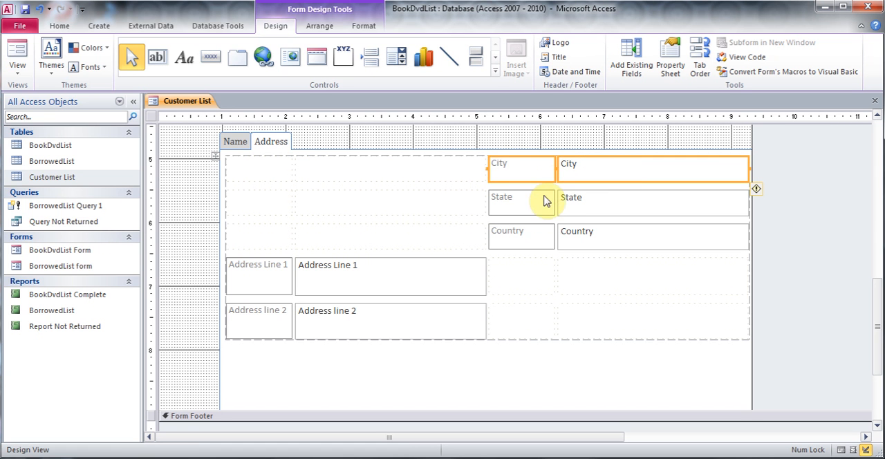
left_click(263, 276)
left_click(323, 270, "shift")
left_click_drag(322, 269, 325, 175)
left_click(276, 315)
left_click(336, 323, "shift")
left_click_drag(338, 317, 332, 211)
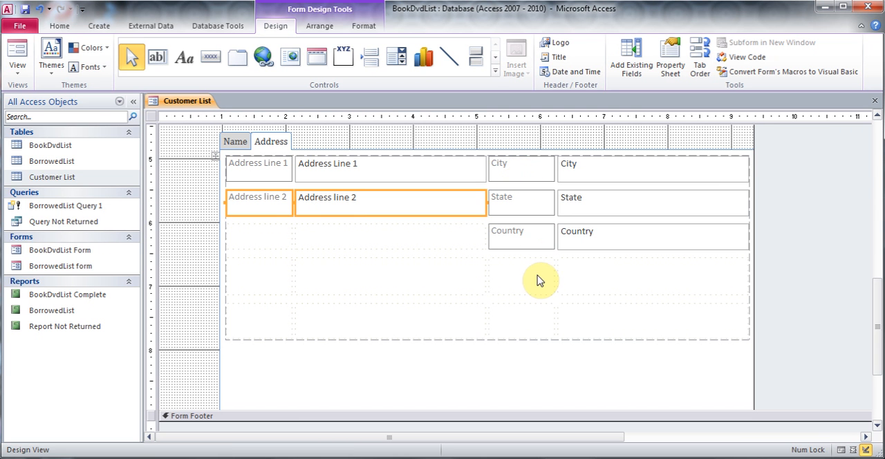
- Insert a third page into the tab control after the Address page
left_click(500, 282)
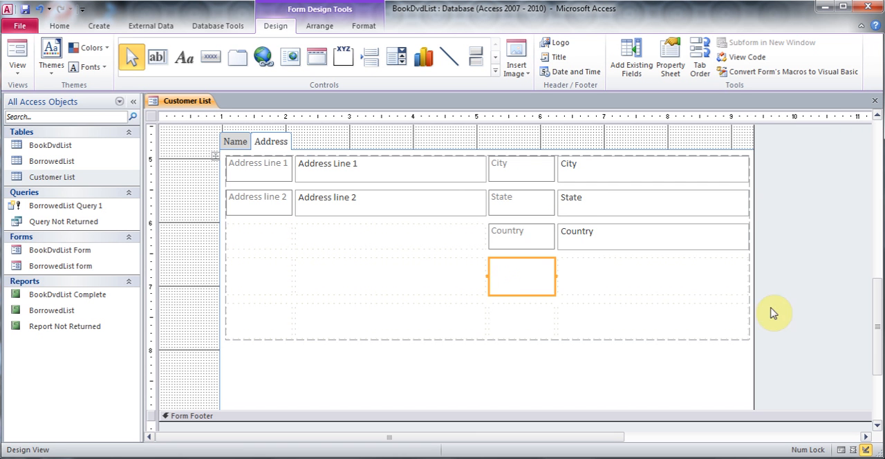
left_click_drag(875, 316, 872, 283)
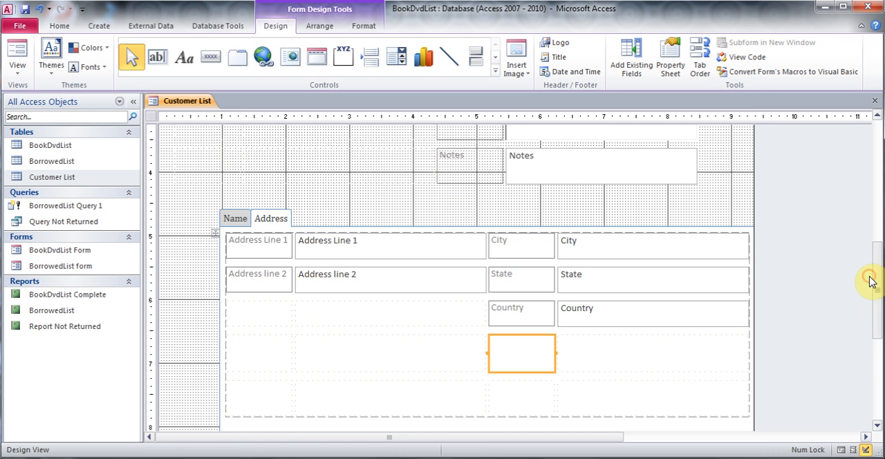
right_click(280, 221)
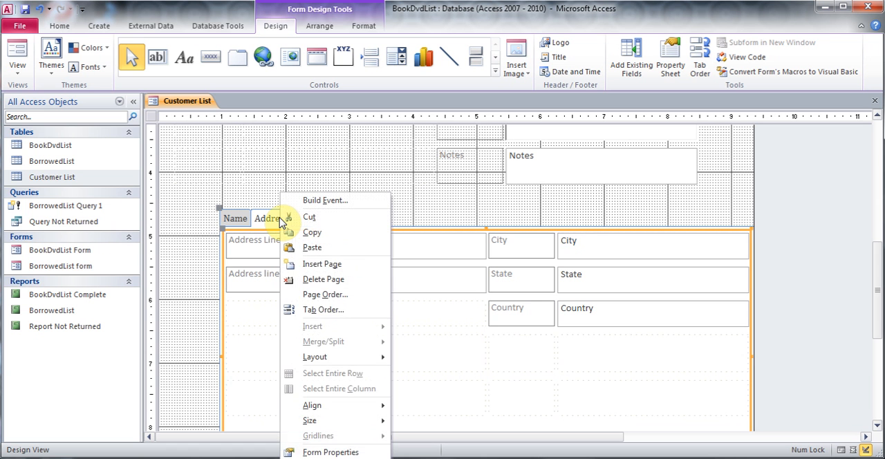
left_click(339, 267)
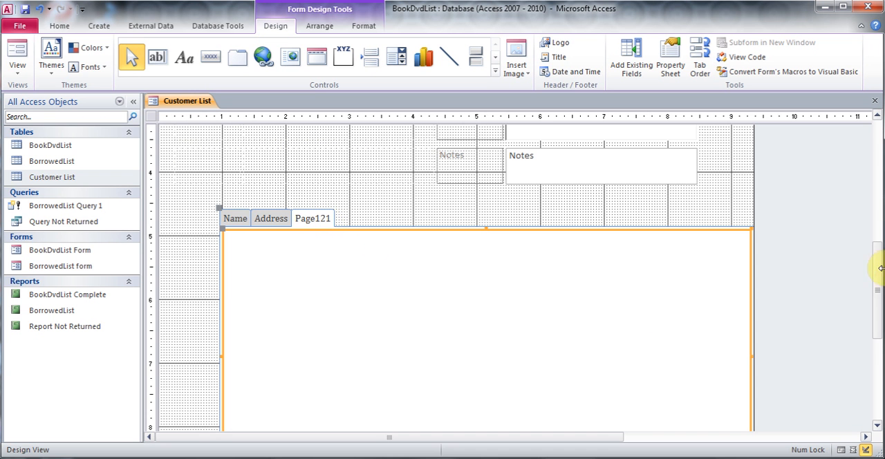
- Set the new tab page's caption to Contact Number and close its properties
left_click_drag(876, 274, 879, 306)
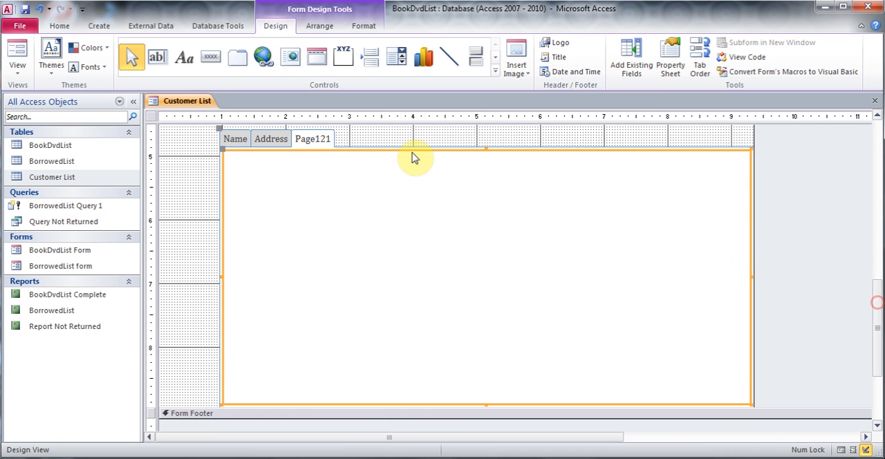
right_click(319, 141)
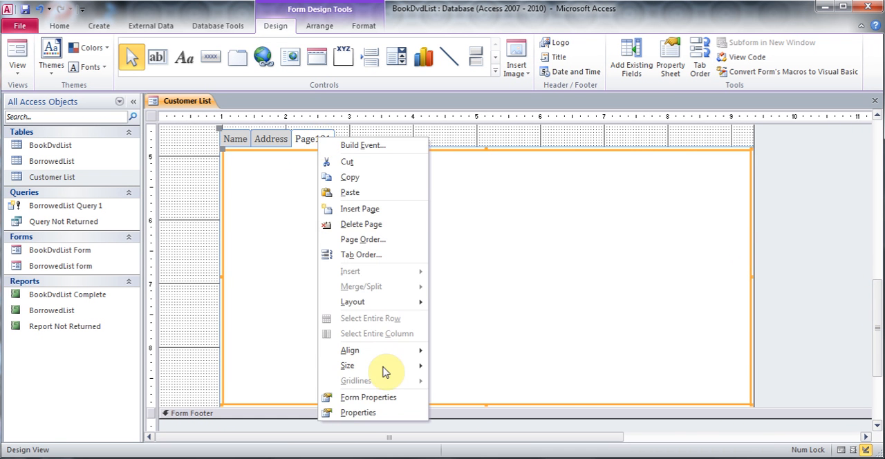
left_click(380, 413)
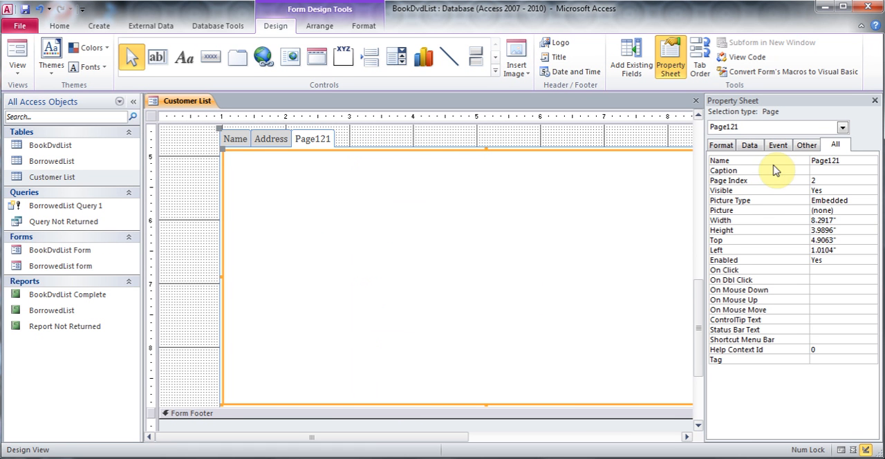
left_click(825, 169)
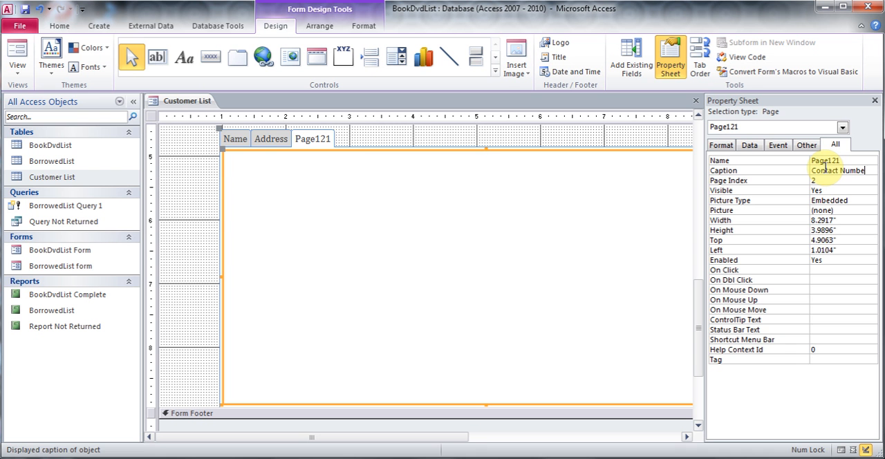
key("Tab")
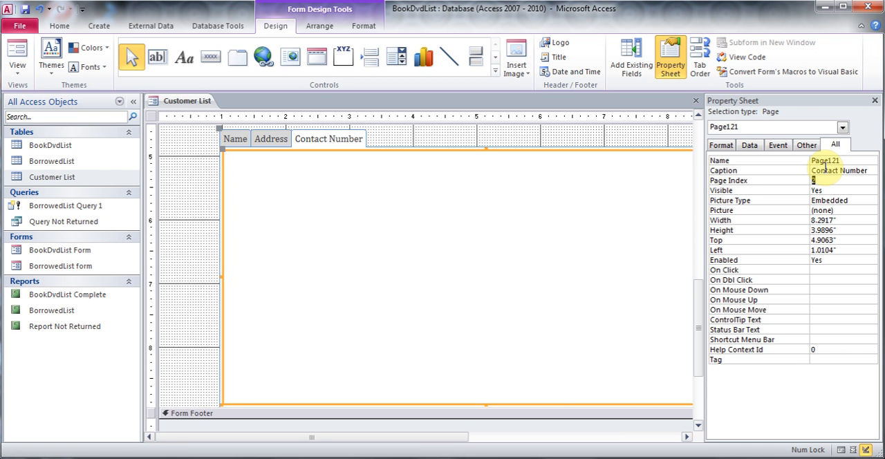
left_click(876, 101)
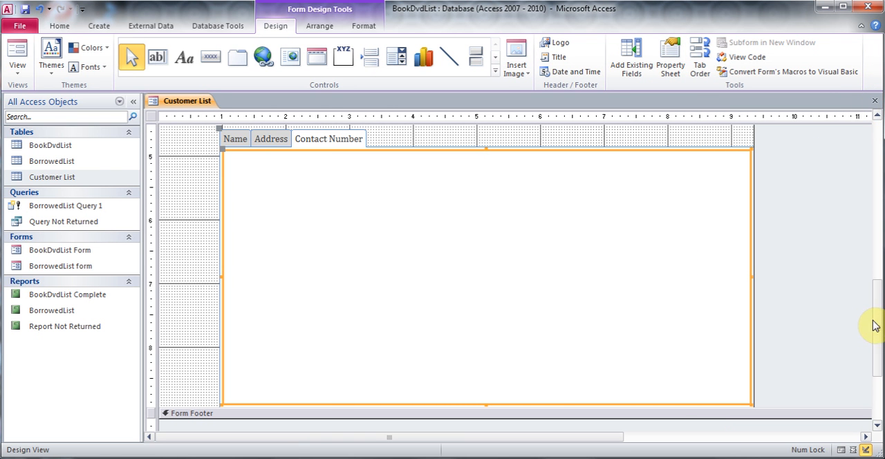
- Cut the TelNumber and Cell Number fields together with their labels from the form's field layout
left_click_drag(877, 323, 856, 219)
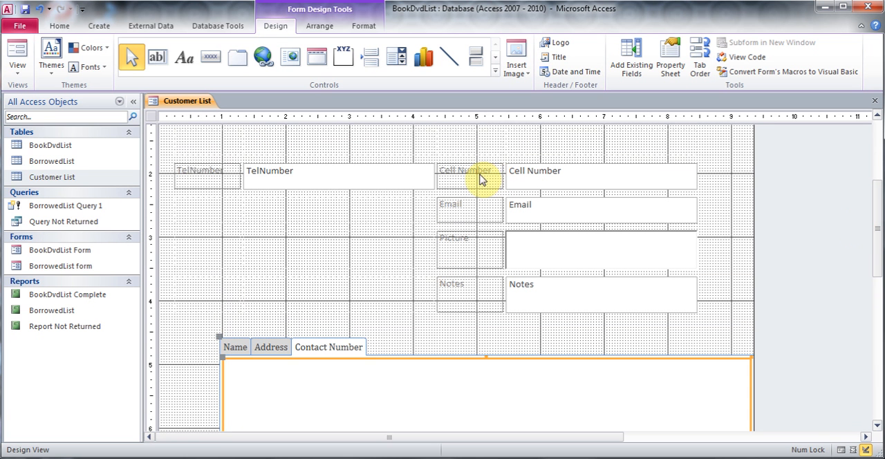
left_click(195, 175)
left_click(285, 177, "shift")
left_click(465, 177, "shift")
left_click(576, 174, "shift")
right_click(575, 175)
left_click(624, 144)
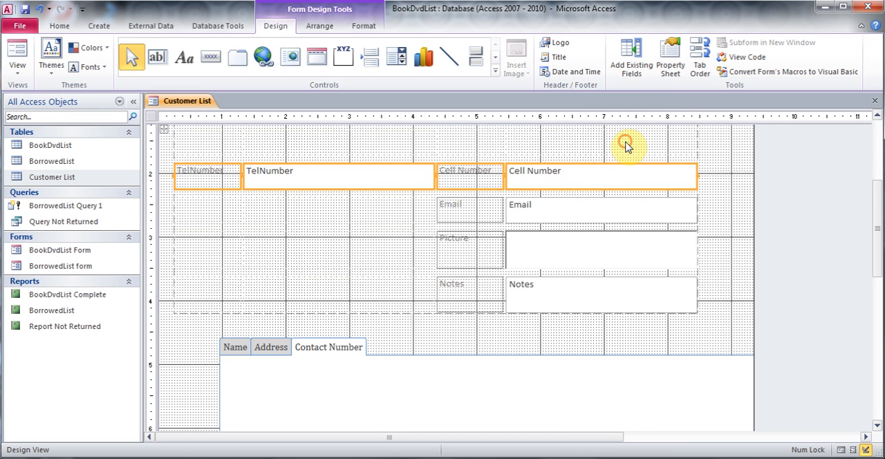
- Paste the cut number fields and labels onto the tab control's Contact Number page
right_click(427, 370)
left_click(460, 142)
left_click_drag(880, 234, 878, 267)
left_click(579, 354)
- Try to move the Cell Number field and its label to a lower row on the Contact Number page
left_click(529, 292)
left_click(625, 299, "shift")
left_click_drag(625, 297, 477, 368)
left_click_drag(549, 297, 560, 364)
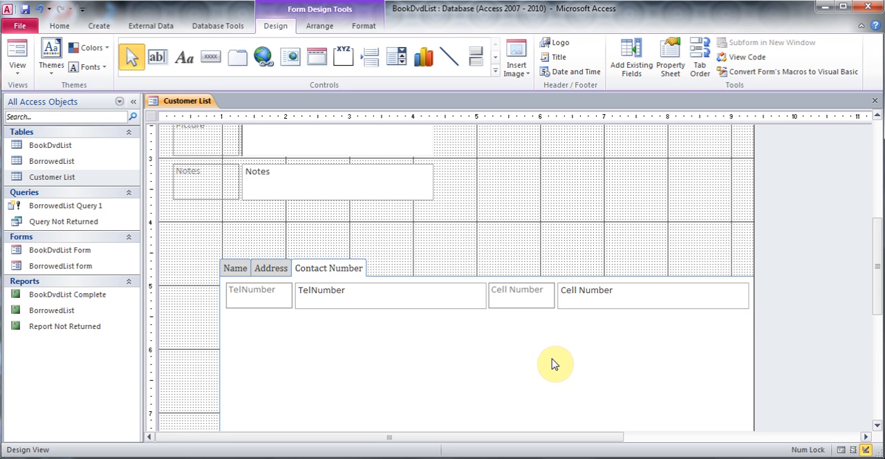
- Move the Email field and its label from the form's field layout onto the tab control's Contact Number page
left_click_drag(879, 284, 850, 246)
left_click(228, 155)
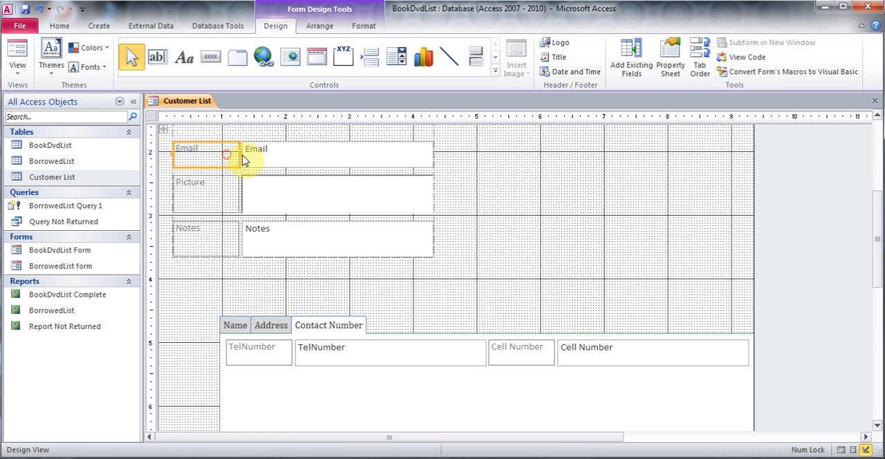
left_click(295, 157, "shift")
right_click(295, 156)
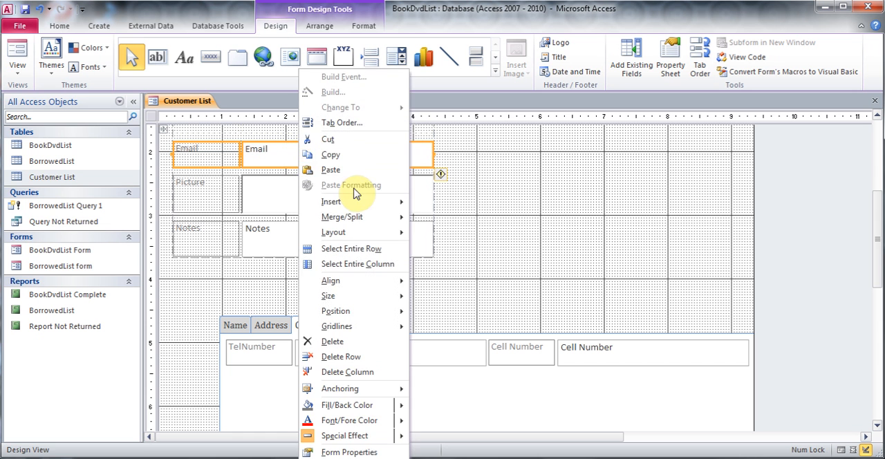
left_click(345, 140)
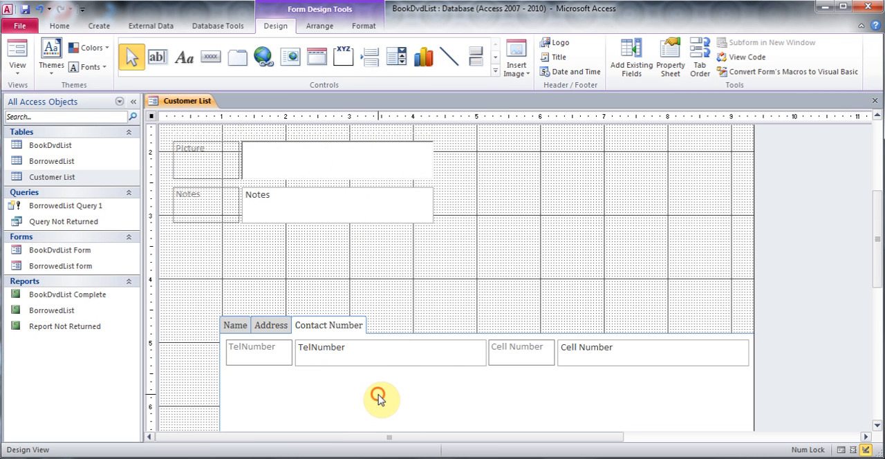
right_click(379, 398)
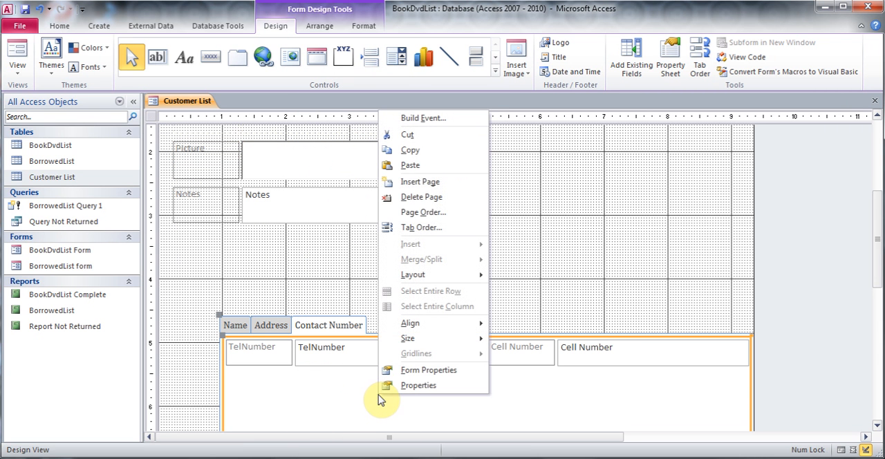
left_click(411, 166)
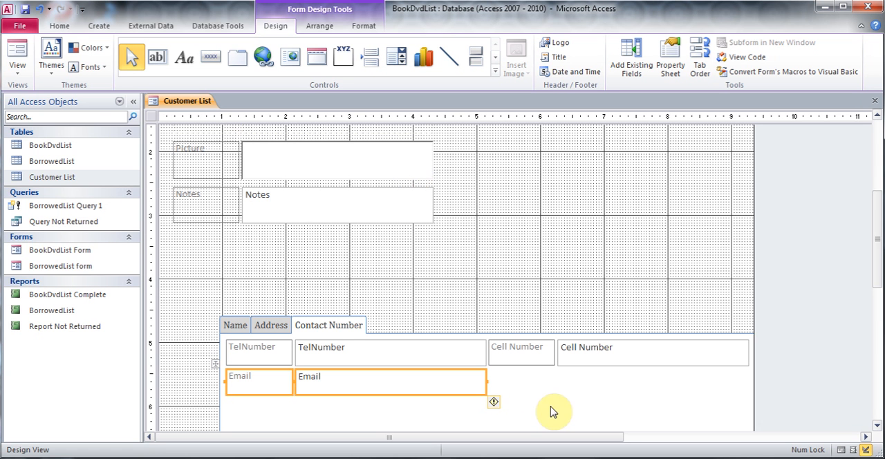
- Insert a fourth page into the tab control and set its caption to Notes
right_click(340, 327)
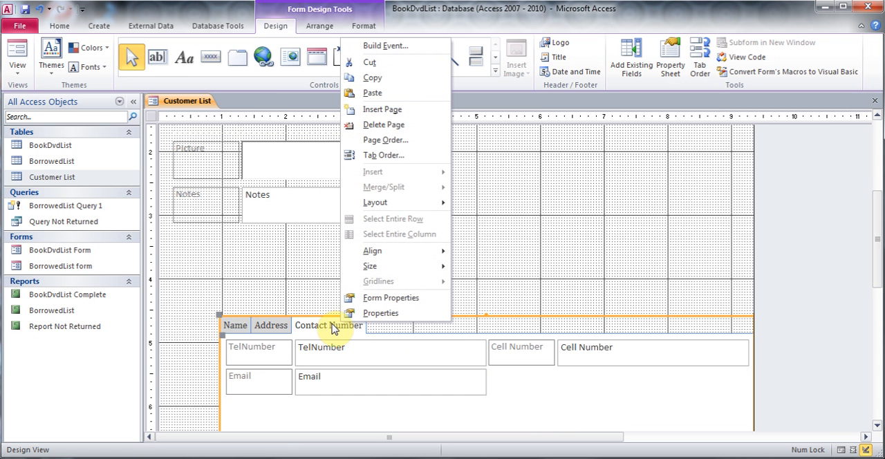
left_click(333, 326)
right_click(333, 325)
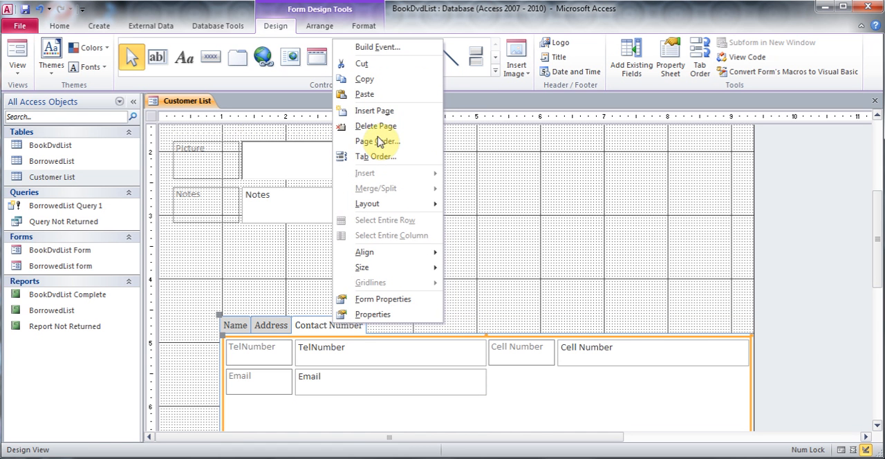
left_click(381, 114)
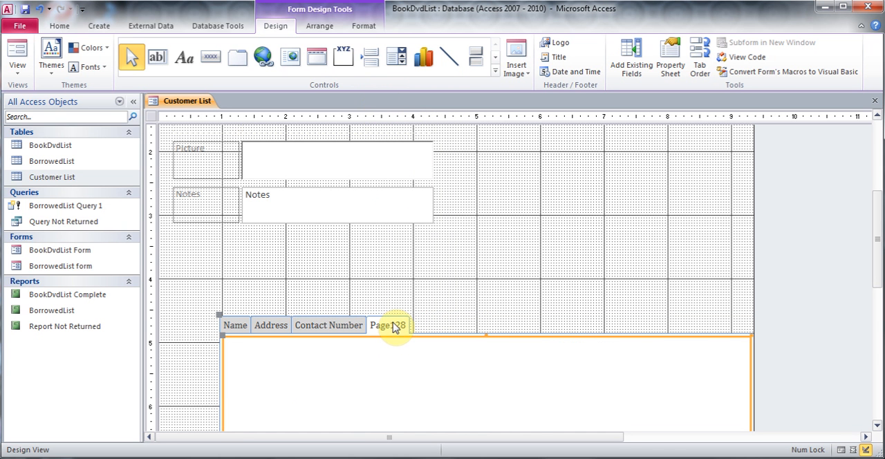
right_click(396, 326)
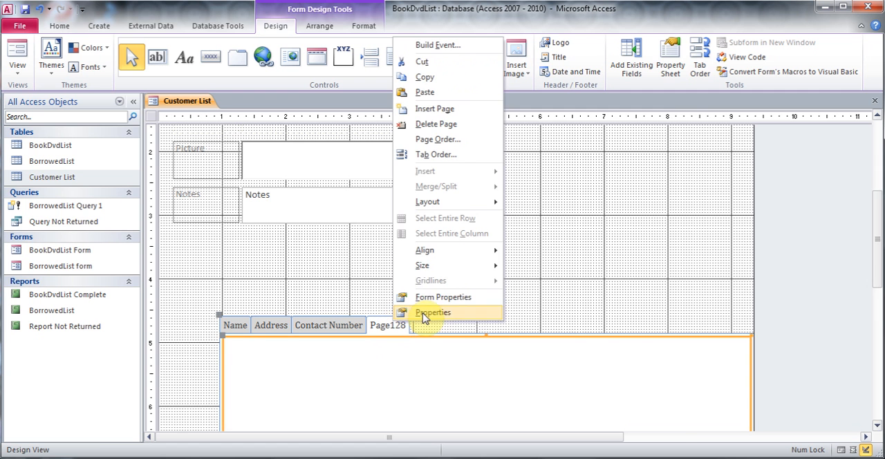
left_click(423, 313)
left_click(823, 170)
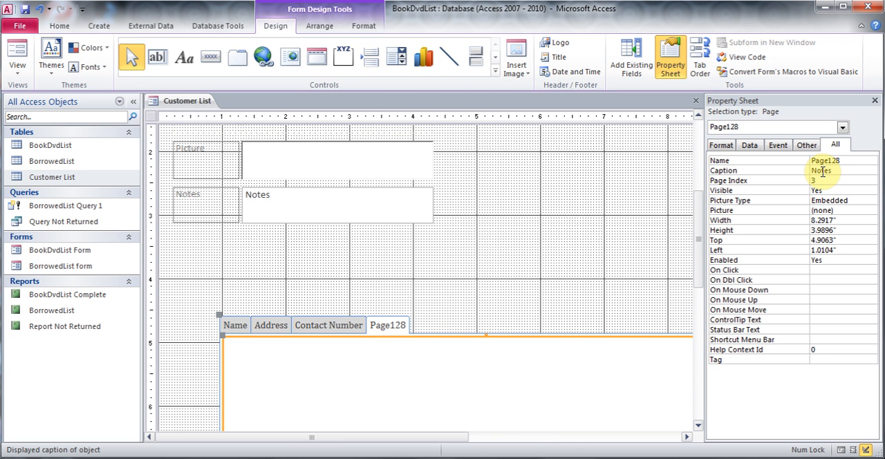
left_click(875, 102)
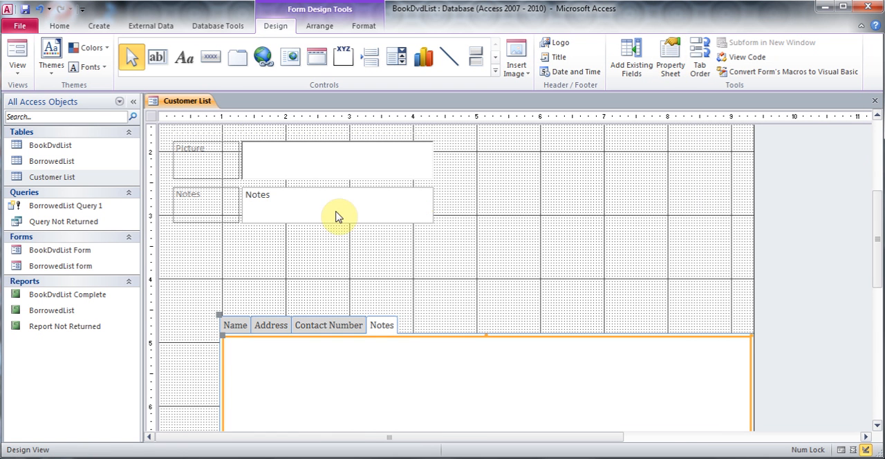
- Move the Notes field and its label from the form's field layout onto the tab control's Notes page
left_click(225, 213)
left_click(292, 211, "shift")
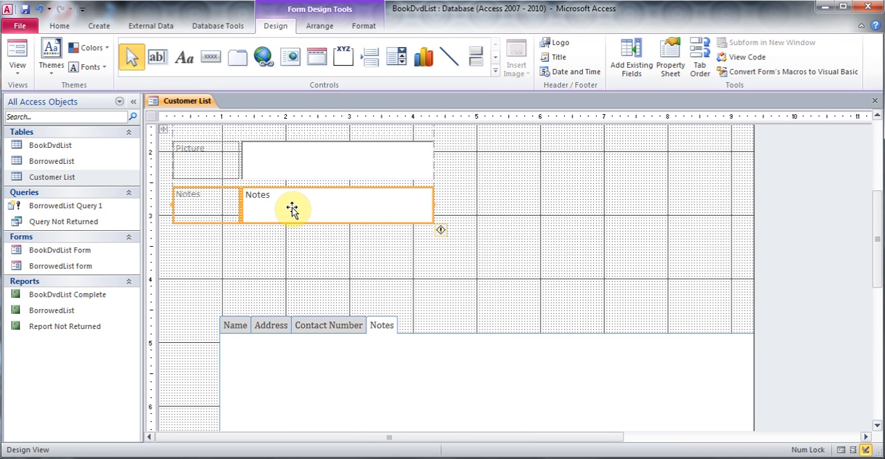
left_click_drag(291, 207, 462, 386)
right_click(330, 205)
left_click(371, 142)
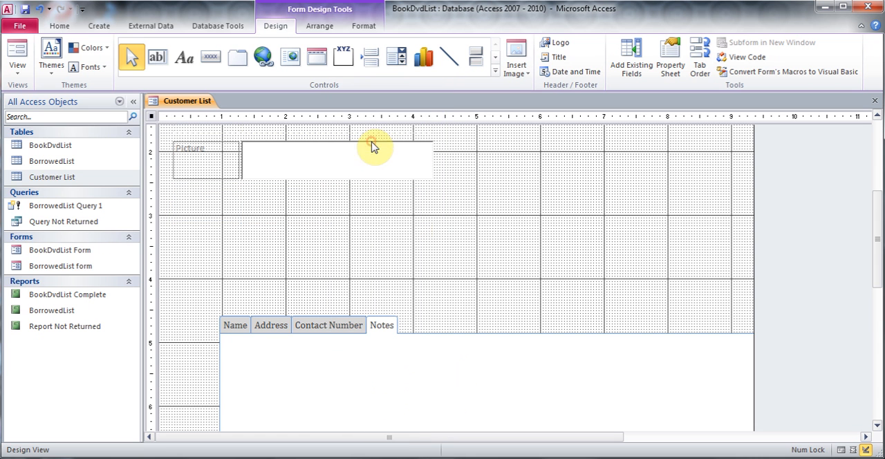
right_click(445, 382)
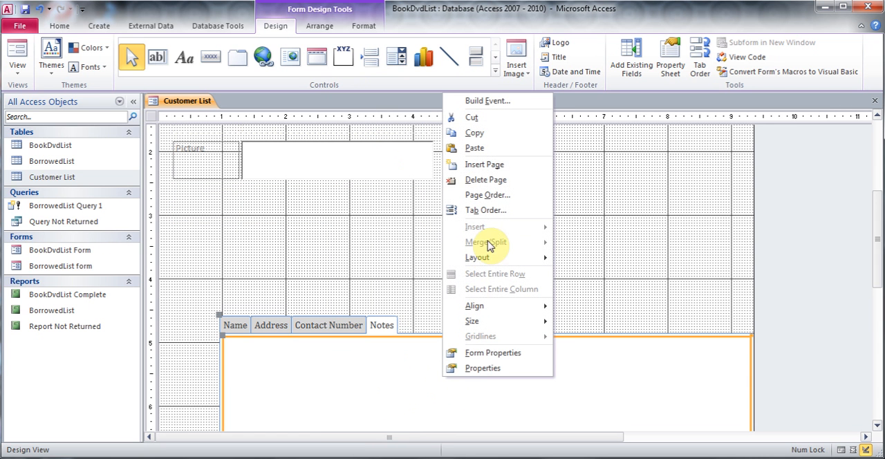
left_click(492, 148)
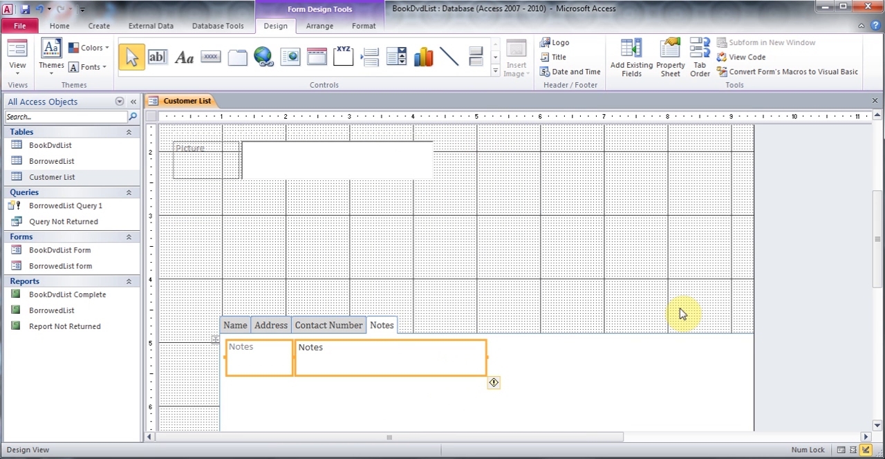
- Enlarge the Notes field to about 4.4 by 2.9 inches and its label to about 2.4 inches wide
left_click_drag(881, 233, 875, 300)
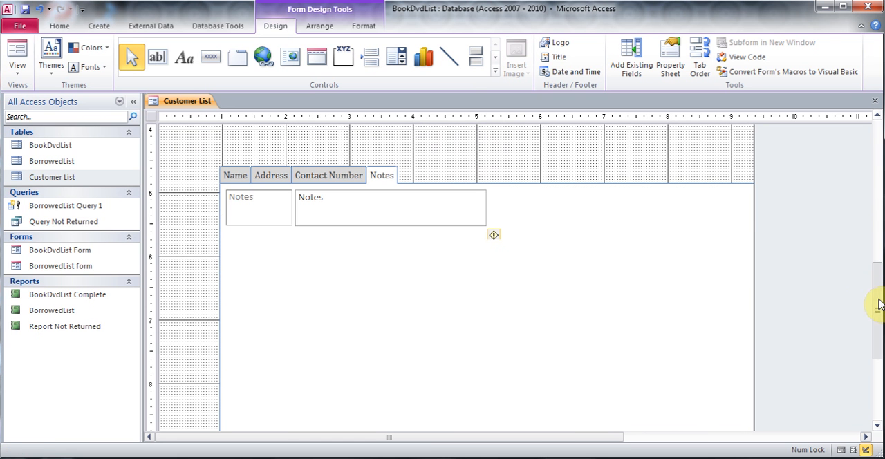
left_click(477, 221)
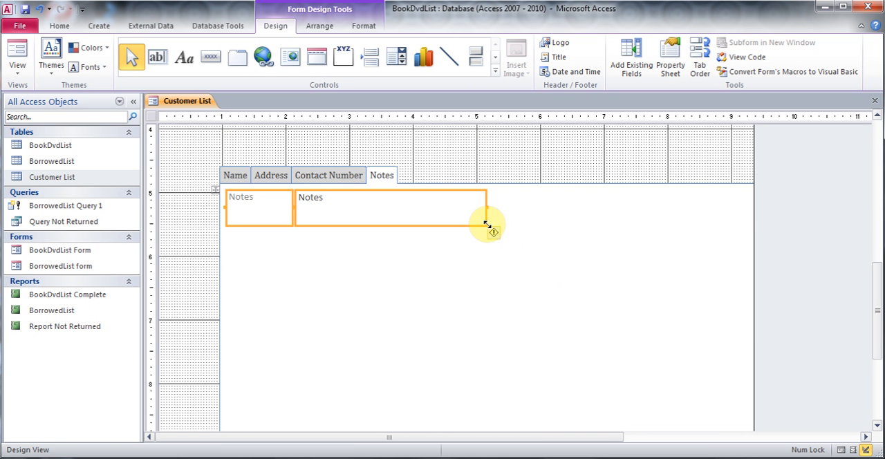
left_click_drag(486, 222, 648, 373)
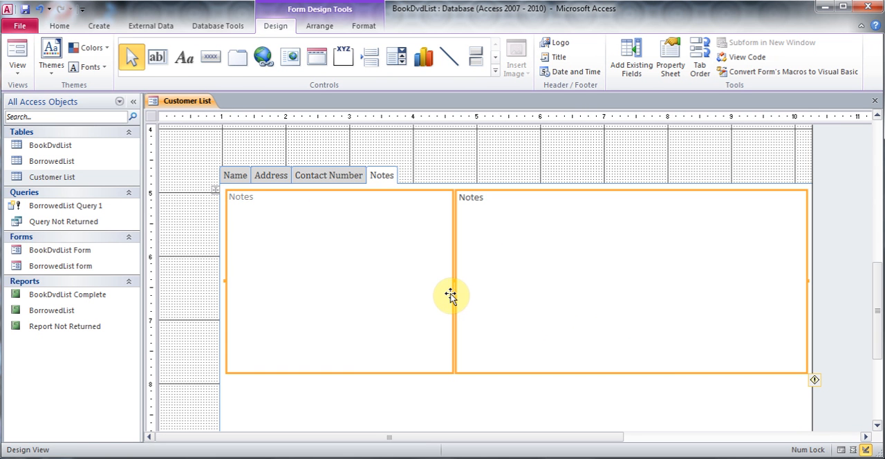
left_click_drag(452, 279, 283, 263)
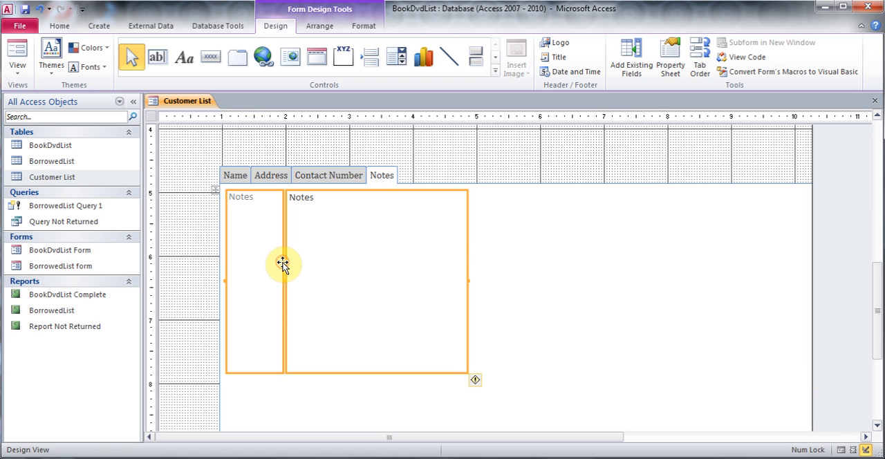
left_click_drag(467, 280, 747, 270)
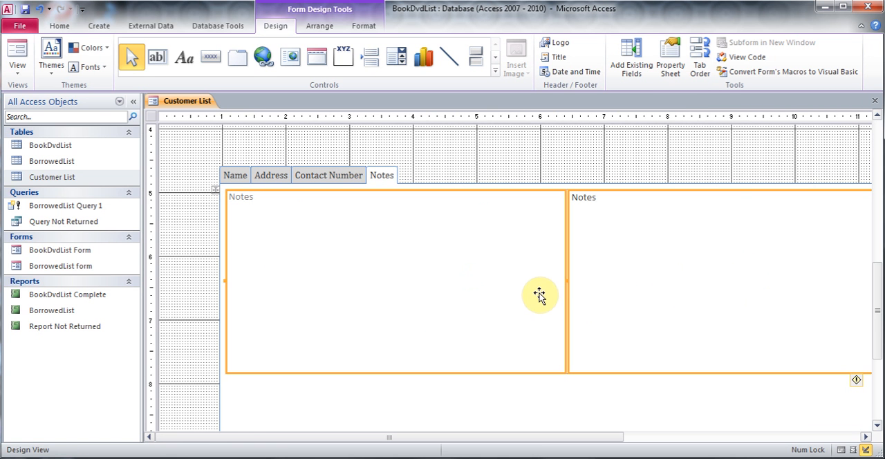
left_click_drag(563, 277, 375, 275)
left_click(760, 299)
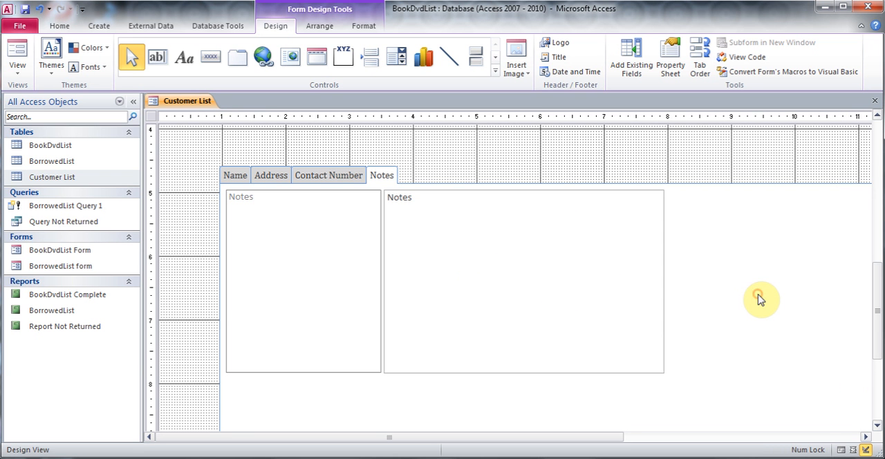
- Delete the Picture field and its label from the form's field layout
left_click_drag(876, 299, 858, 191)
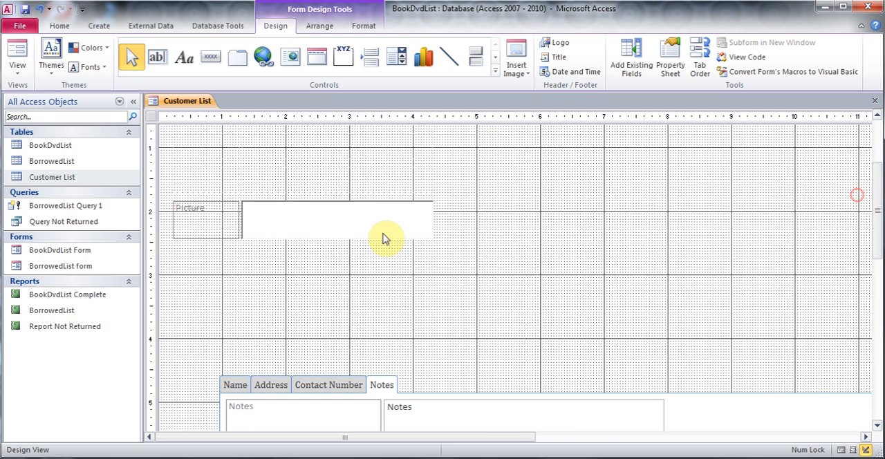
left_click(231, 222)
left_click(301, 228)
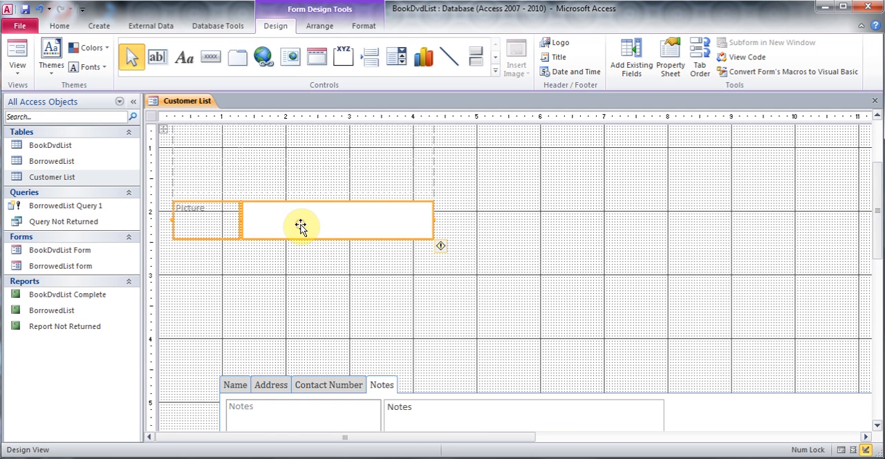
key("Delete")
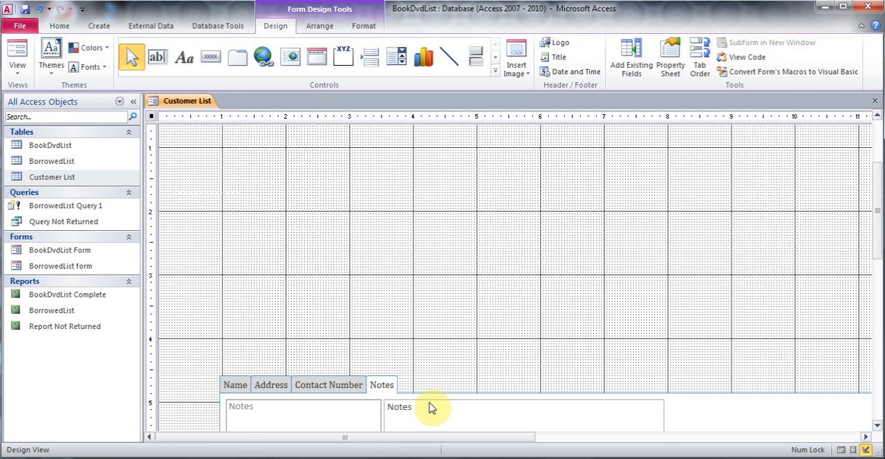
- Show the Name page and move the tab control up to about 1 inch below the top of the Detail section
left_click(320, 391)
left_click(306, 384)
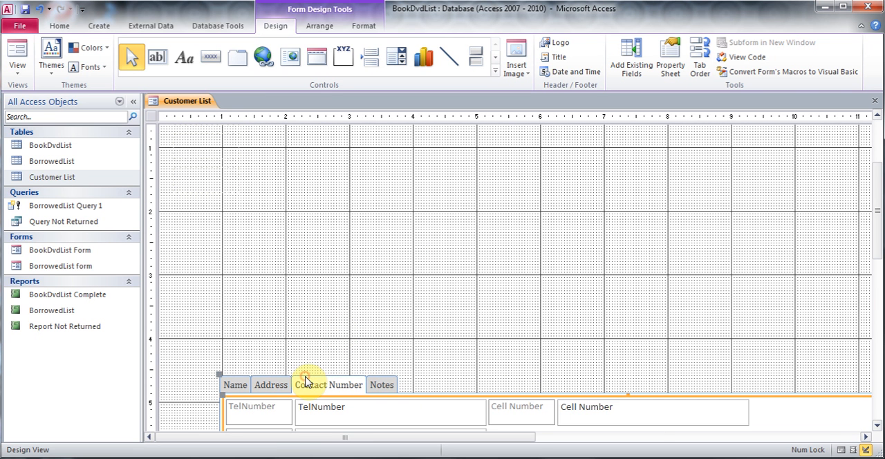
left_click(234, 386)
left_click(238, 233)
left_click(546, 394)
left_click_drag(536, 397, 458, 178)
- Shorten the tab control to end at about 4.5 inches on the vertical ruler, and reduce the Detail section's height
left_click_drag(878, 214, 879, 311)
left_click_drag(567, 230, 519, 143)
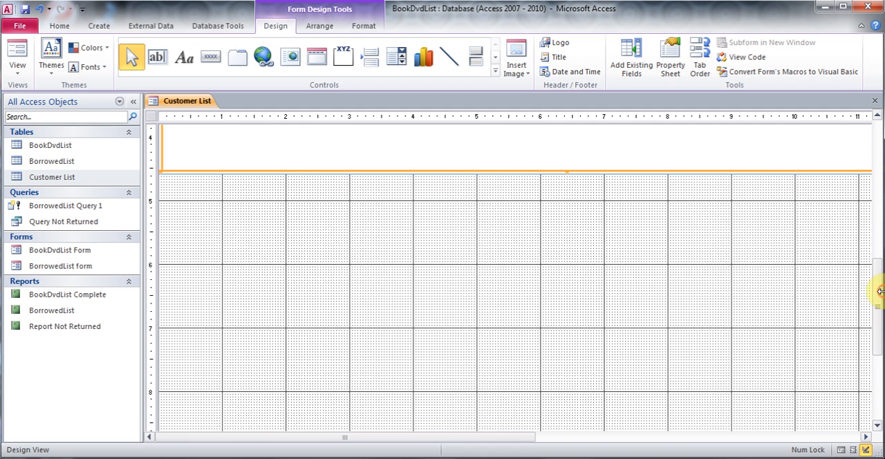
left_click_drag(878, 296, 878, 374)
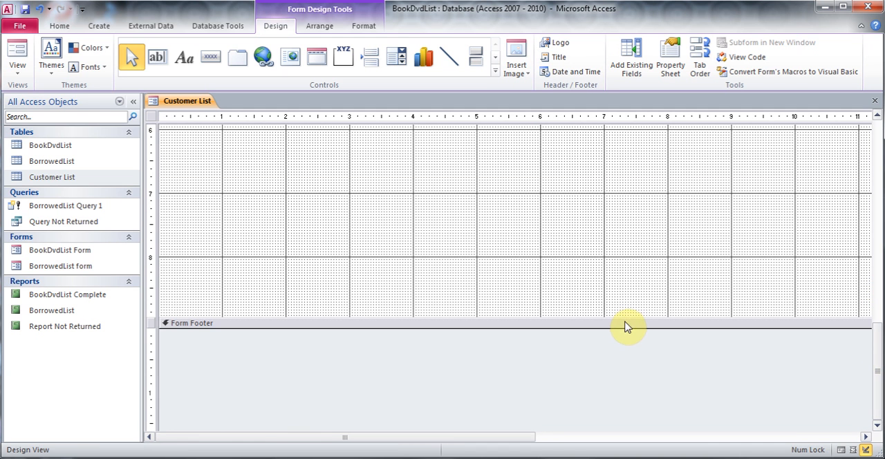
left_click_drag(623, 318, 592, 173)
- Narrow the tab control so its right edge sits at about 8.4 inches on the horizontal ruler
left_click_drag(877, 350, 864, 207)
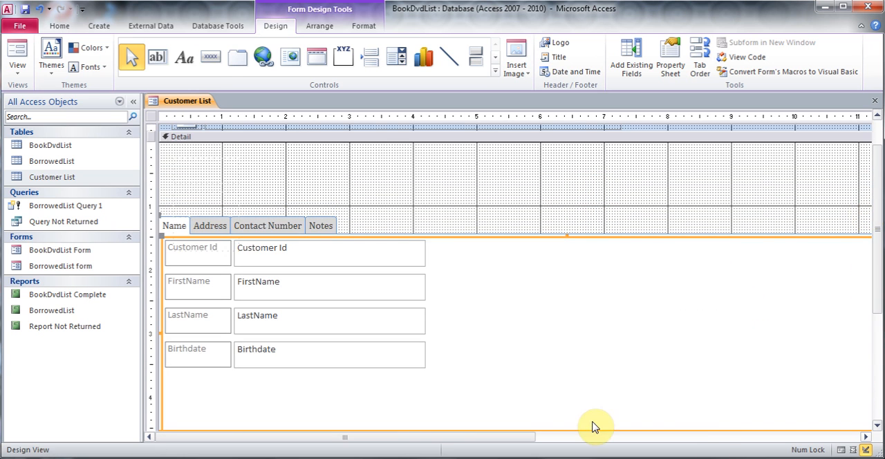
left_click_drag(499, 437, 617, 439)
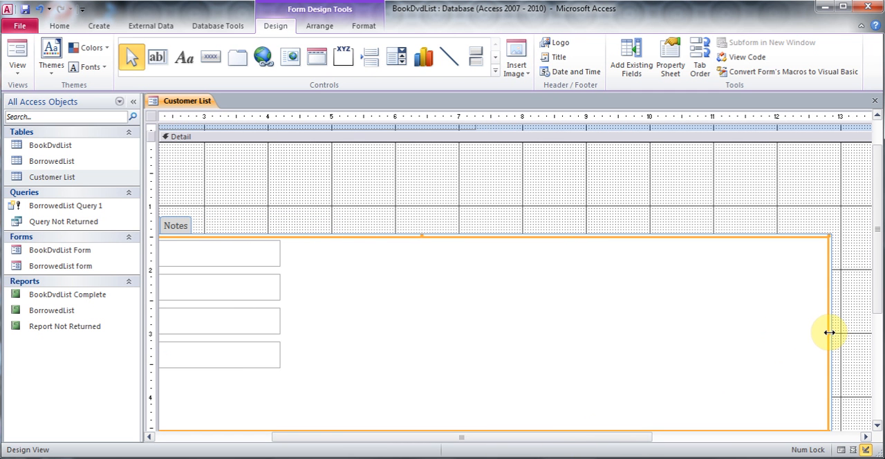
left_click_drag(828, 334, 297, 312)
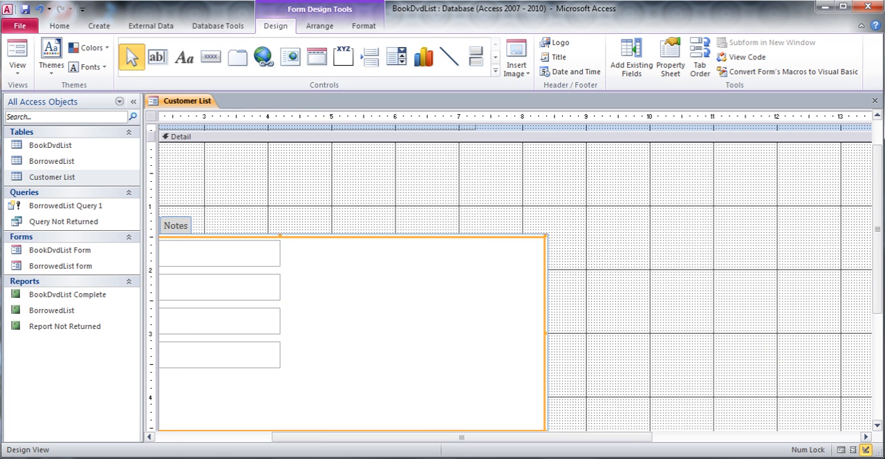
- Reduce the form's width to about 9 inches
left_click(865, 438)
left_click(865, 439)
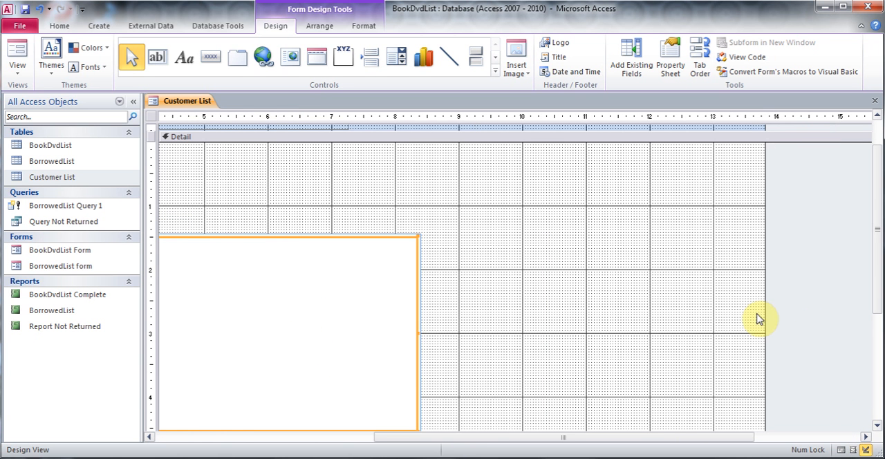
left_click_drag(765, 313, 462, 300)
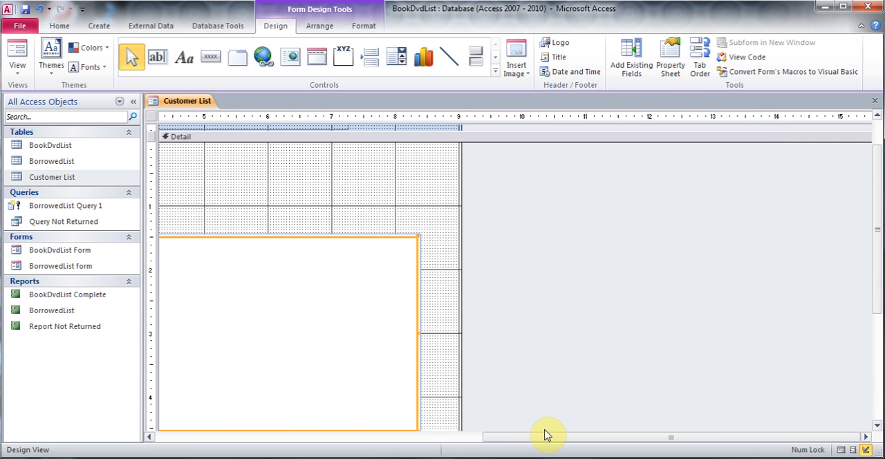
left_click_drag(545, 437, 211, 436)
left_click_drag(498, 240, 494, 211)
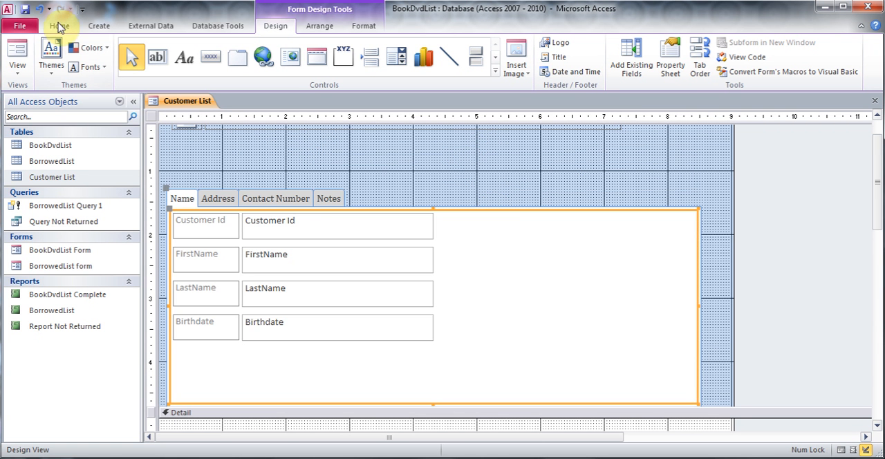
left_click(39, 10)
left_click(40, 10)
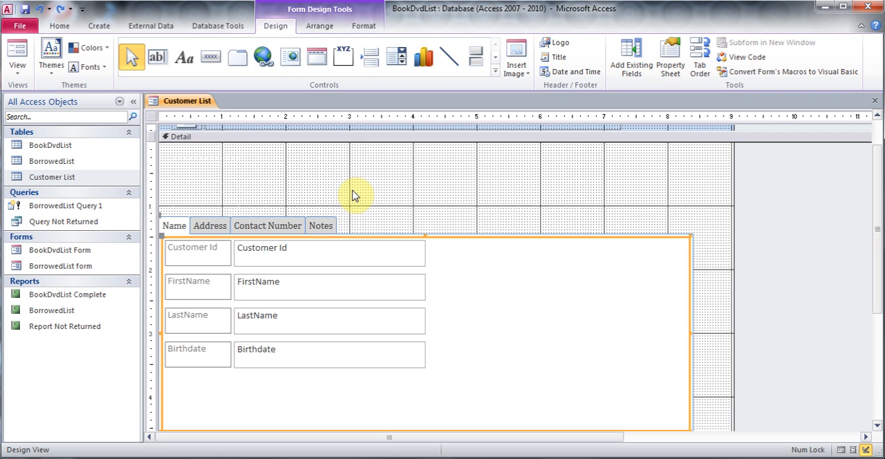
left_click(430, 203)
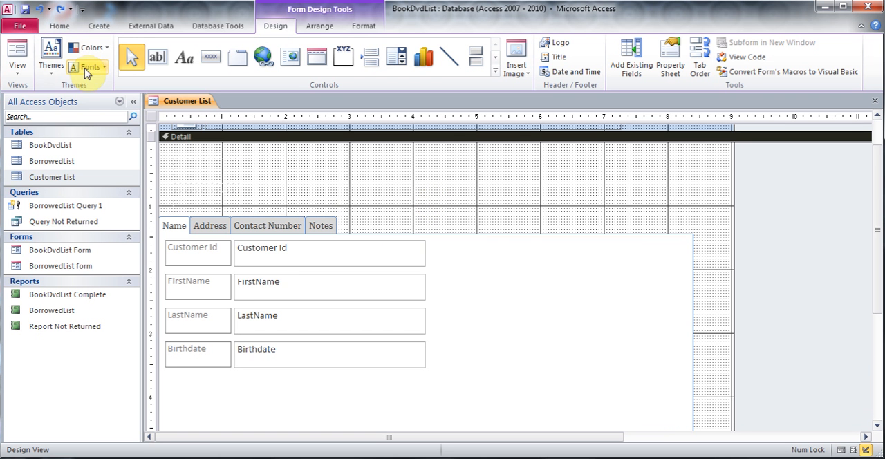
- Check the Name, Address, Contact Number and Notes pages in Form View, and return the form to Design View
left_click(17, 67)
left_click(37, 93)
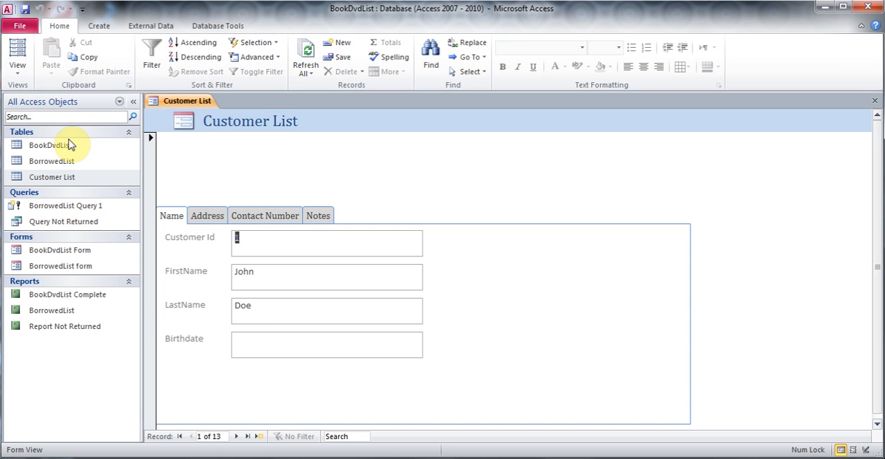
left_click_drag(880, 230, 881, 283)
left_click(215, 218)
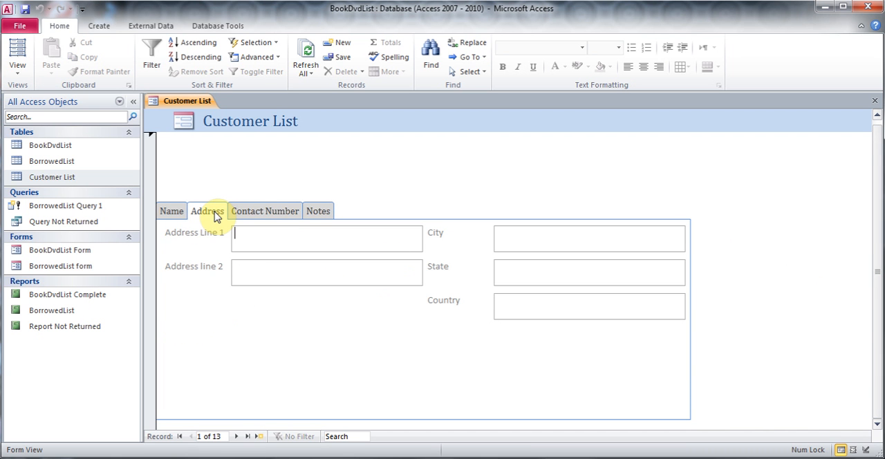
left_click(268, 211)
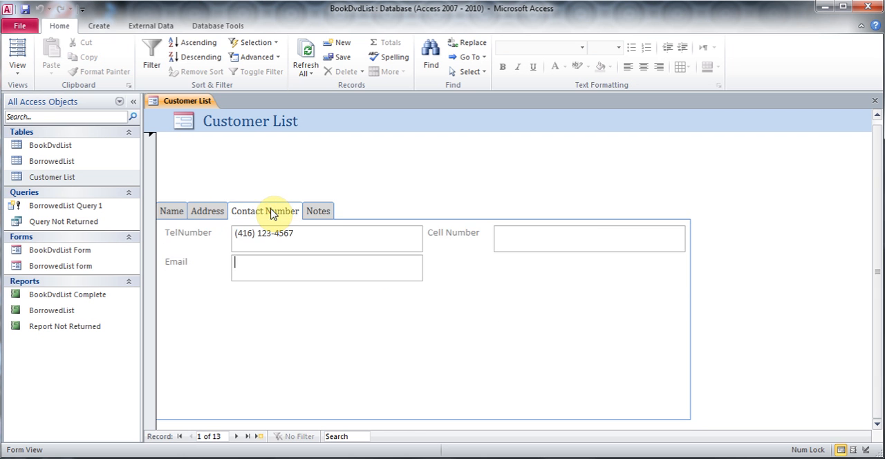
left_click(321, 213)
left_click(384, 295)
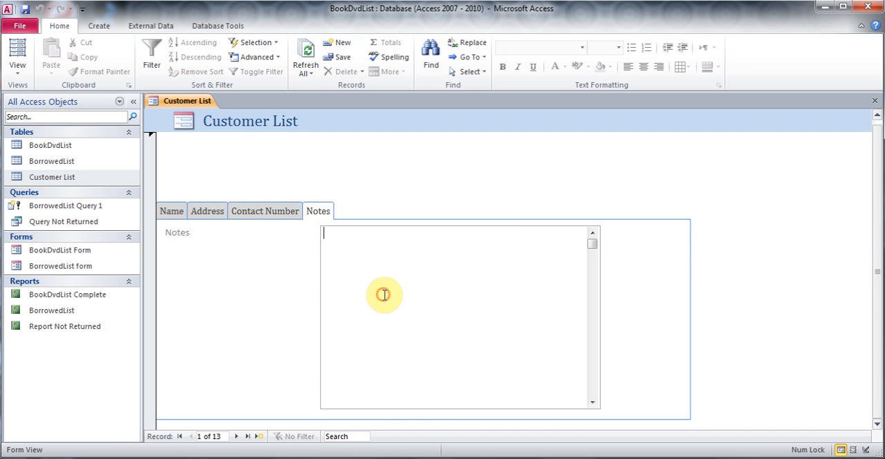
left_click(172, 212)
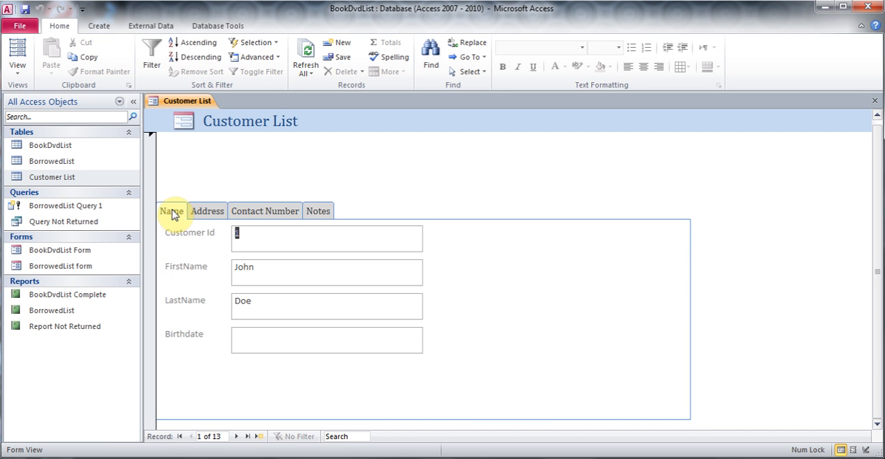
left_click(207, 211)
left_click(246, 212)
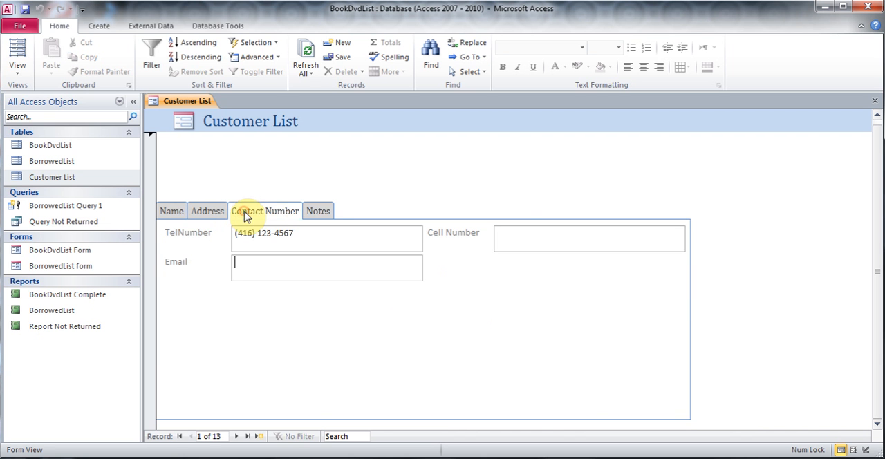
left_click(319, 212)
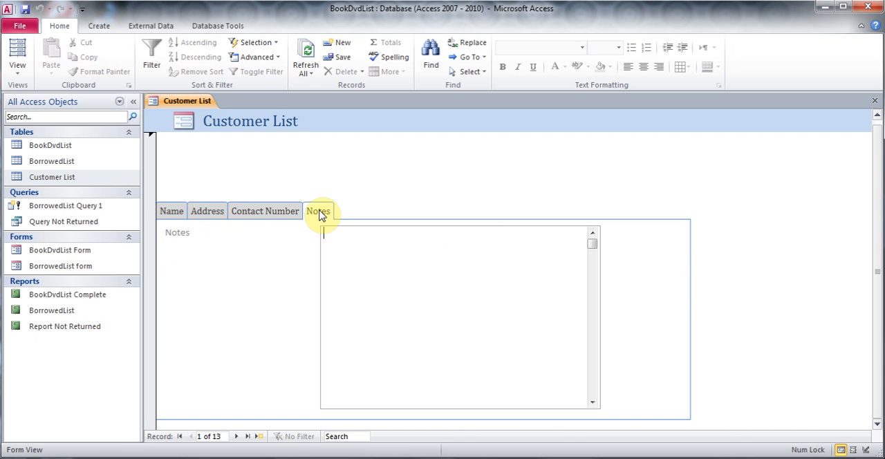
left_click(172, 212)
left_click(18, 68)
left_click(56, 155)
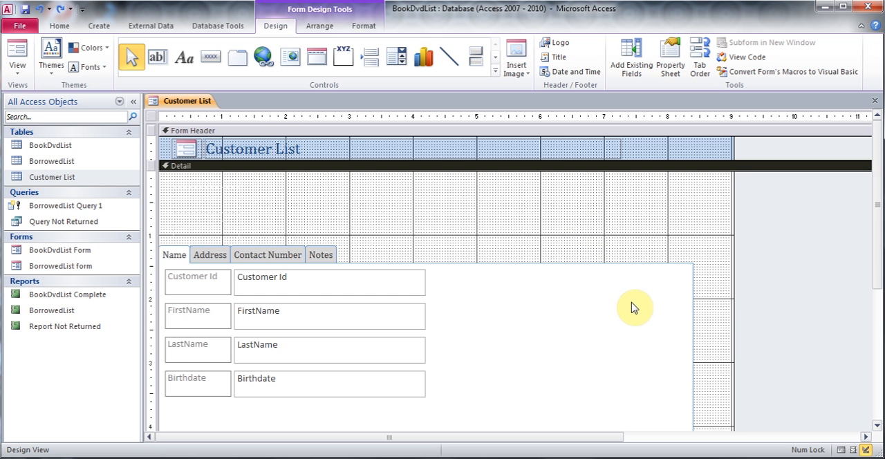
- Show the Notes page of the tab control and view the Detail section's properties
left_click(322, 253)
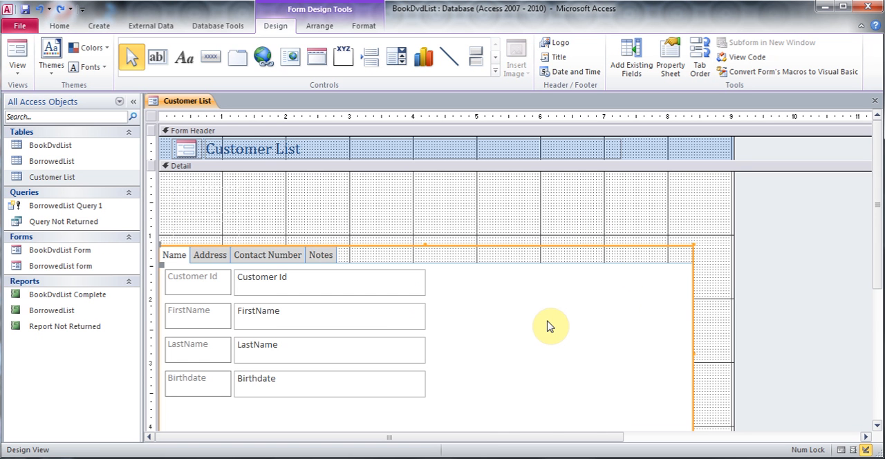
left_click(546, 325)
left_click(322, 255)
left_click(631, 349)
double_click(631, 346)
left_click(623, 313)
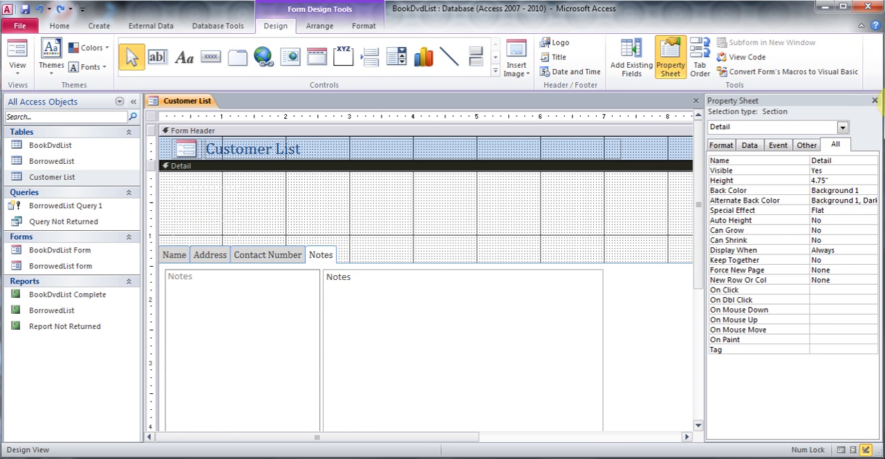
left_click(876, 101)
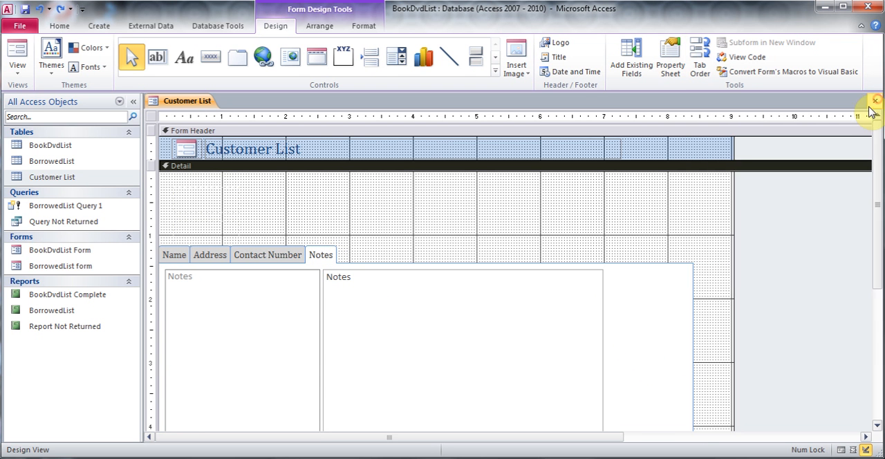
- Try to narrow the Notes page to a right edge at about 7.1 inches on the horizontal ruler
double_click(689, 360)
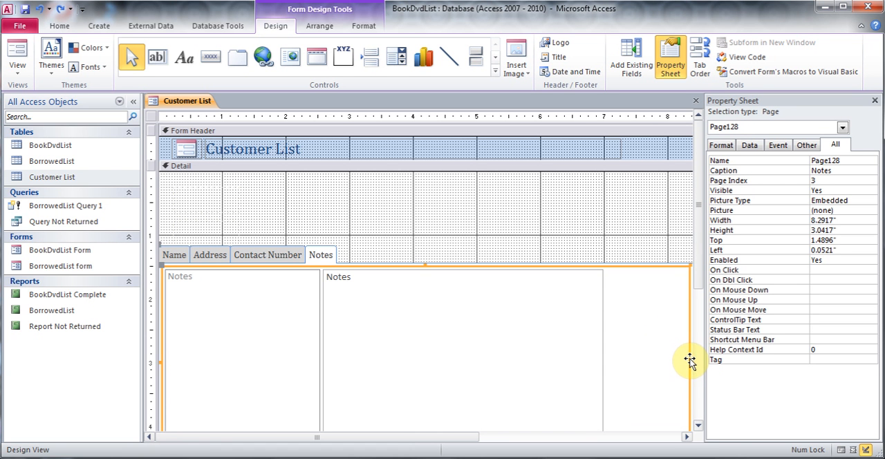
left_click_drag(690, 363, 609, 360)
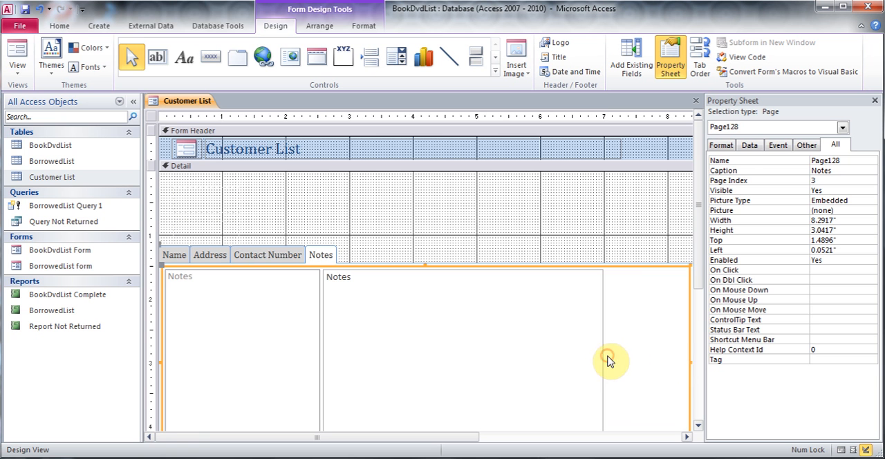
left_click(875, 102)
left_click(628, 219)
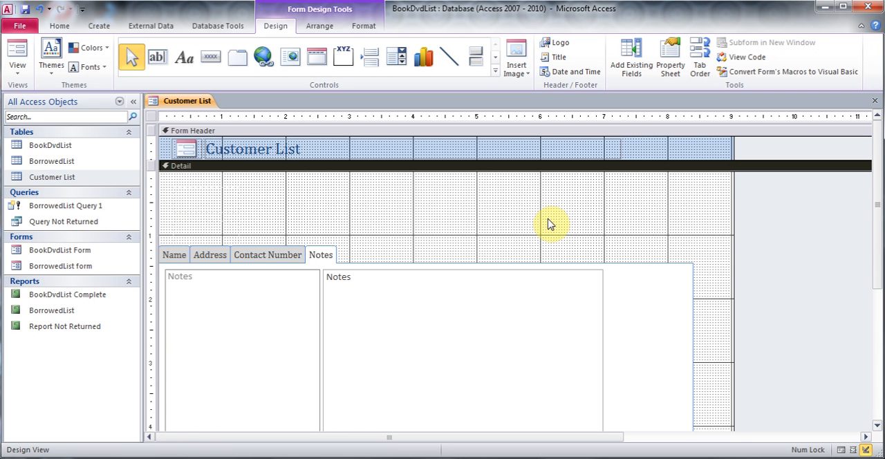
- Add the Picture field to the Detail section above the tab control and enlarge its frame to about 1.3 by 0.9 inches
left_click(631, 57)
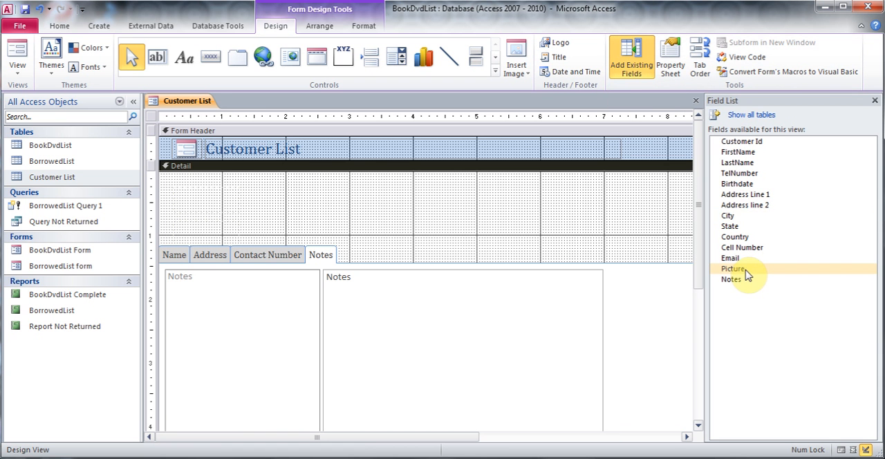
left_click_drag(747, 274, 512, 197)
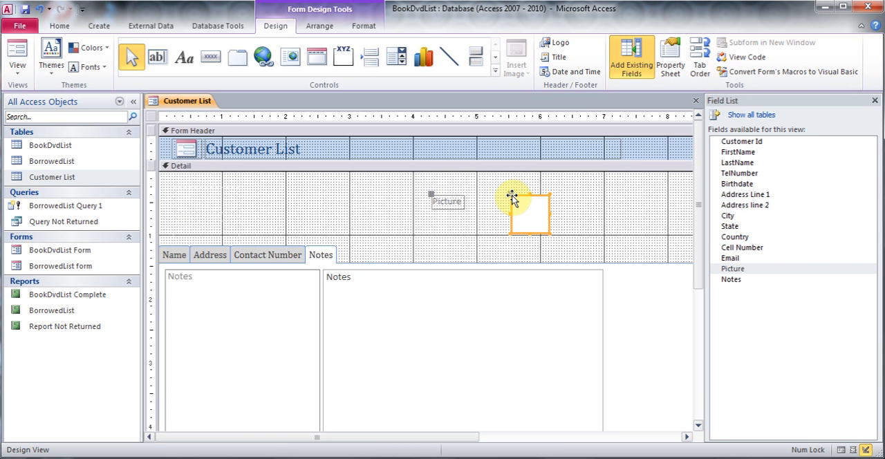
left_click(875, 102)
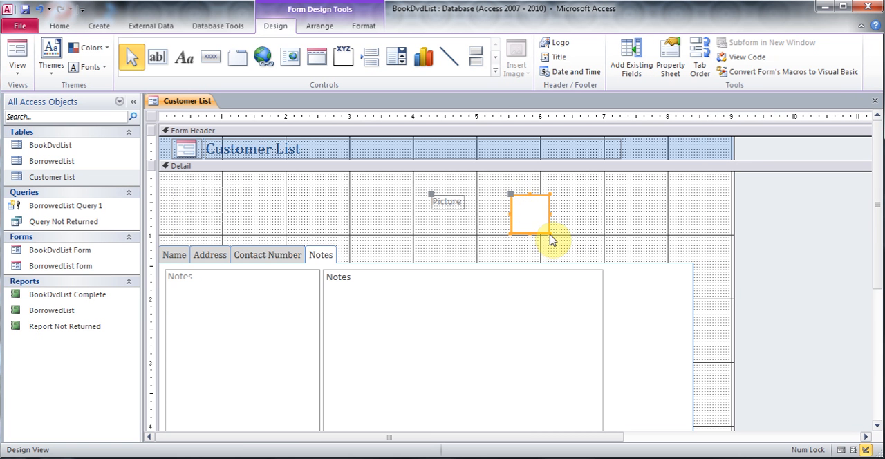
left_click_drag(549, 234, 587, 251)
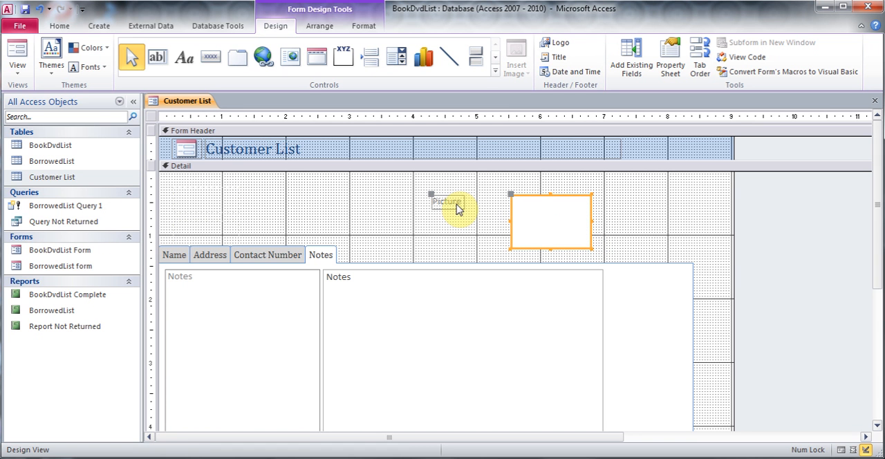
left_click(473, 249)
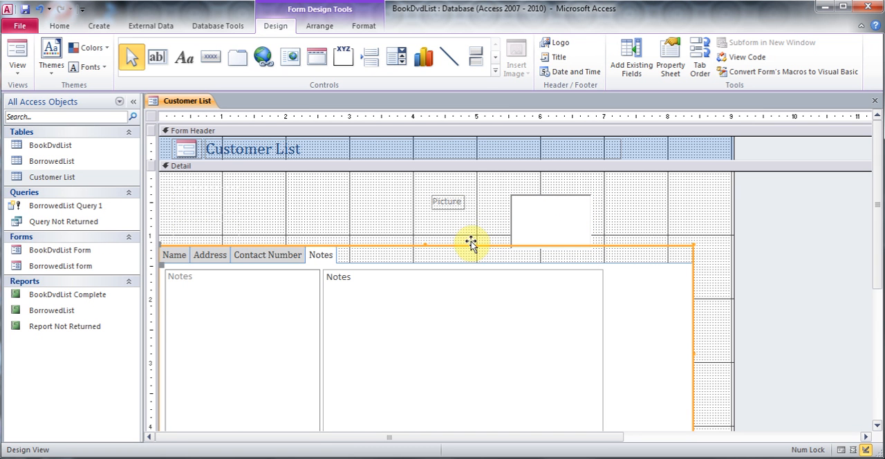
- In Form View, insert the KoalaB image from the Sample Pictures folder into the first record's Picture field
left_click(18, 69)
left_click(26, 92)
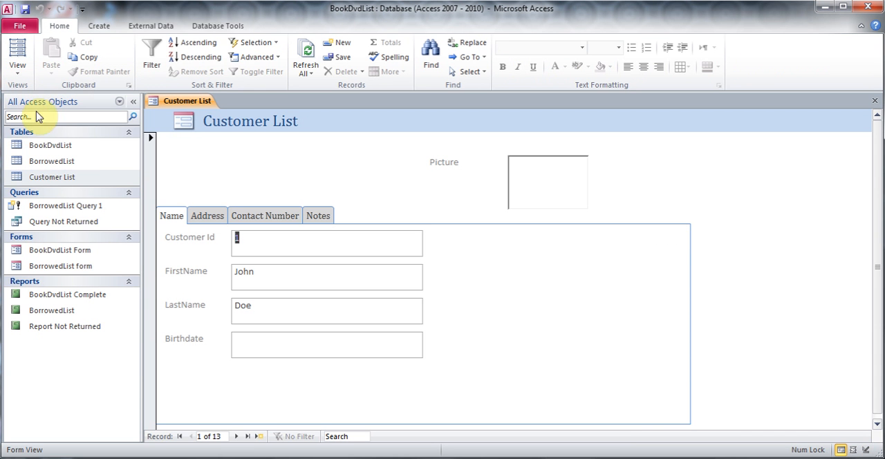
right_click(537, 177)
left_click(584, 360)
left_click(328, 153)
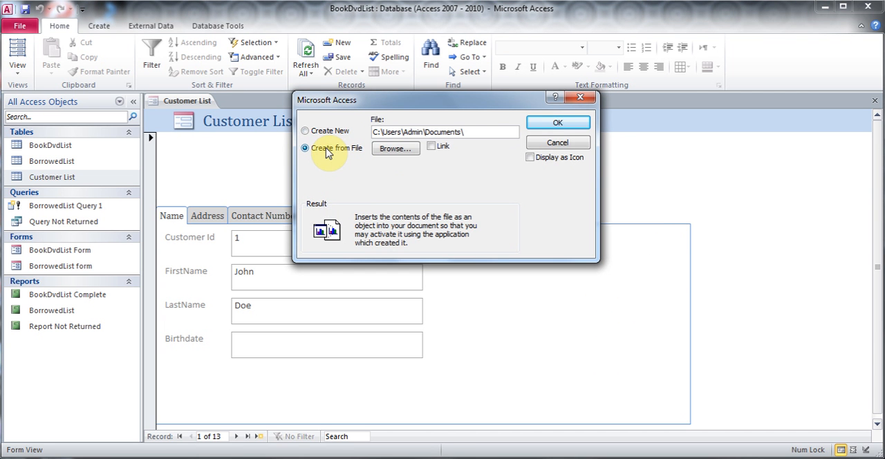
left_click(397, 151)
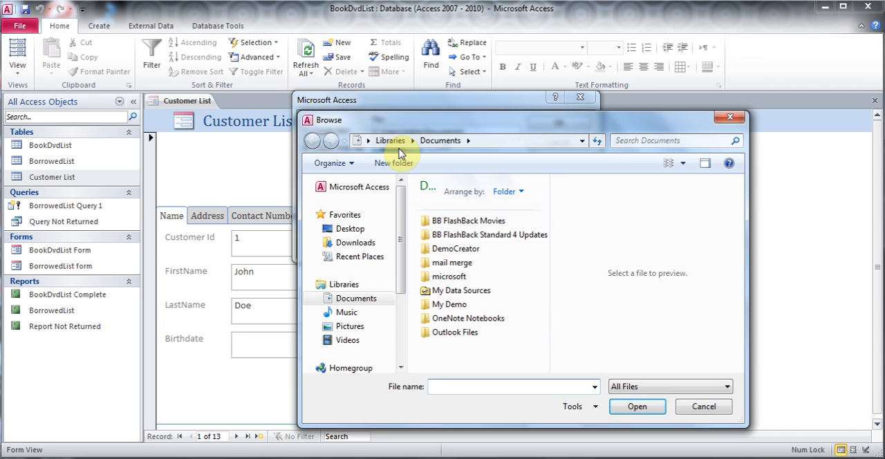
left_click(350, 326)
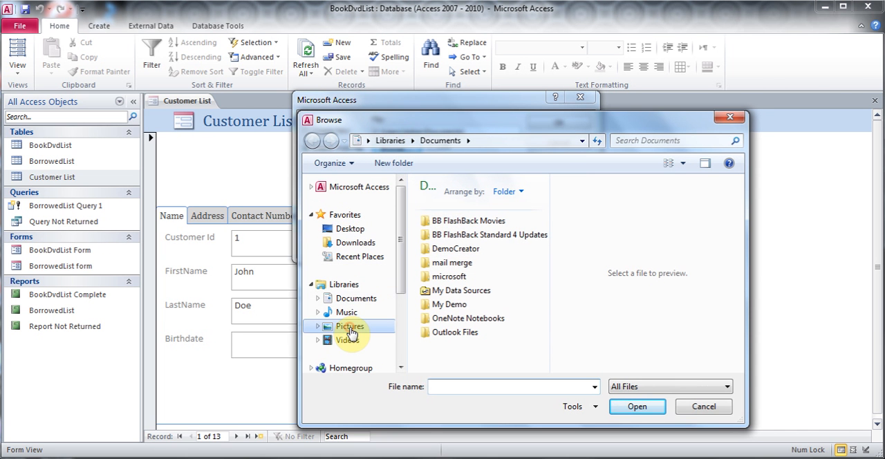
left_click(443, 249)
double_click(443, 249)
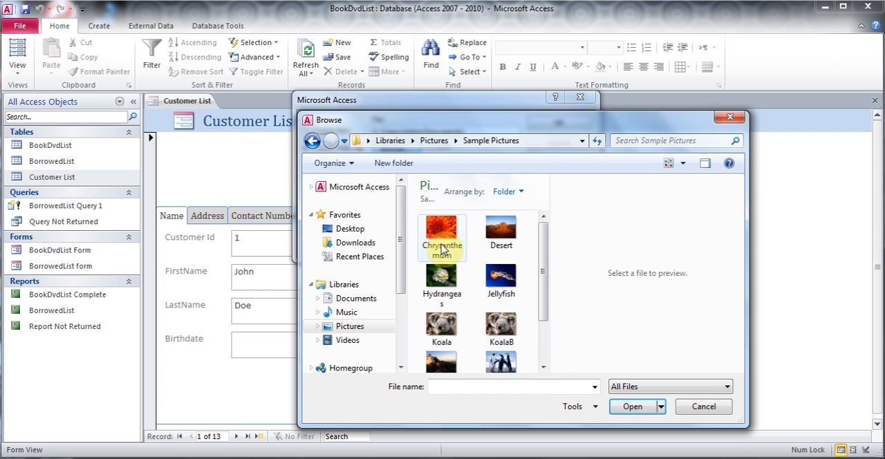
left_click(543, 367)
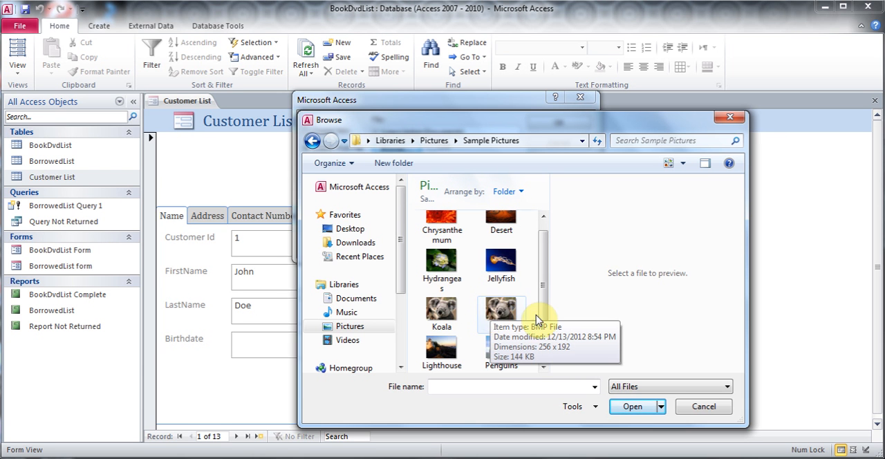
double_click(497, 313)
left_click(543, 124)
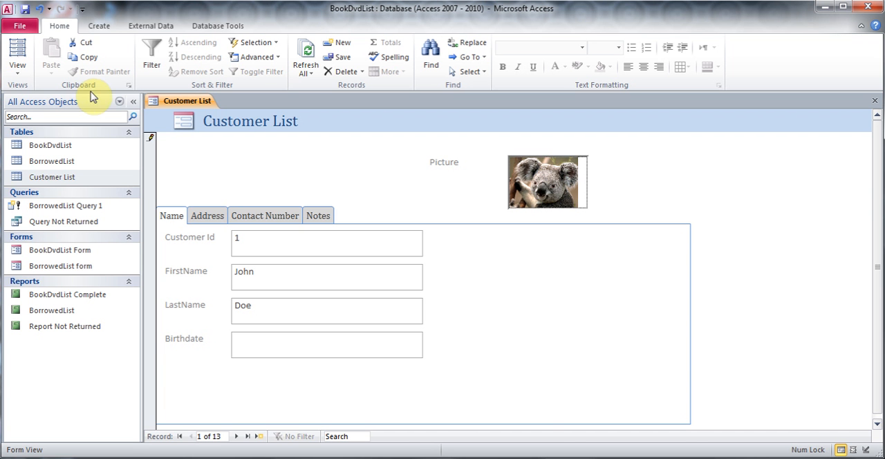
- In Design View, add a text box about 0.9 inches wide below the Picture label with the expression =FirstName
left_click(18, 69)
left_click(50, 158)
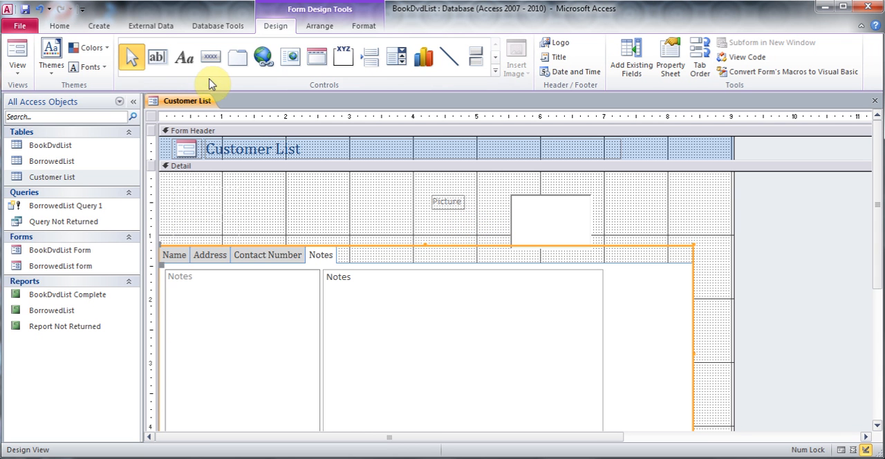
left_click(156, 60)
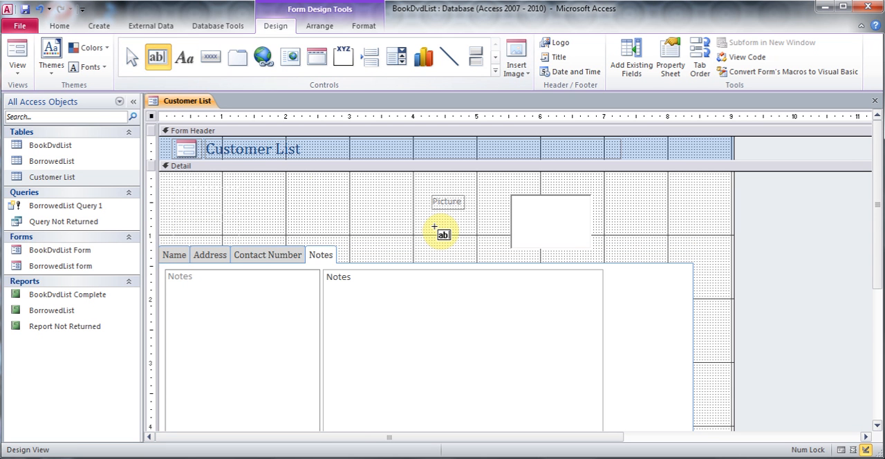
left_click_drag(437, 219, 494, 242)
left_click(465, 231)
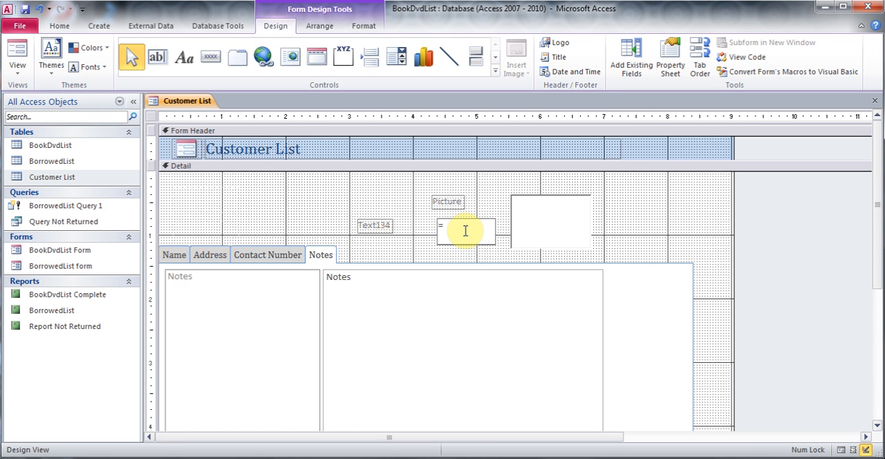
type("= FirstName")
- Delete the label attached to the first-name text box and preview the form in Form View
left_click(376, 225)
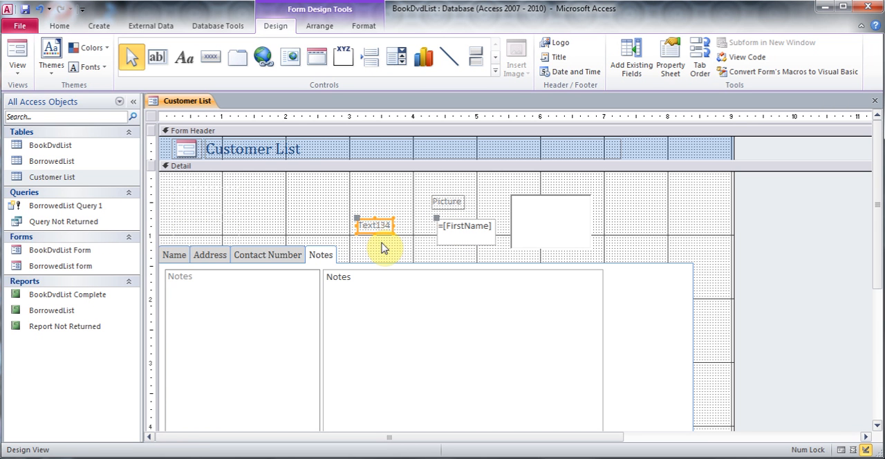
left_click(377, 225)
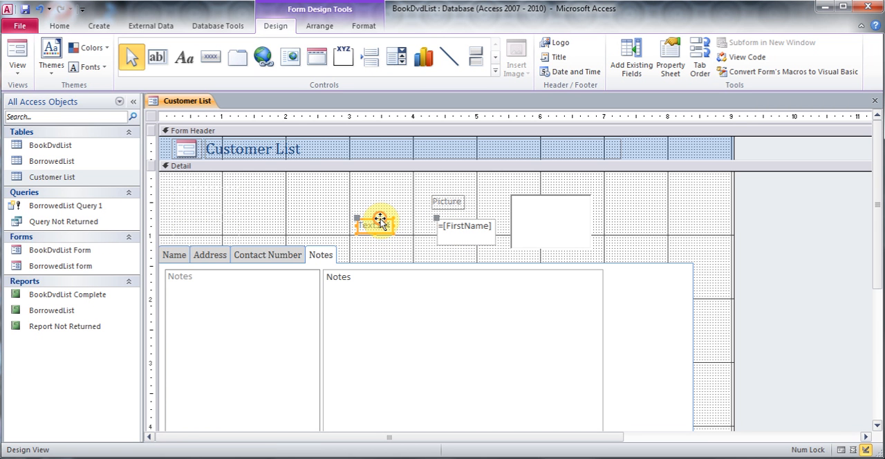
key("Delete")
left_click(398, 229)
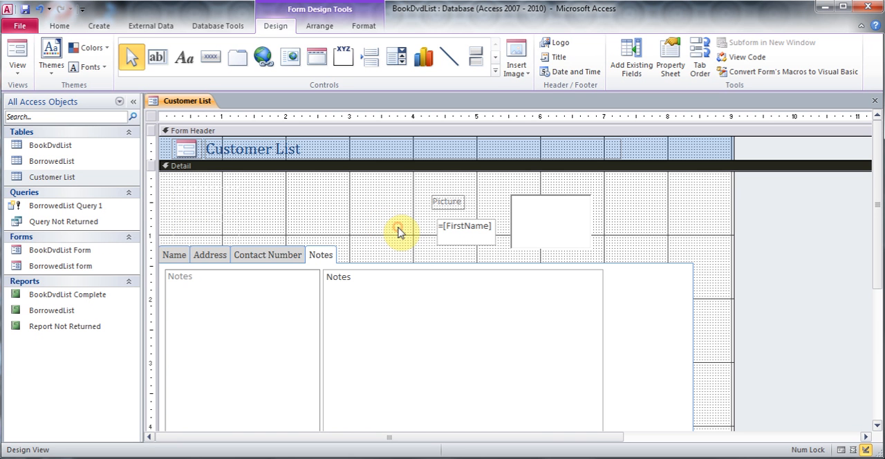
left_click(17, 54)
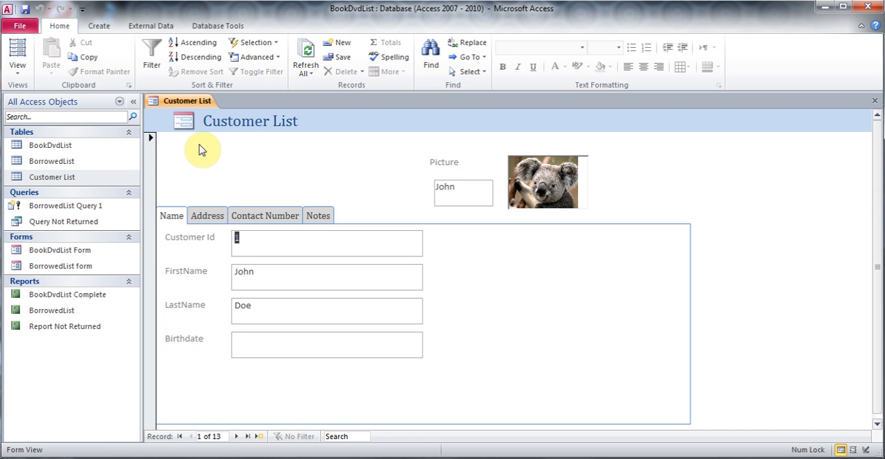
- In Design View, draw a command button above the tab control's Name tab and assign it the Record Operations action Add New Record
left_click(17, 69)
left_click(46, 153)
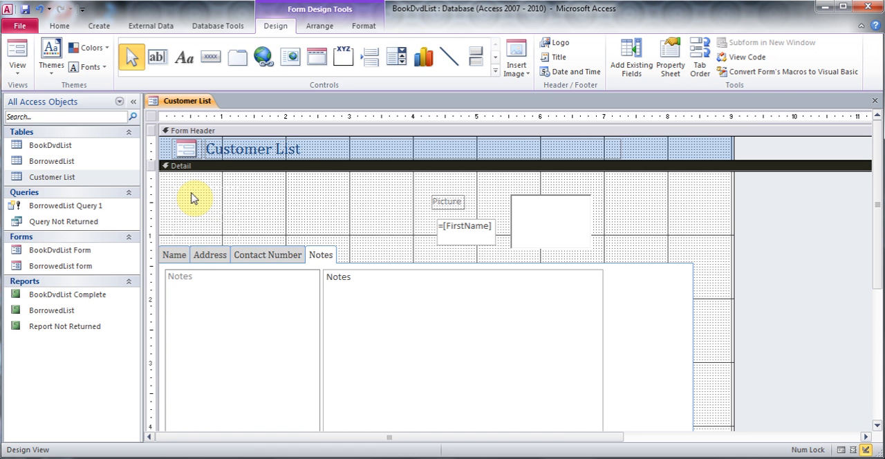
left_click(212, 60)
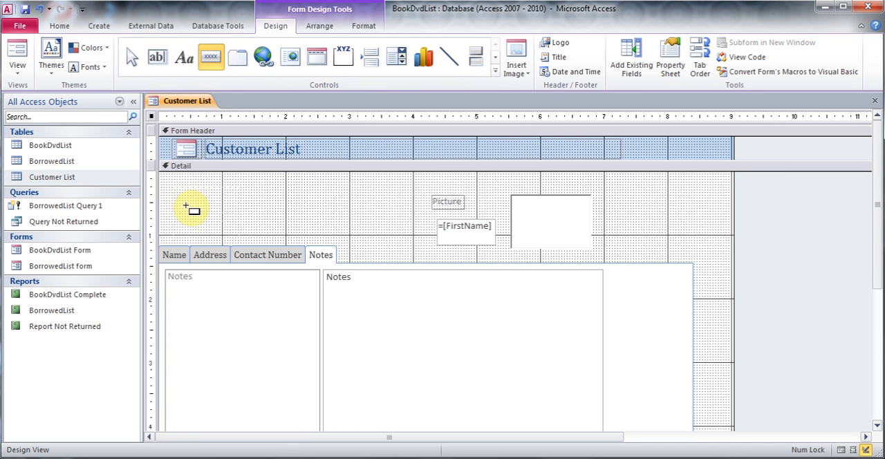
left_click_drag(169, 196, 228, 222)
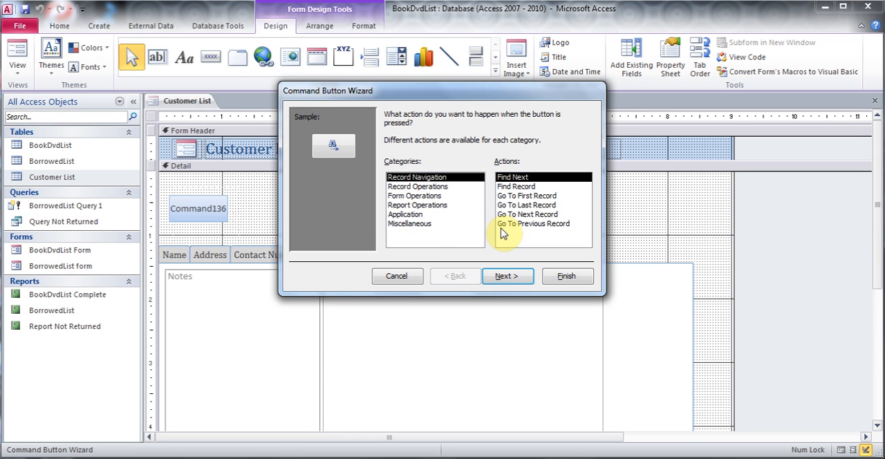
left_click(430, 187)
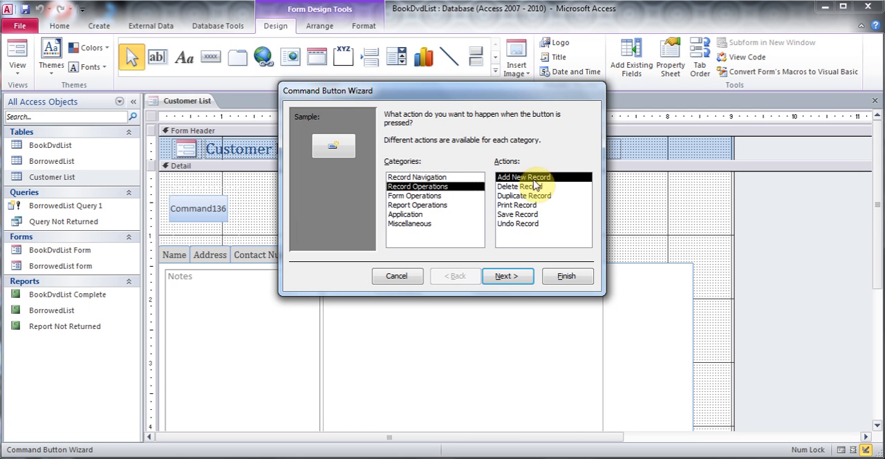
left_click(508, 277)
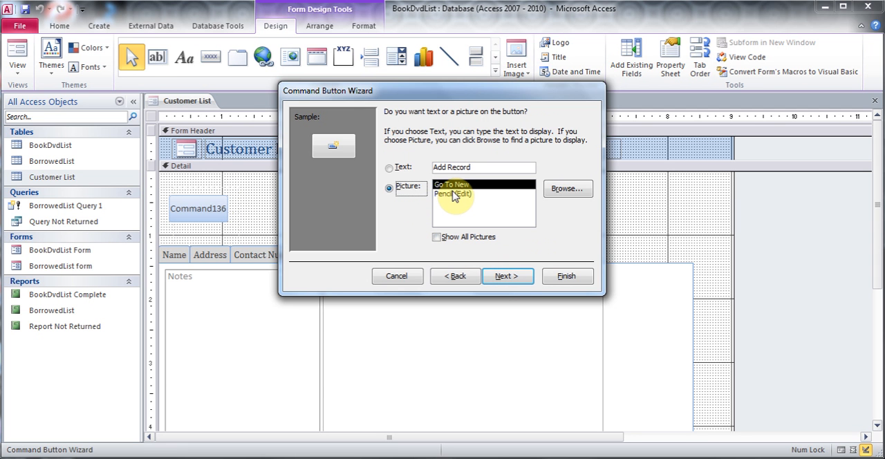
- Give the new command button the text Add New Record instead of a picture and finish the wizard with the default name
left_click(394, 168)
left_click(449, 168)
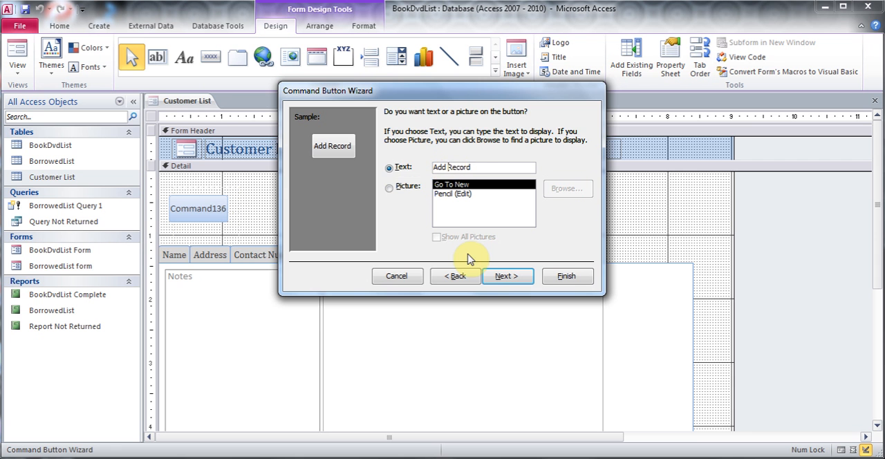
type("New")
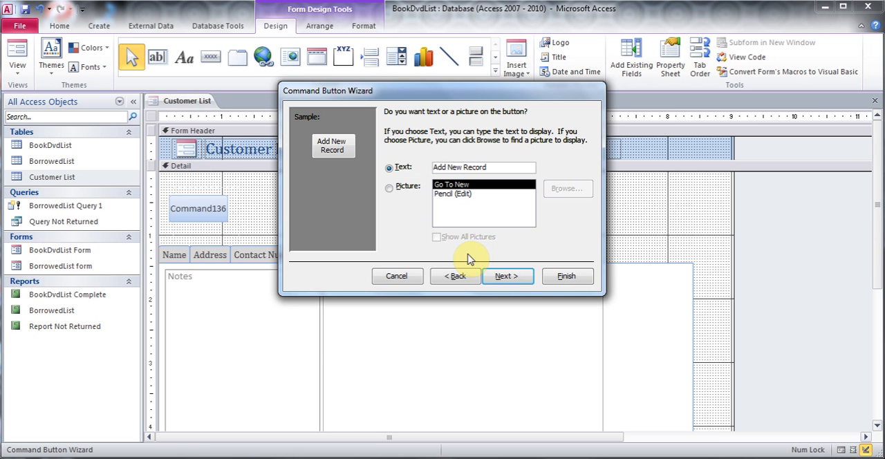
left_click(507, 275)
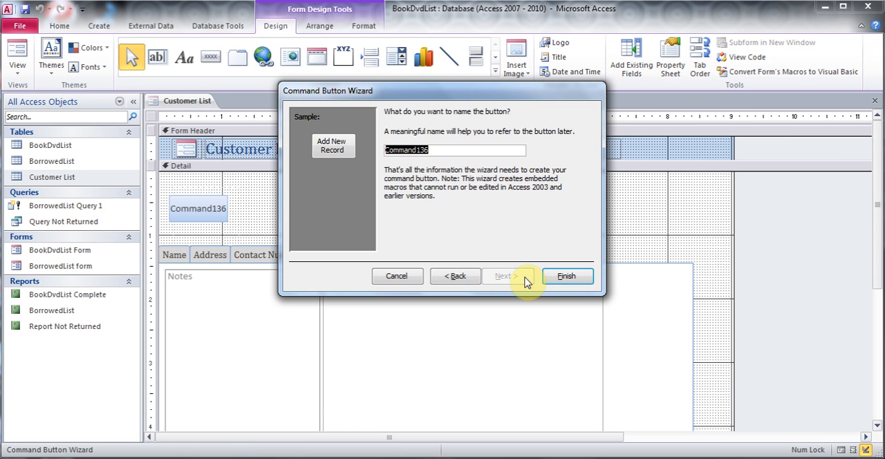
left_click(562, 276)
left_click(287, 218)
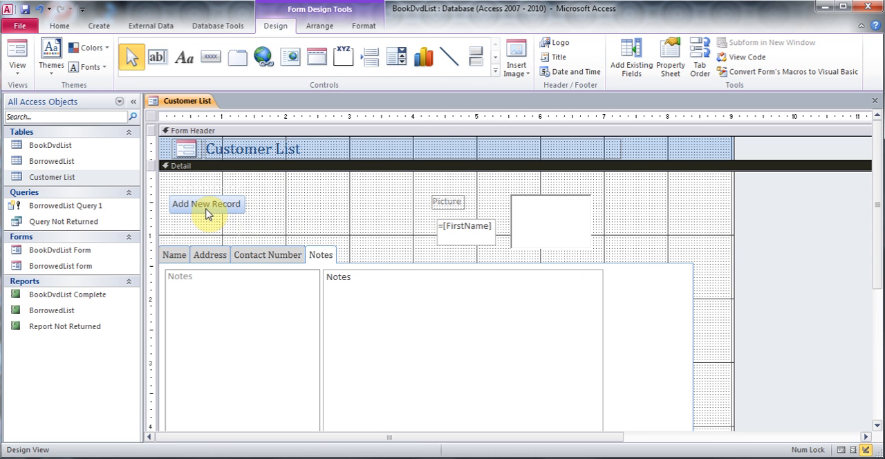
- Add a command button beside Add New Record with the Go To Next Record action and the Arrow Right picture
left_click(211, 57)
left_click_drag(260, 196, 332, 214)
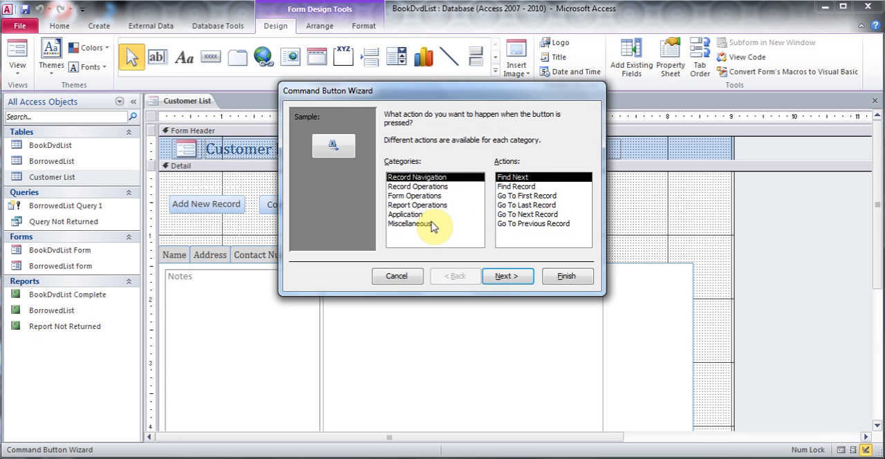
left_click(431, 188)
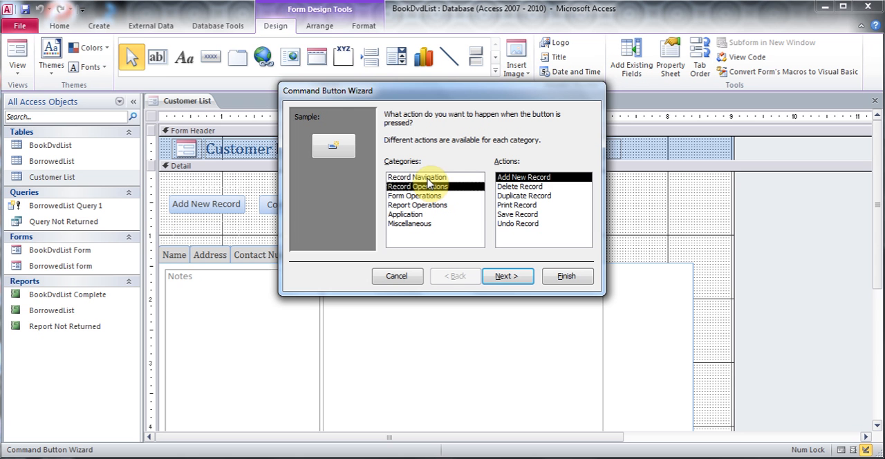
left_click(428, 178)
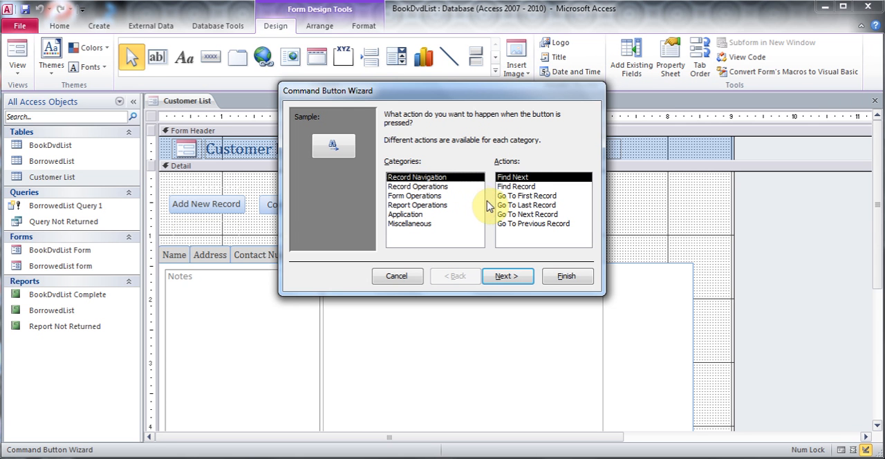
left_click(540, 214)
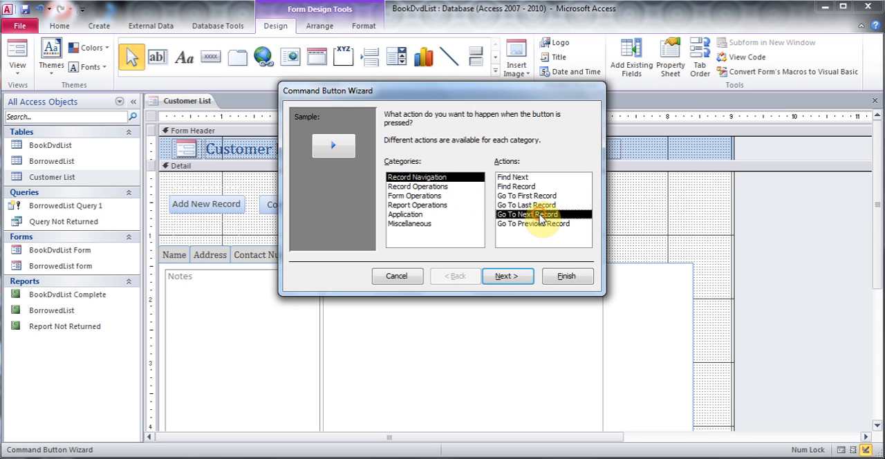
left_click(509, 276)
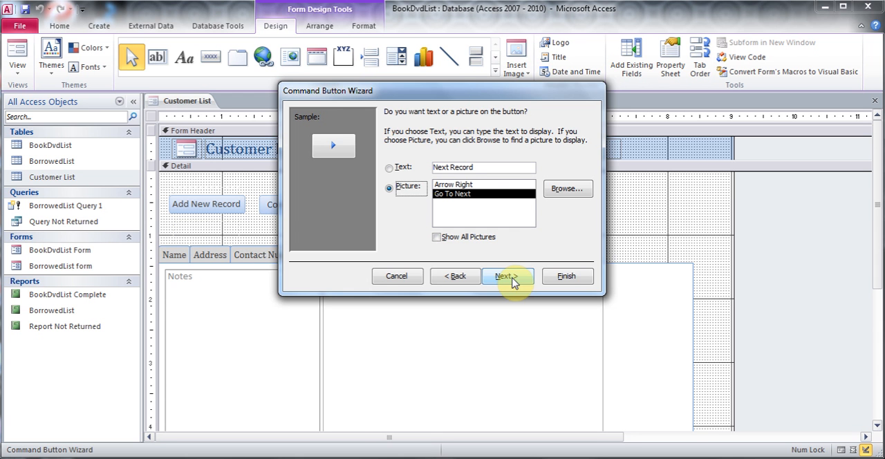
left_click(454, 185)
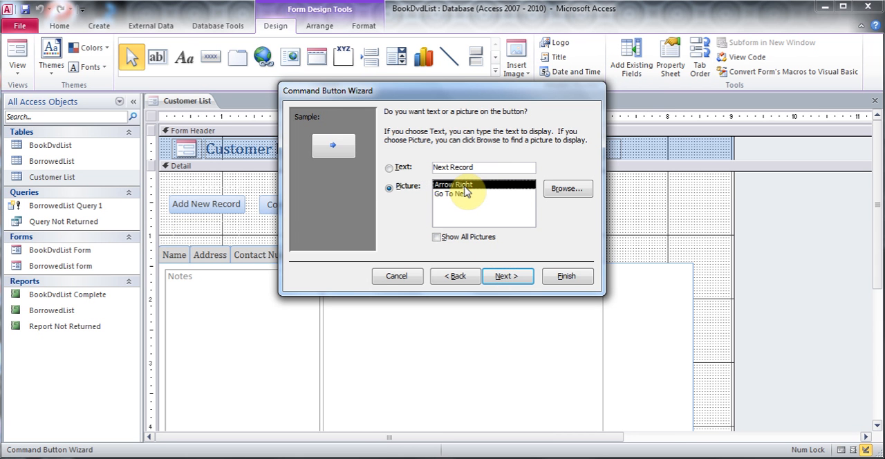
left_click(508, 277)
left_click(565, 276)
left_click(310, 202)
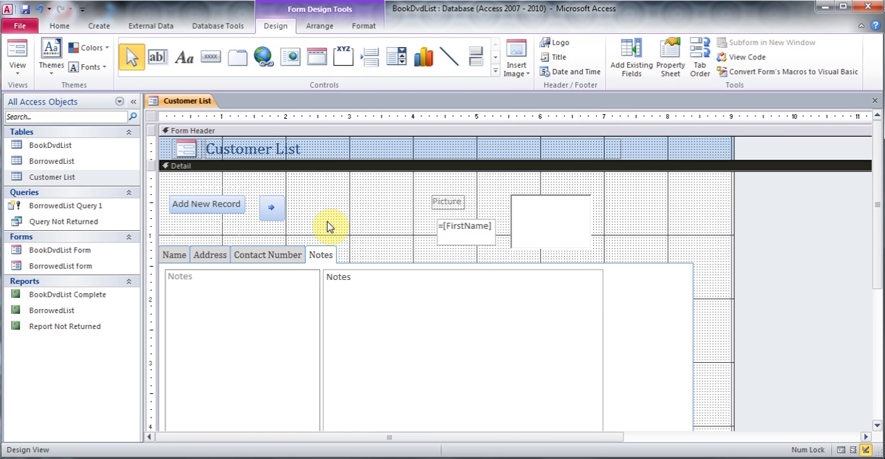
- Add a command button beside the next-record button with the Go To Previous Record action, keeping the suggested picture and name
left_click(212, 58)
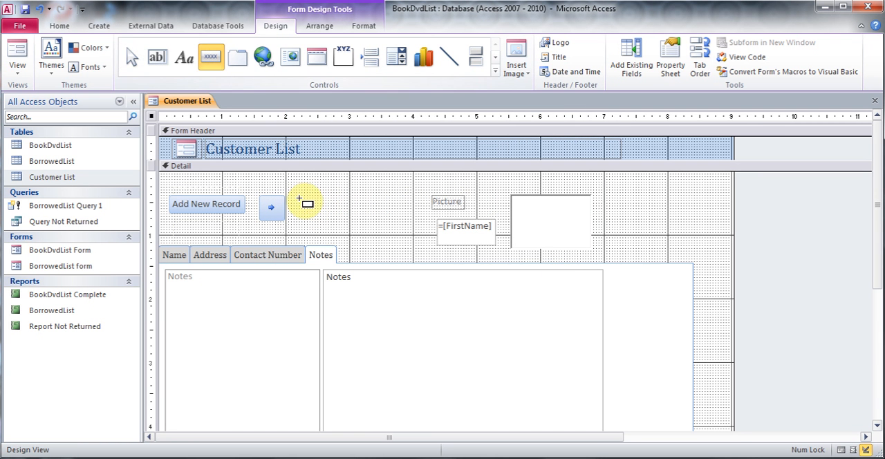
left_click_drag(296, 196, 334, 227)
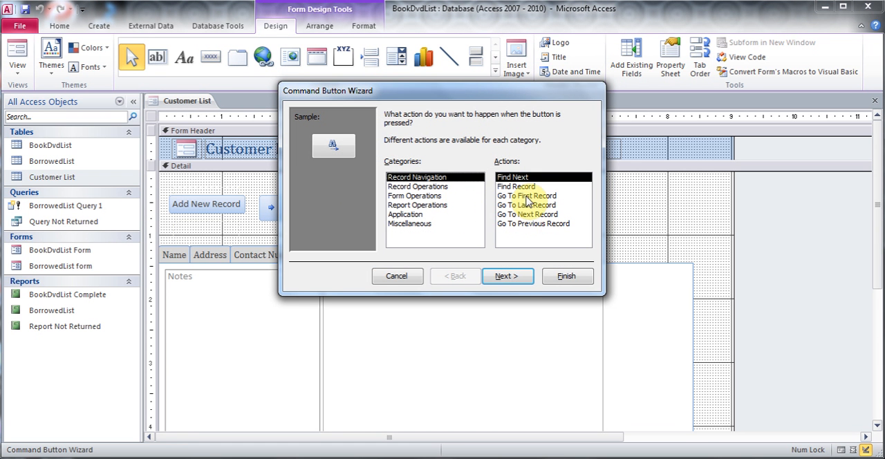
left_click(531, 224)
left_click(508, 276)
left_click(504, 276)
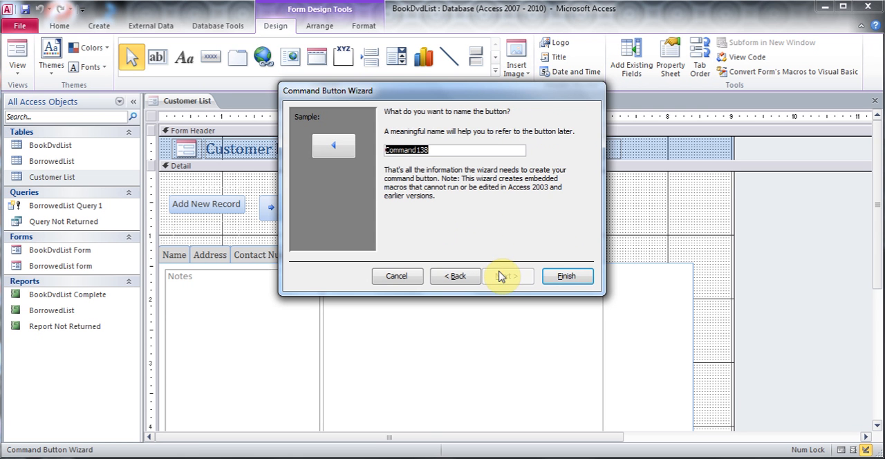
left_click(564, 276)
left_click(372, 213)
- Add a command button between the previous-record button and the Picture label with the Delete Record action, showing the text Delete Record
left_click(209, 56)
left_click_drag(337, 198, 389, 221)
left_click(436, 187)
left_click(510, 187)
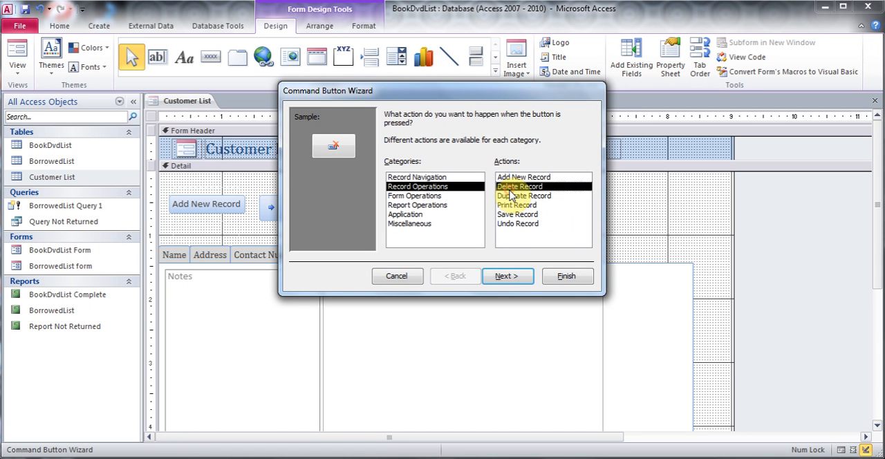
left_click(513, 281)
left_click(390, 168)
left_click(522, 277)
left_click(558, 280)
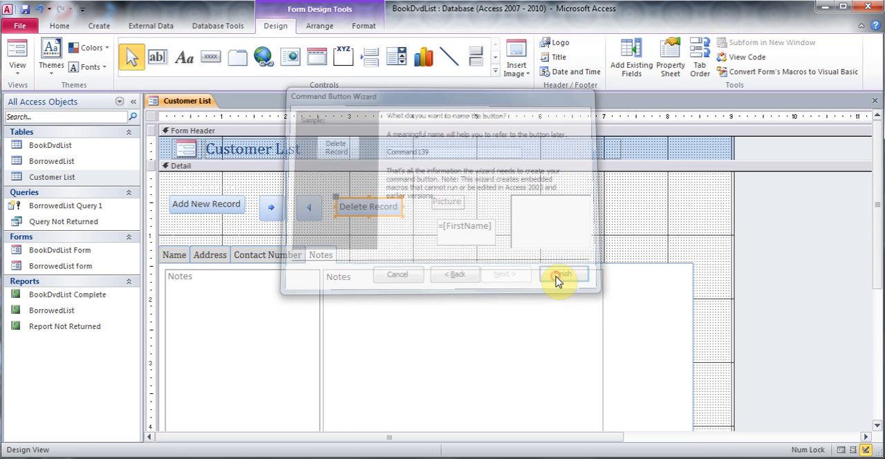
left_click(397, 232)
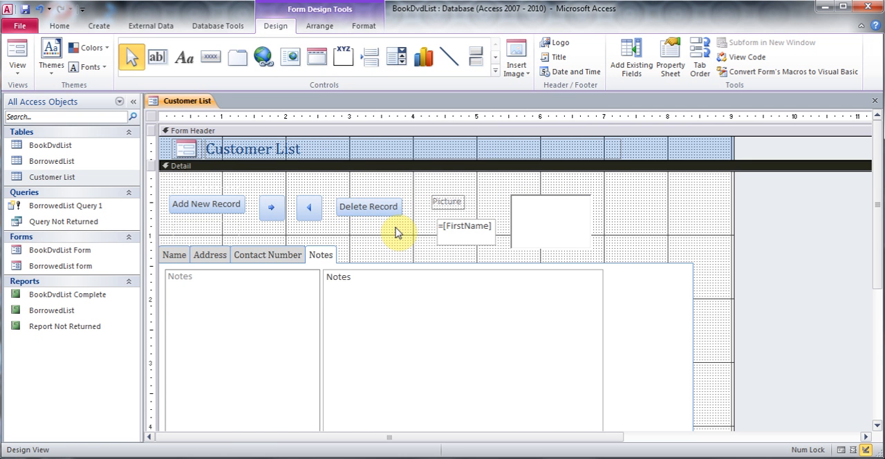
- Preview the form in Form View and test the next-record and previous-record buttons
left_click(19, 54)
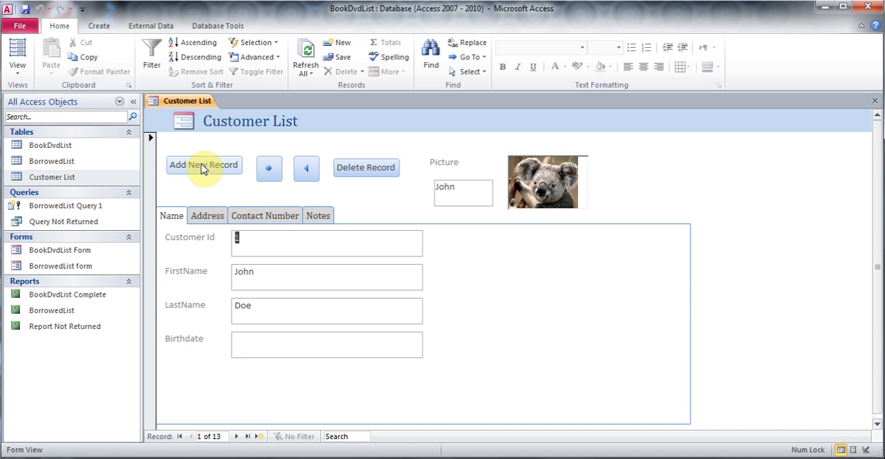
left_click(273, 178)
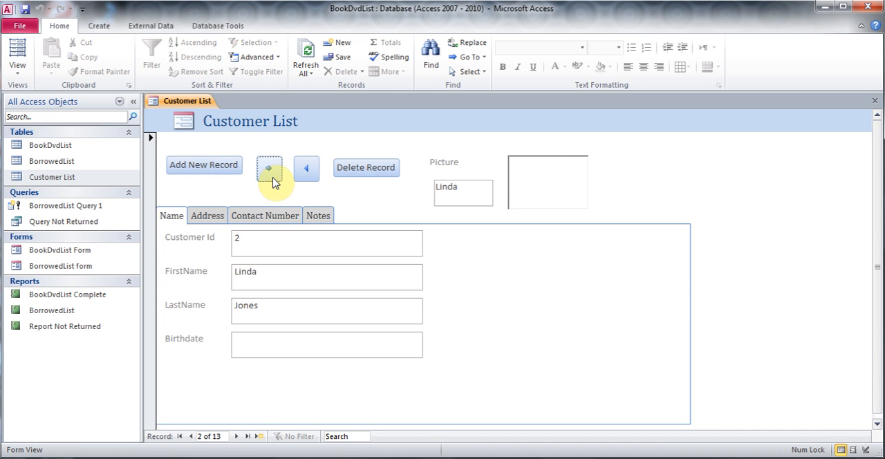
left_click(306, 171)
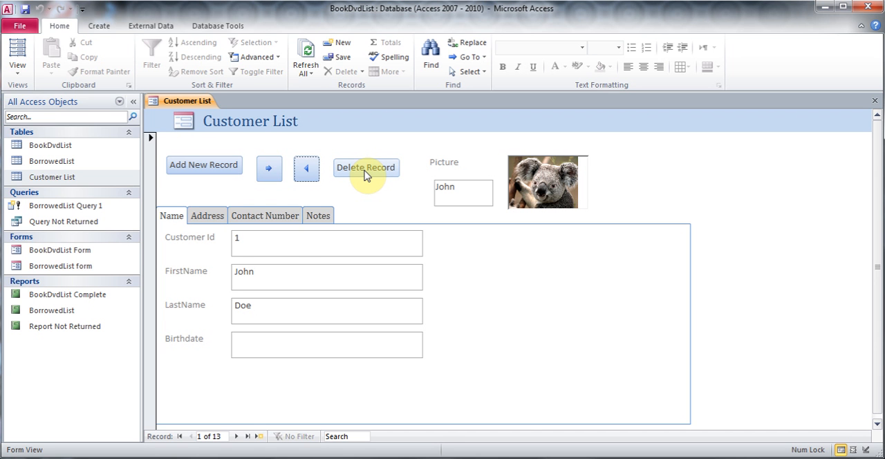
- In Design View, add a command button beyond the picture frame with the Print Record action and the Printer picture
left_click(19, 69)
left_click(56, 159)
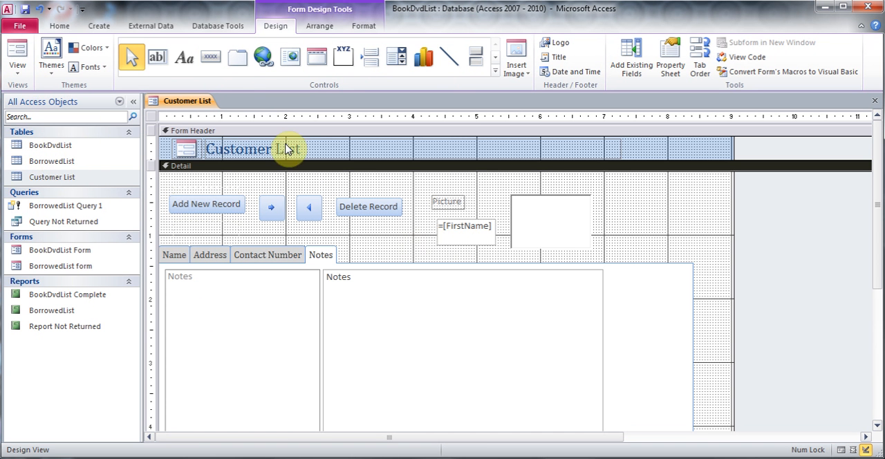
left_click(211, 56)
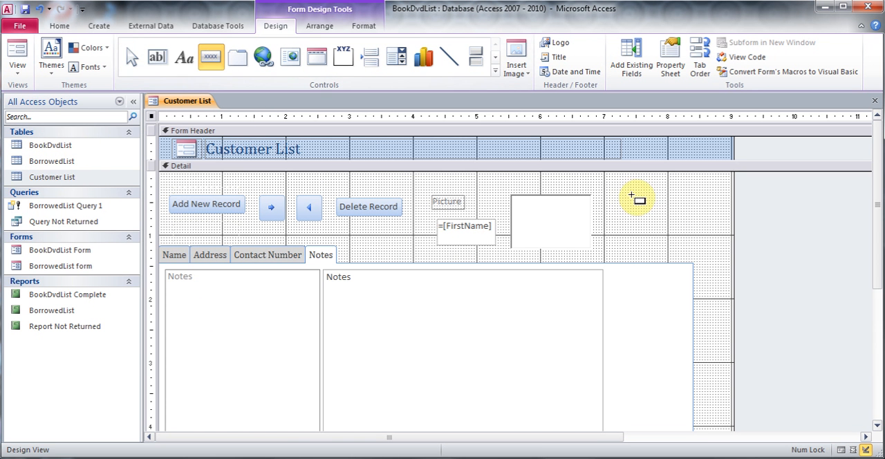
left_click_drag(631, 192, 687, 227)
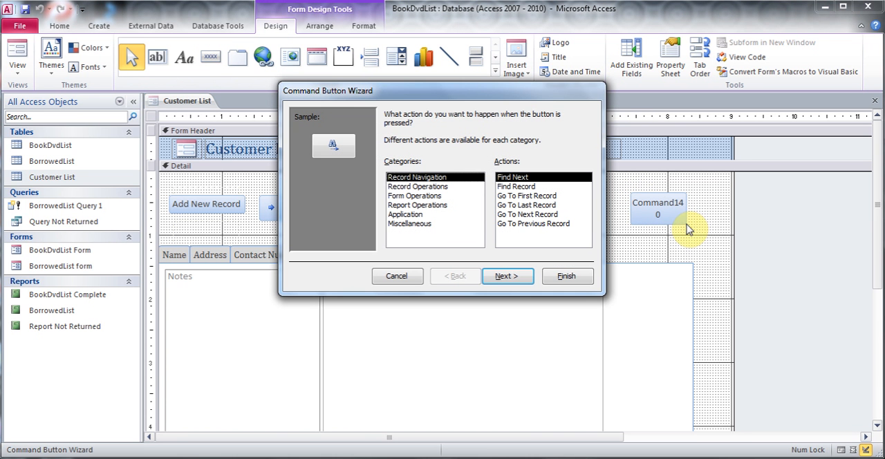
left_click(441, 187)
left_click(518, 205)
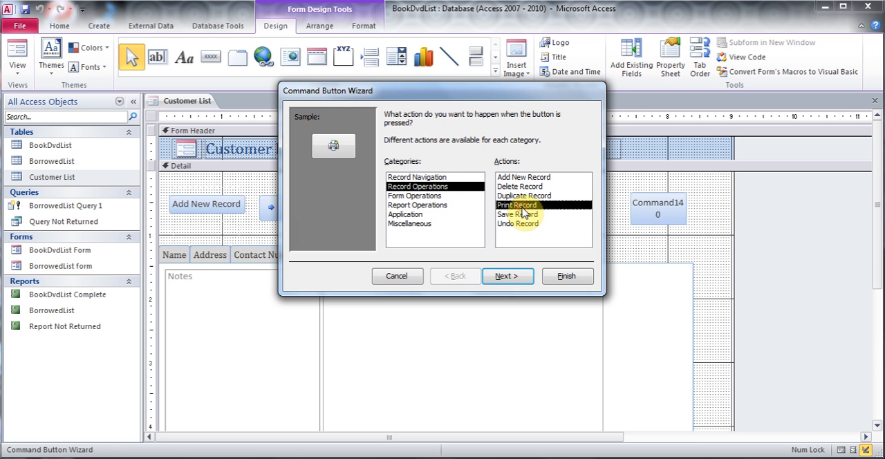
left_click(517, 276)
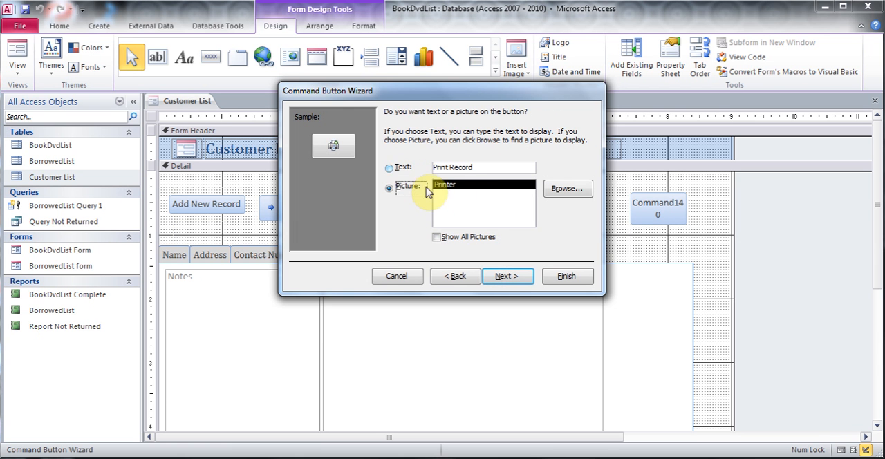
left_click(517, 276)
left_click(566, 276)
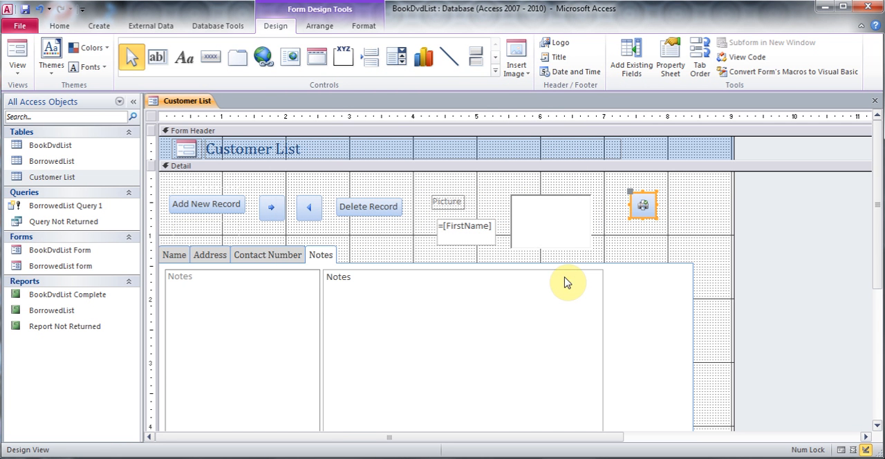
- Test the print button in Form View and dismiss the Print dialog without printing
left_click(17, 55)
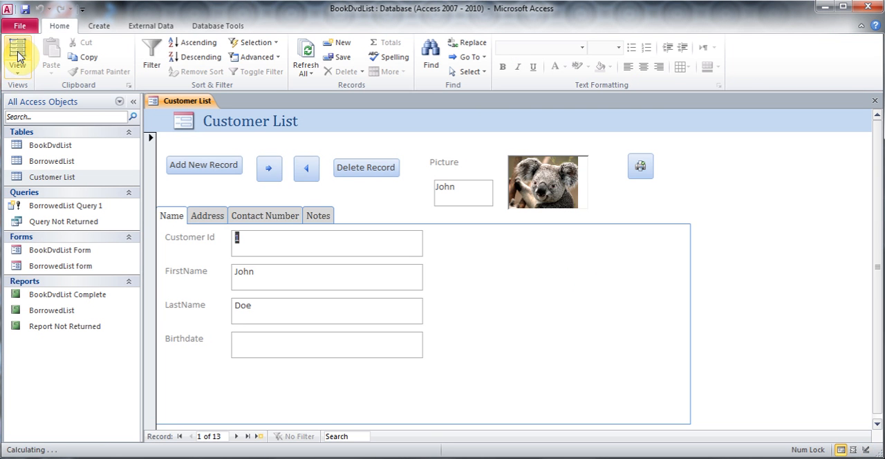
left_click(640, 171)
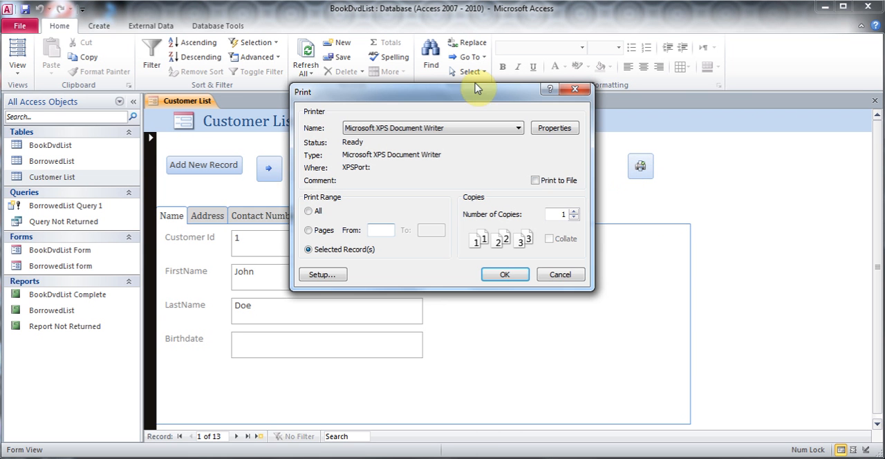
left_click(559, 276)
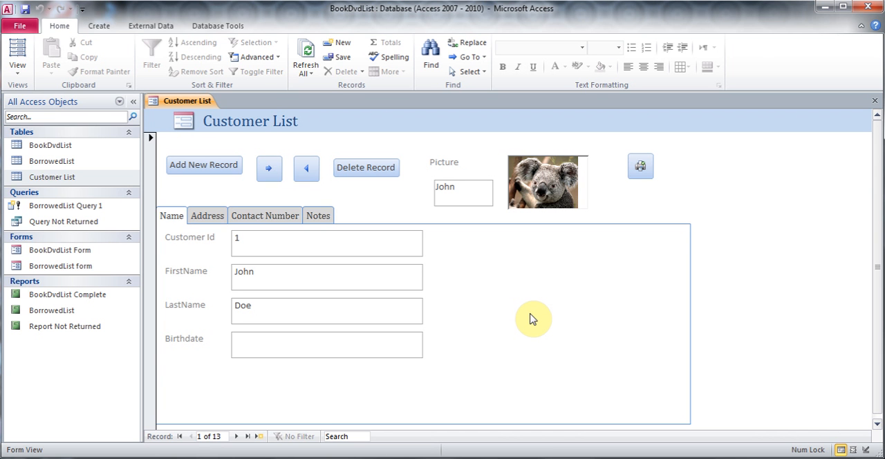
right_click(69, 178)
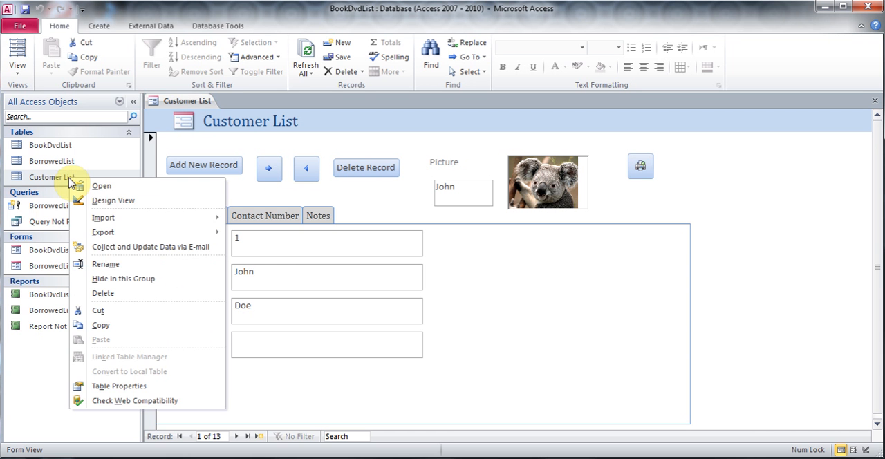
left_click(118, 200)
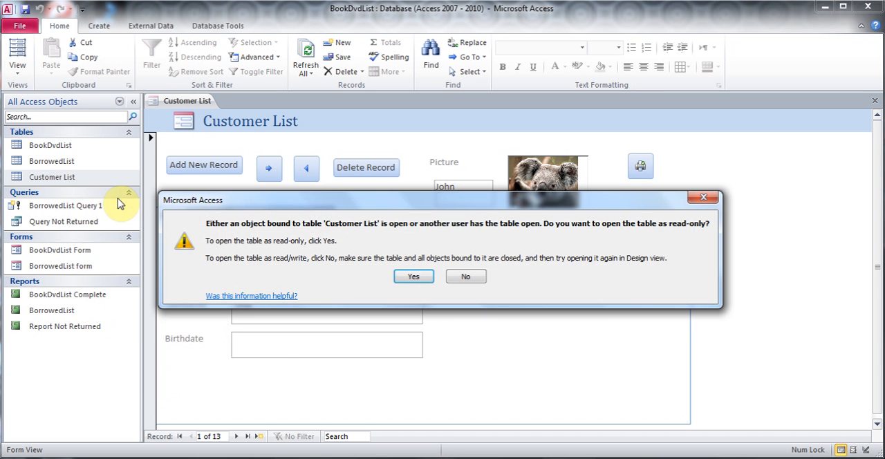
left_click(408, 276)
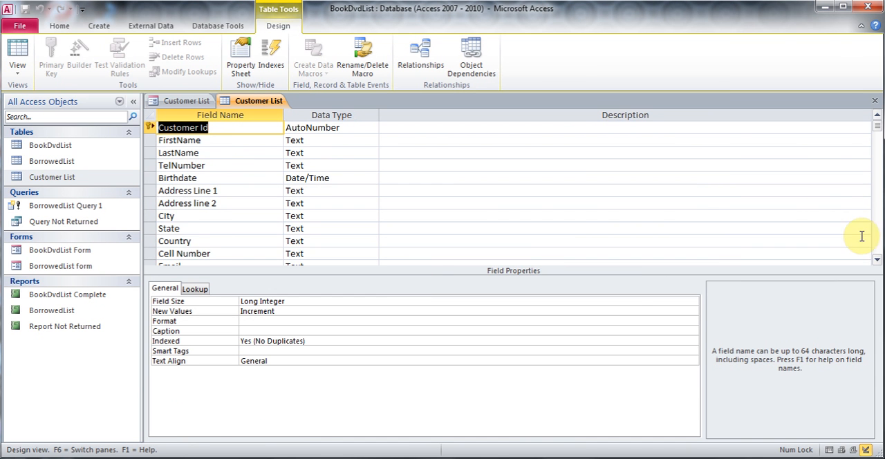
left_click(876, 248)
left_click(200, 166)
key("Tab")
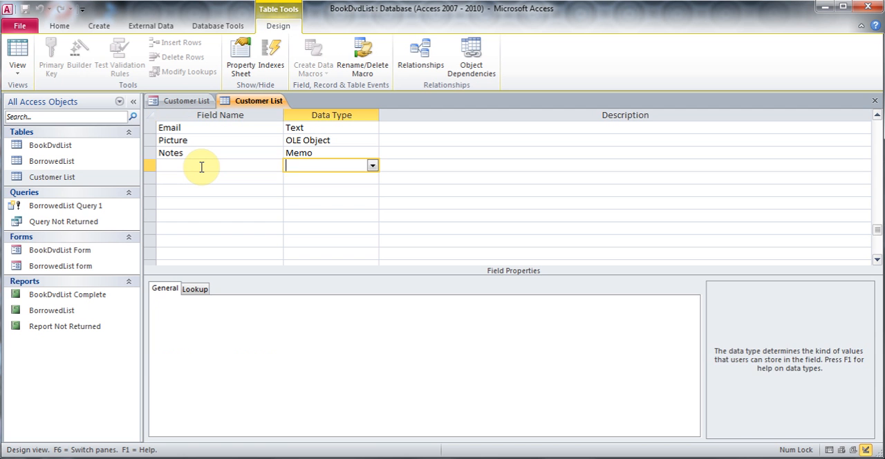
left_click(201, 166)
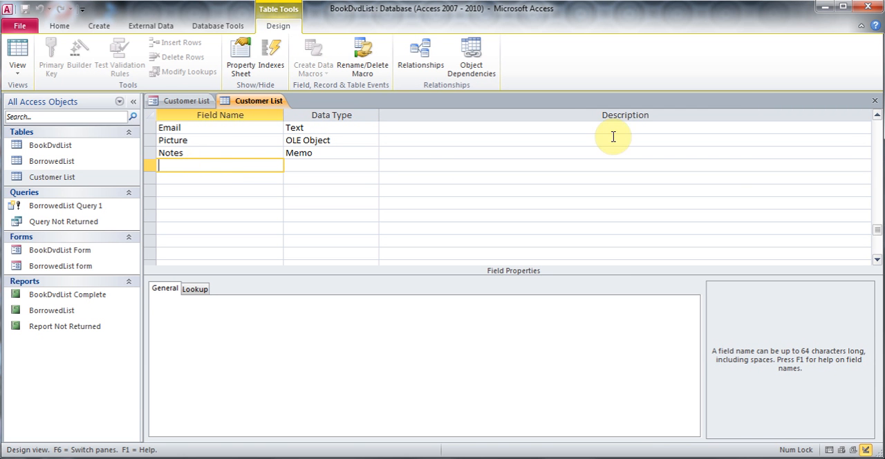
left_click(875, 101)
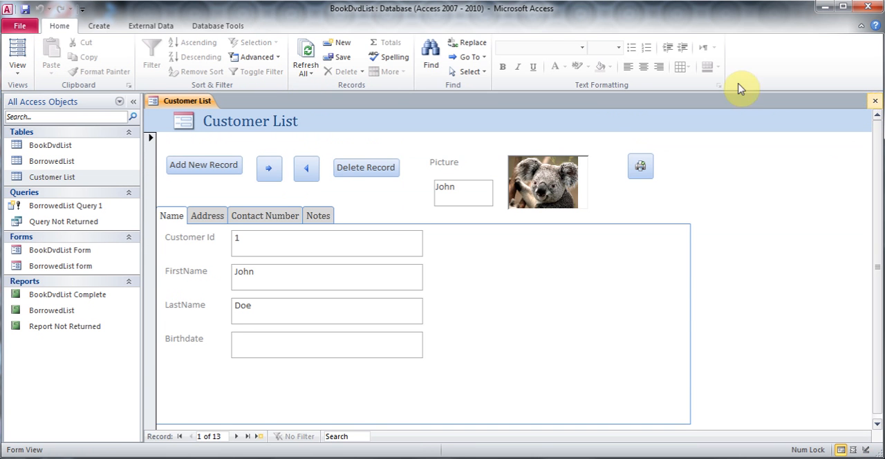
- Save the form under the name Customer List and close it
left_click(25, 9)
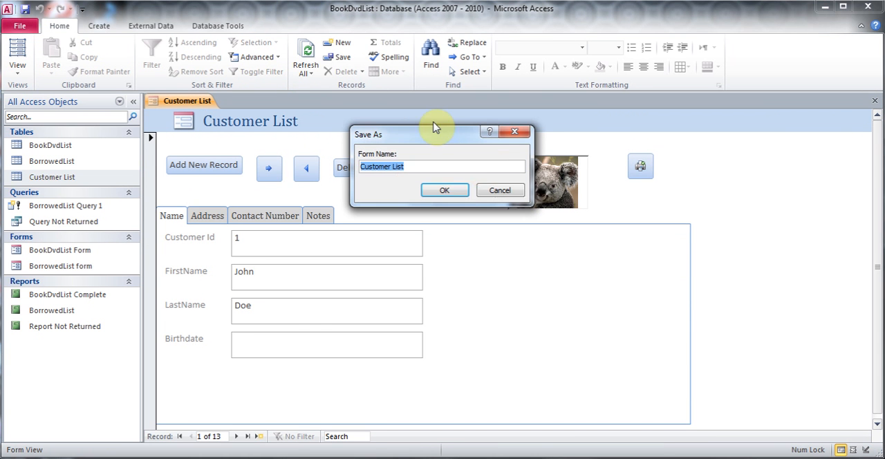
left_click(455, 190)
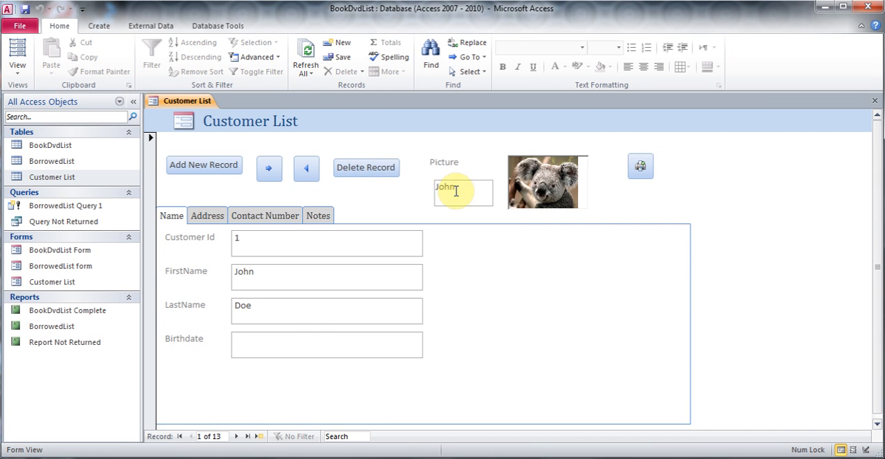
left_click(875, 101)
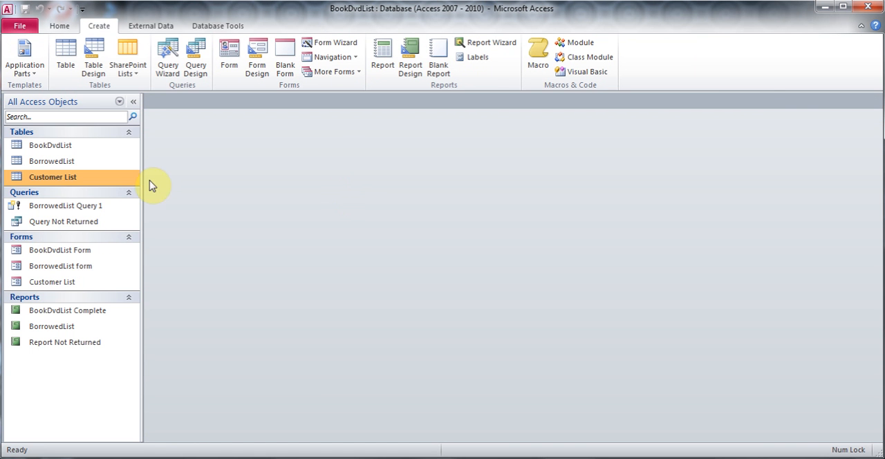
- In the Customer List table's design, add a Text field named Sex after Notes, then save and close the table
right_click(73, 176)
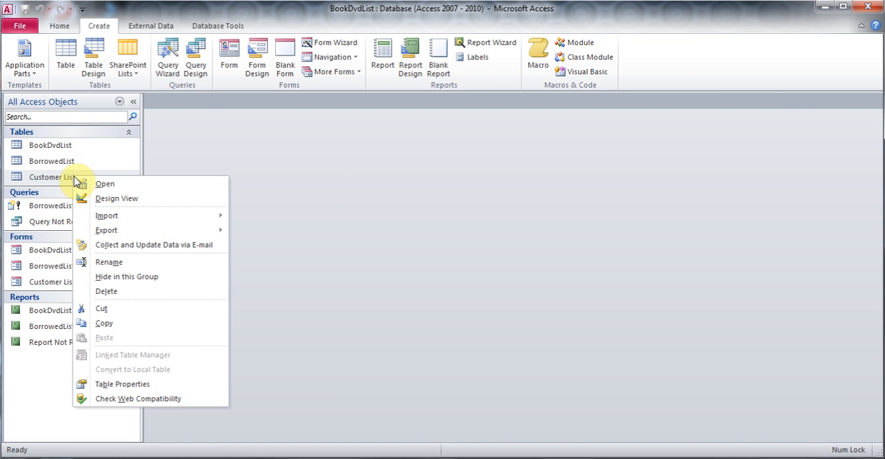
left_click(121, 197)
left_click(874, 232)
left_click(240, 168)
type("Sex")
key("Tab")
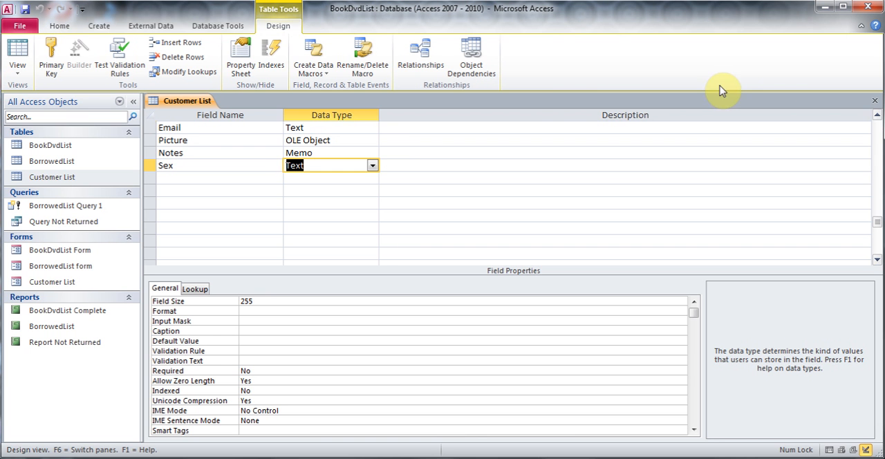
left_click(875, 102)
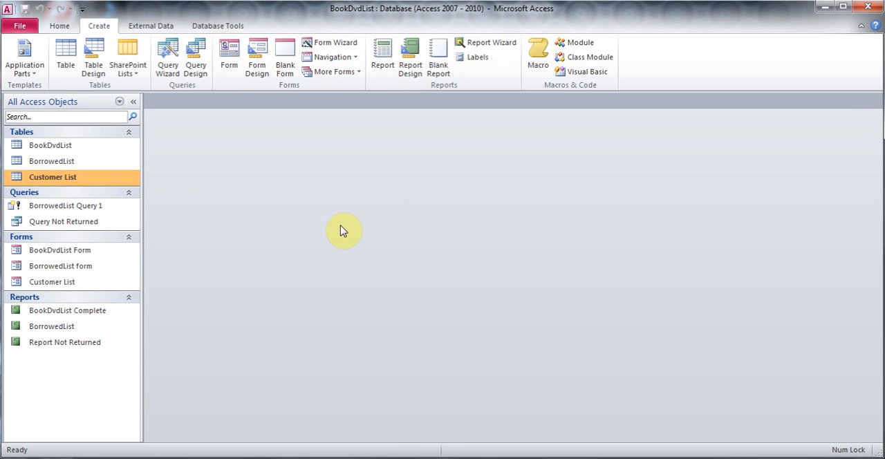
- In the Customer List form's Design View, draw an option group beside the Name page's fields, with option labels Male and Female
right_click(64, 281)
left_click(118, 316)
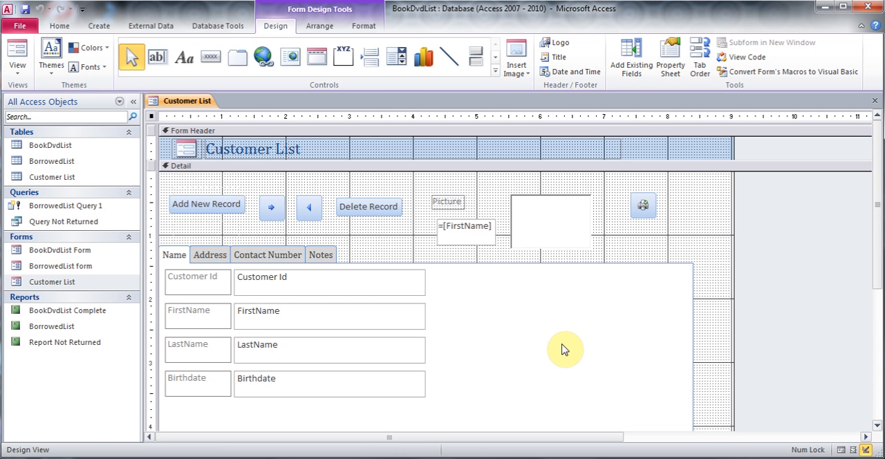
left_click(345, 60)
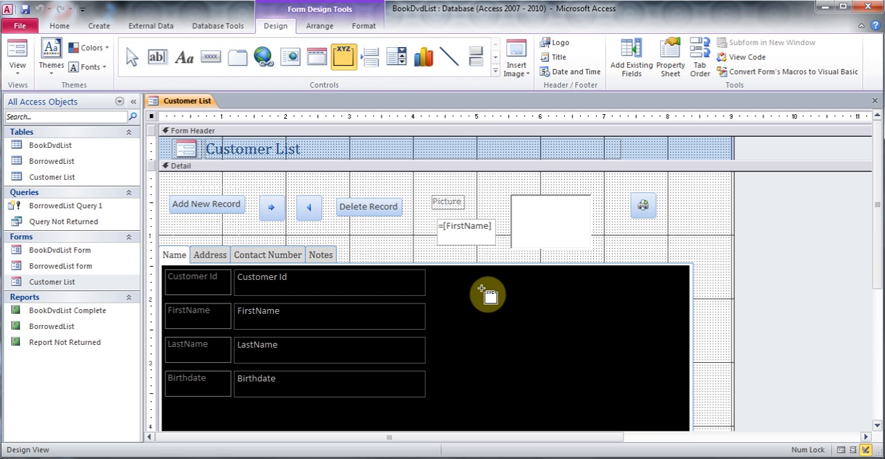
left_click_drag(482, 295, 569, 351)
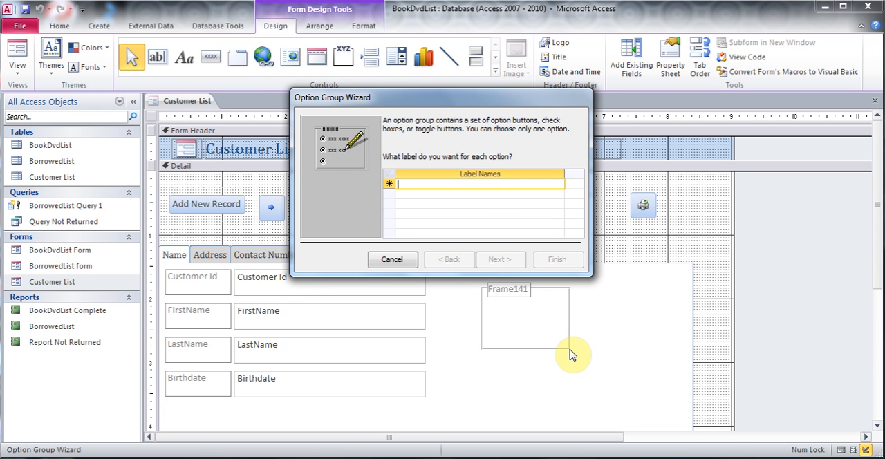
type("Male")
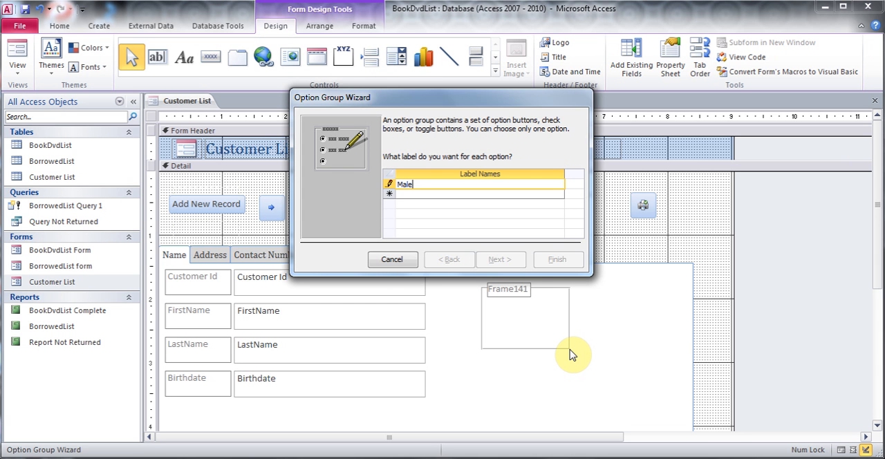
key("Tab")
type("Female")
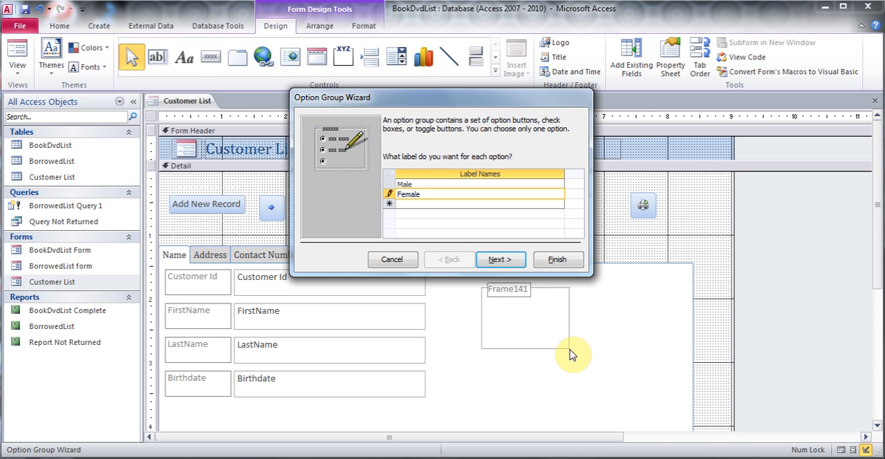
left_click(512, 267)
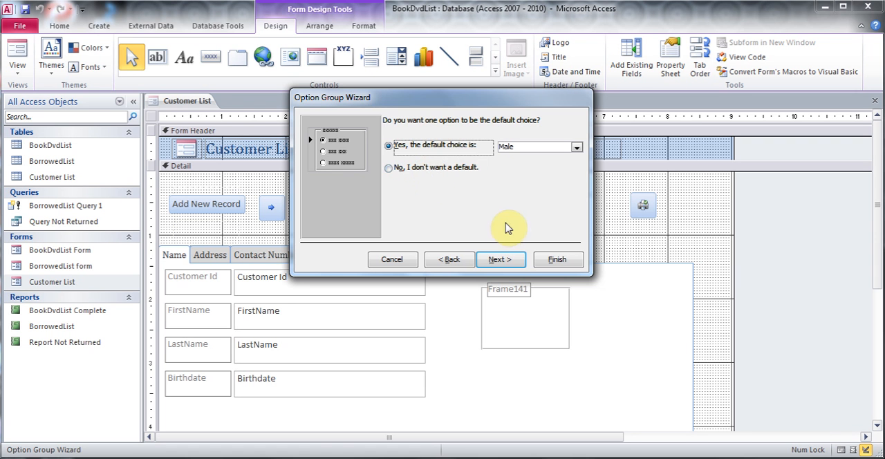
- Keep Male as the default choice with values 1 and 2, and store the option group's value in the Sex field
left_click(503, 261)
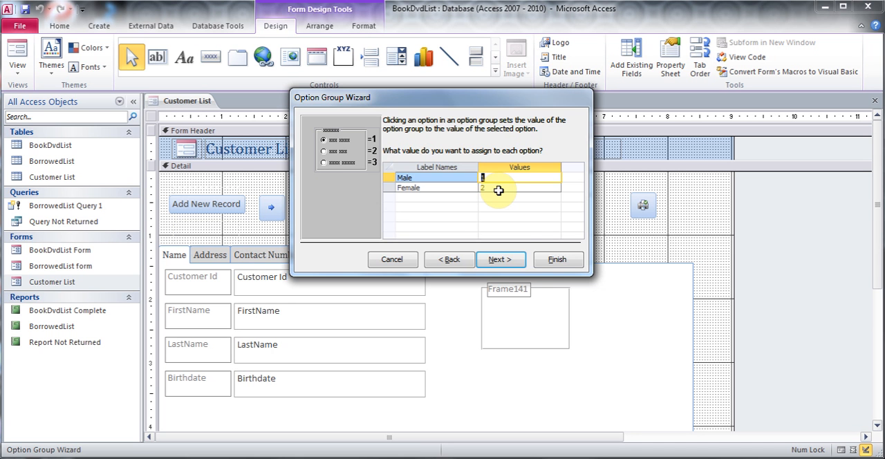
left_click(517, 262)
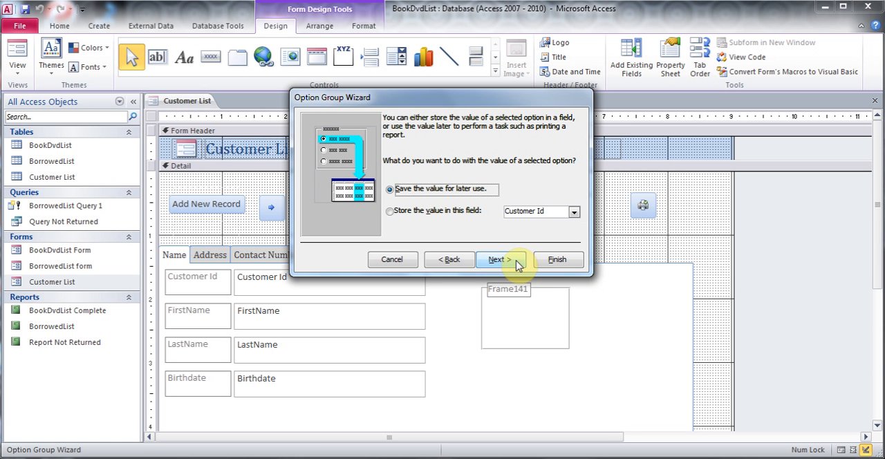
left_click(391, 211)
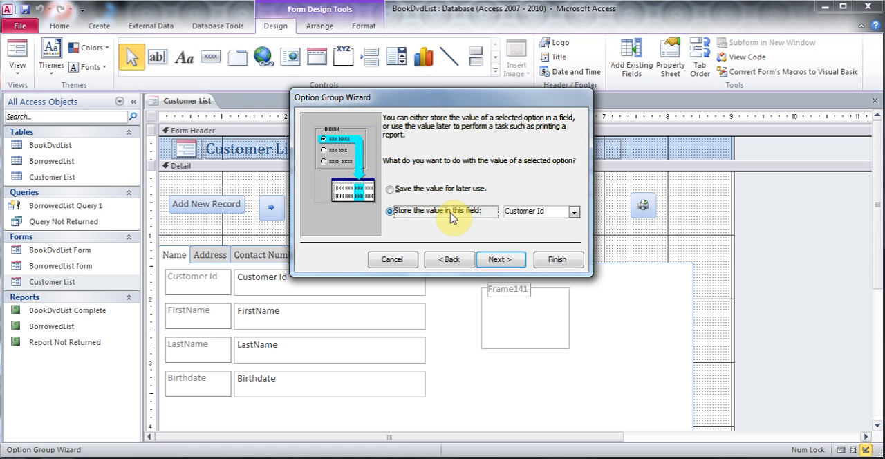
left_click(575, 212)
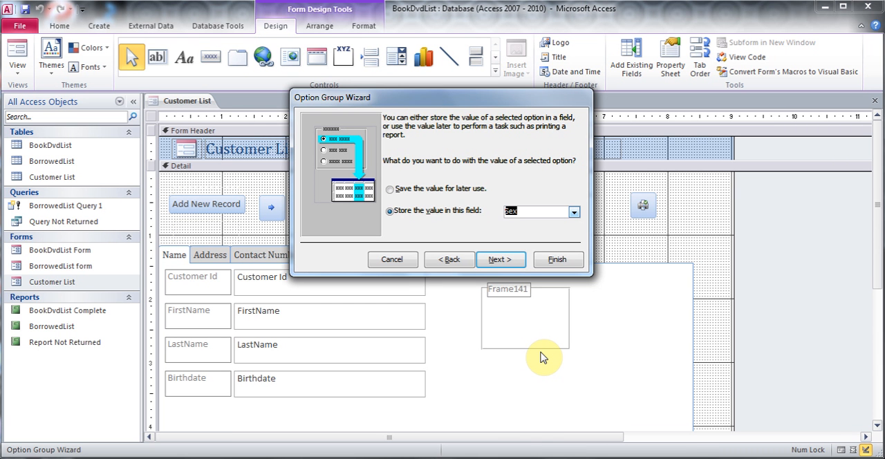
left_click(501, 261)
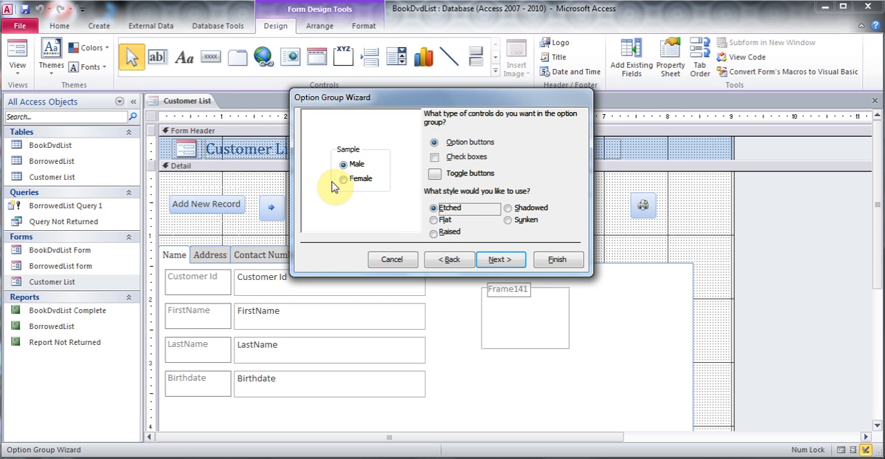
- Compare the control types and styles, choose option buttons with the Shadowed style, and finish the option group
left_click(435, 157)
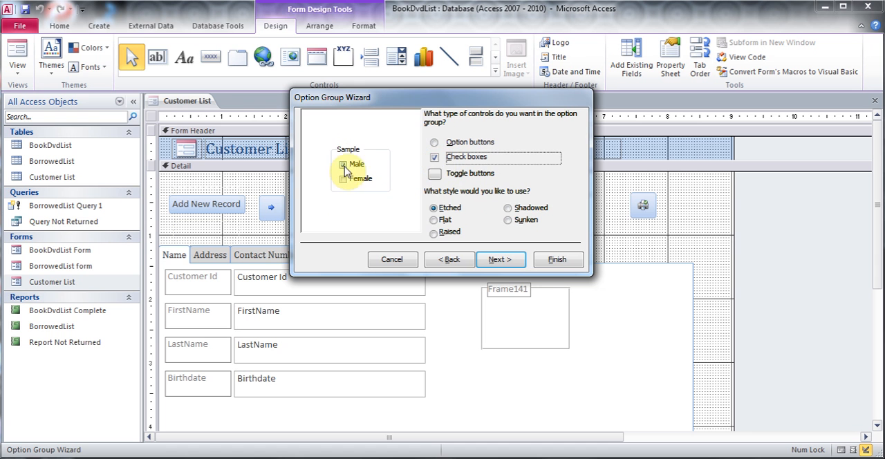
left_click(434, 173)
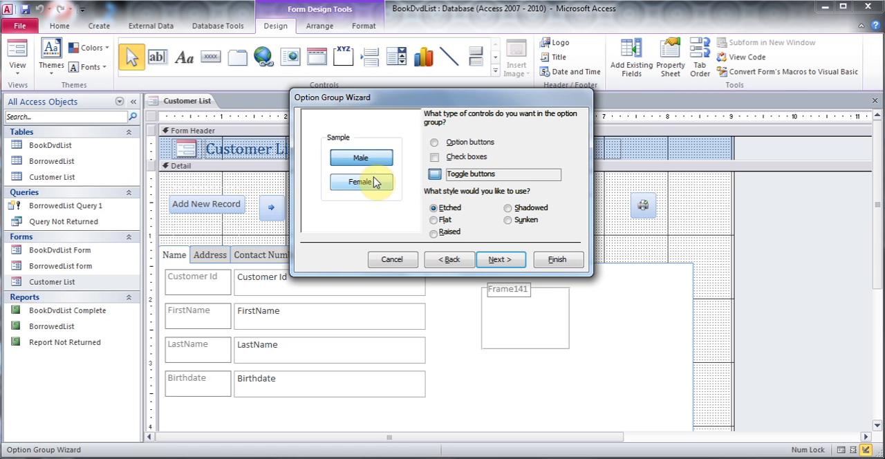
left_click(434, 142)
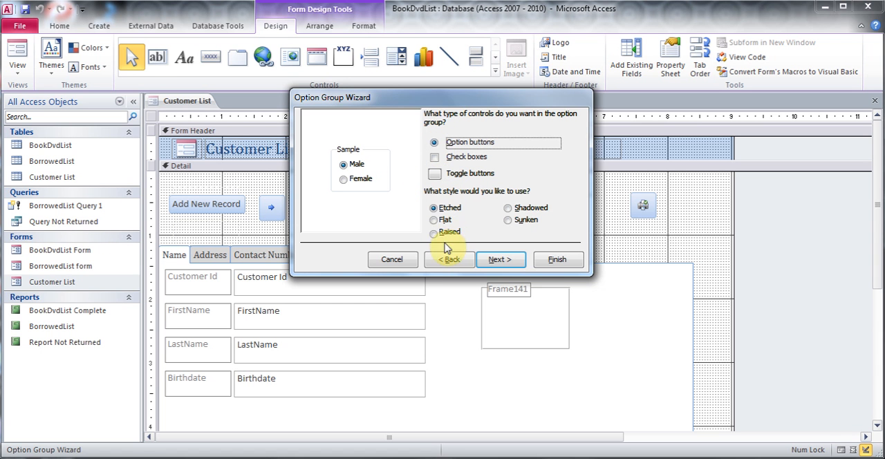
left_click(433, 220)
left_click(508, 208)
left_click(508, 221)
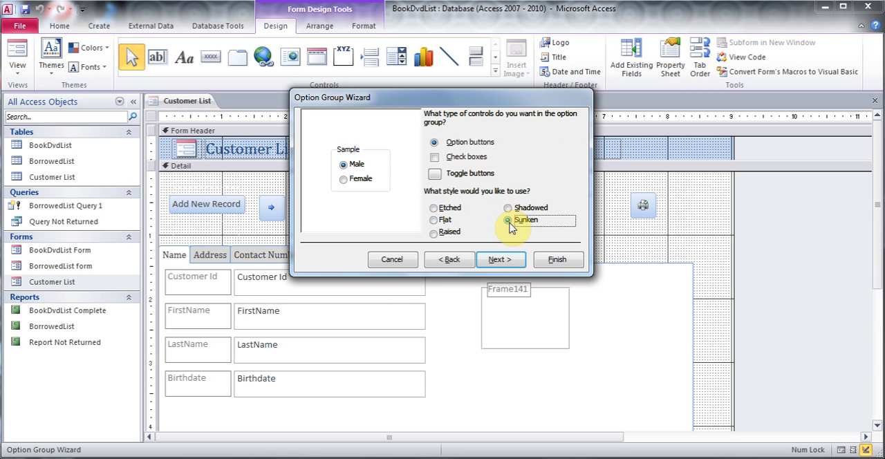
left_click(508, 209)
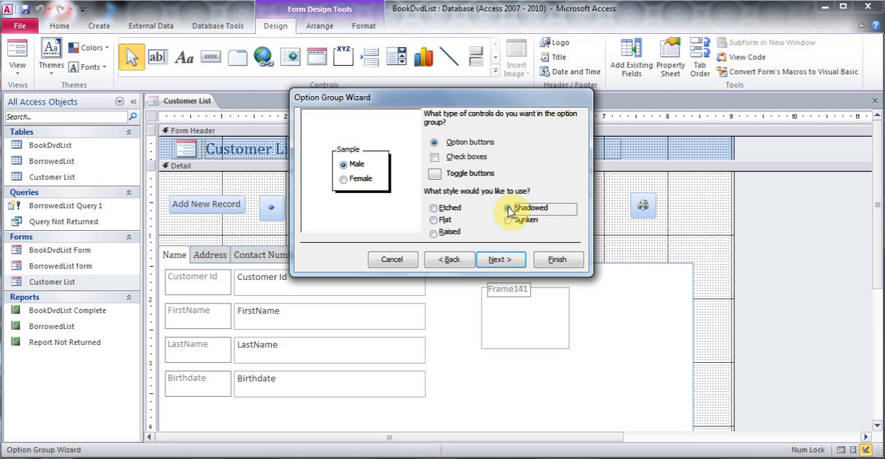
left_click(502, 261)
left_click(556, 261)
left_click(562, 308)
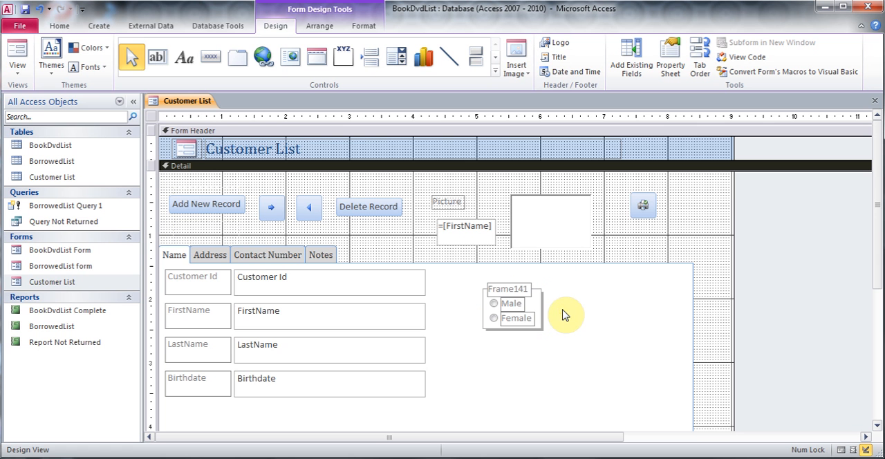
- Set the caption of the option group's label to Sex and show the form in Form View
left_click(512, 292)
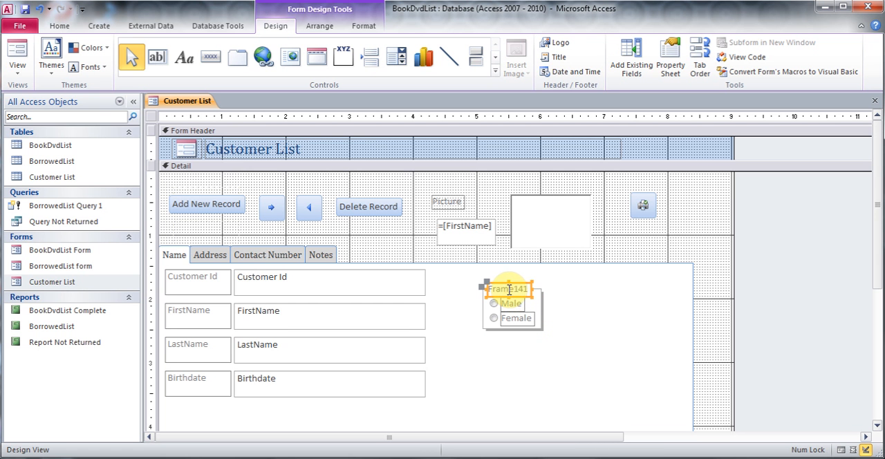
right_click(507, 290)
left_click(561, 450)
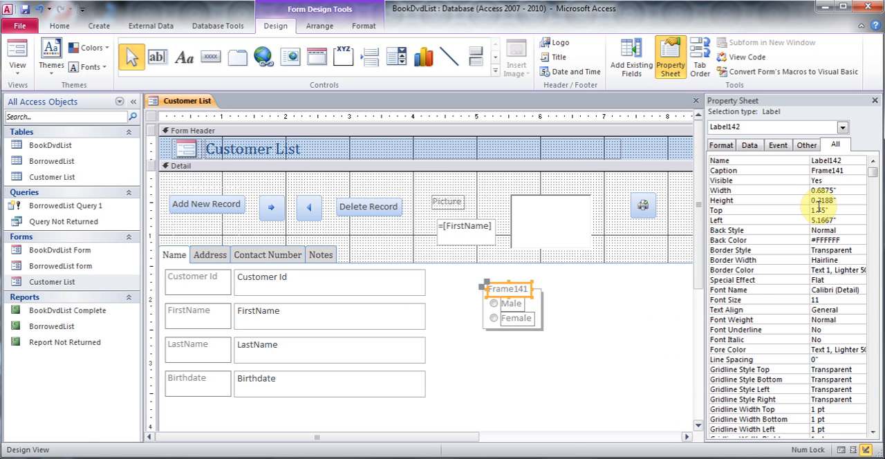
left_click(775, 171)
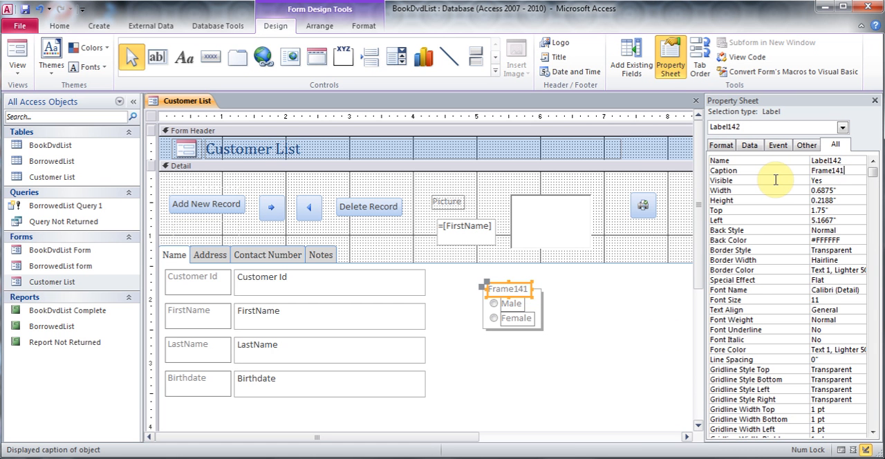
type("Sex")
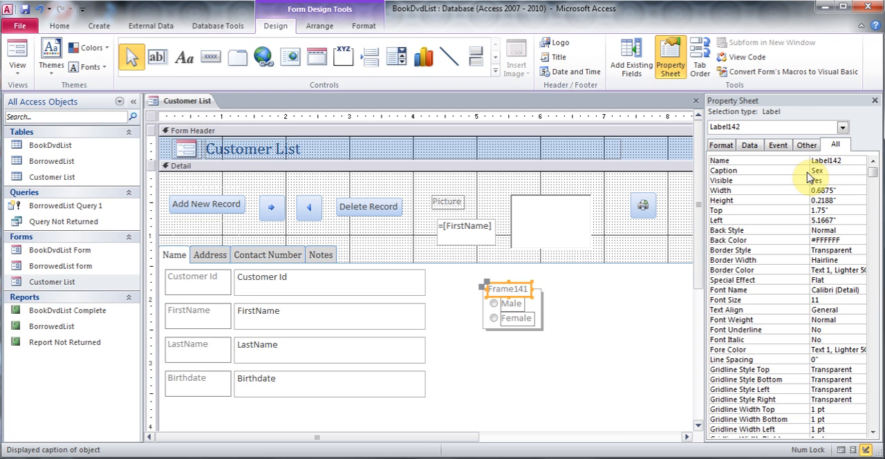
left_click(875, 100)
left_click(650, 308)
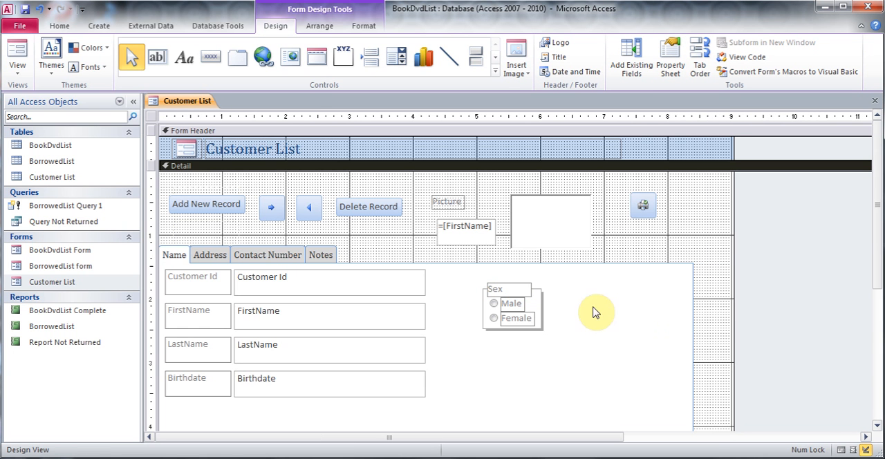
left_click(17, 55)
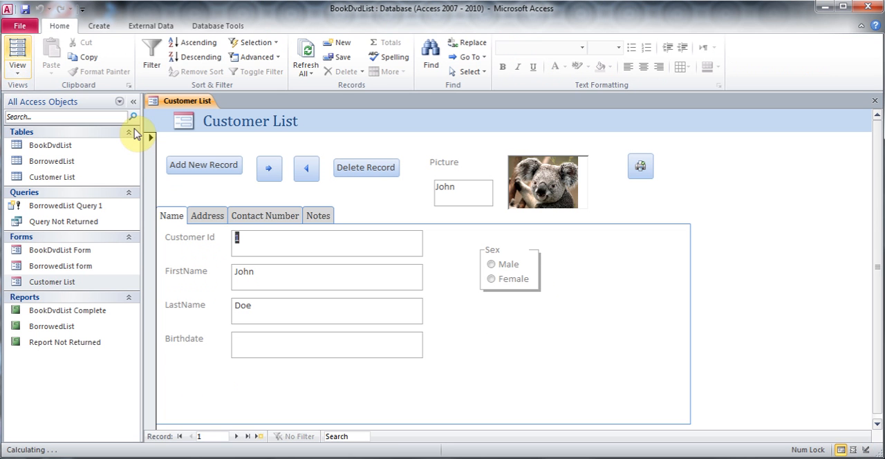
- Set Sex in the Customer List form to Male for records 1, 4 and 6, and to Female for records 2 and 5
left_click(493, 266)
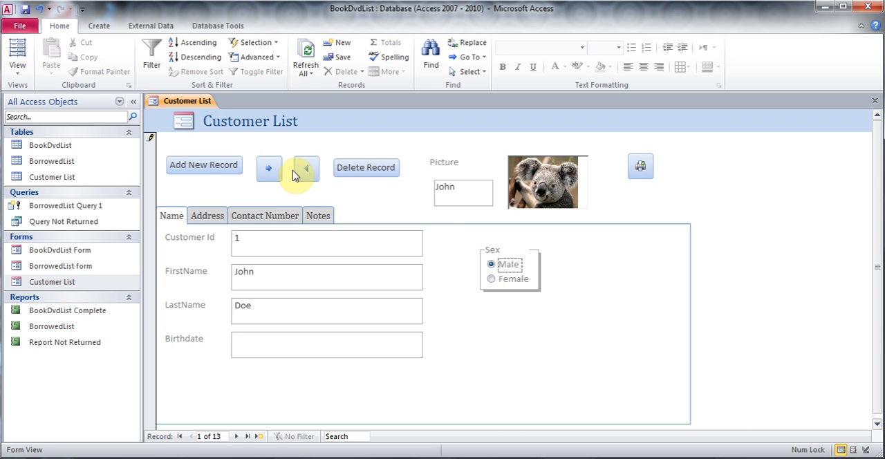
left_click(268, 168)
left_click(491, 279)
left_click(267, 168)
left_click(267, 169)
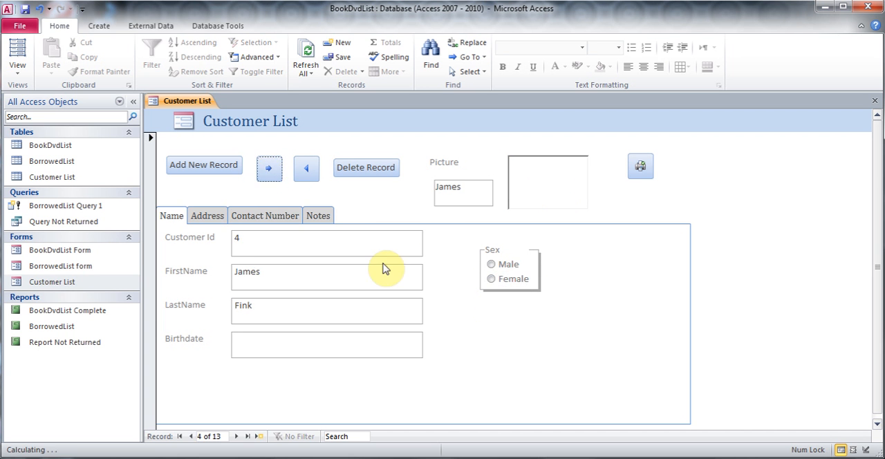
left_click(492, 265)
left_click(269, 168)
left_click(491, 279)
left_click(266, 168)
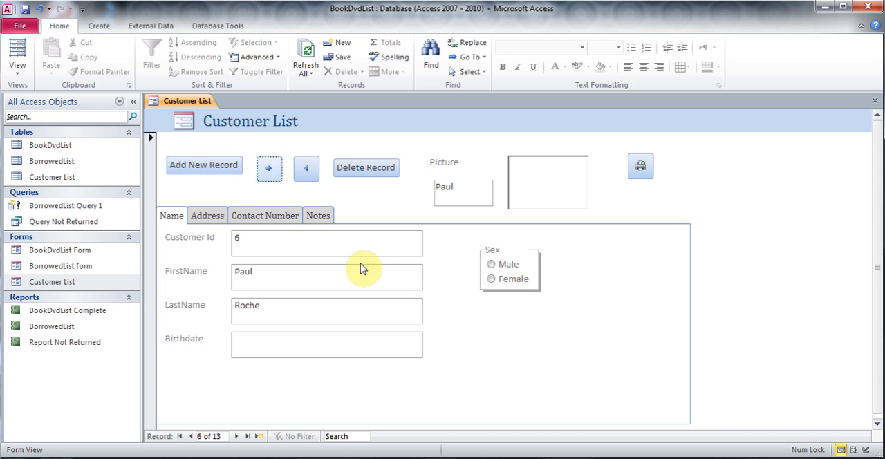
left_click(492, 264)
left_click(268, 169)
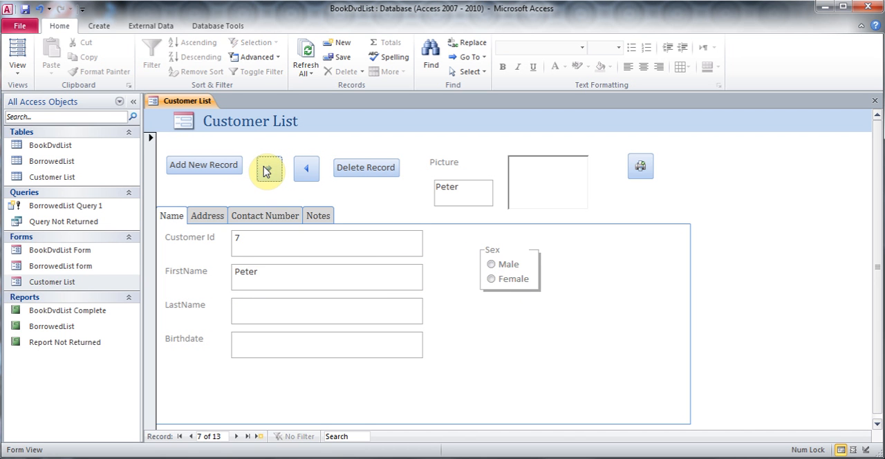
- Check the stored Sex values in the Customer List table, and close the table and the form, saving the form's changes
double_click(55, 178)
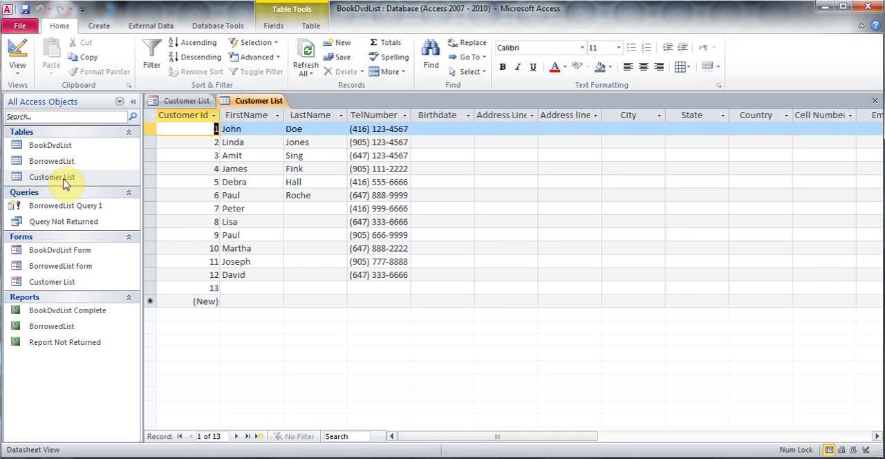
left_click_drag(575, 437, 688, 436)
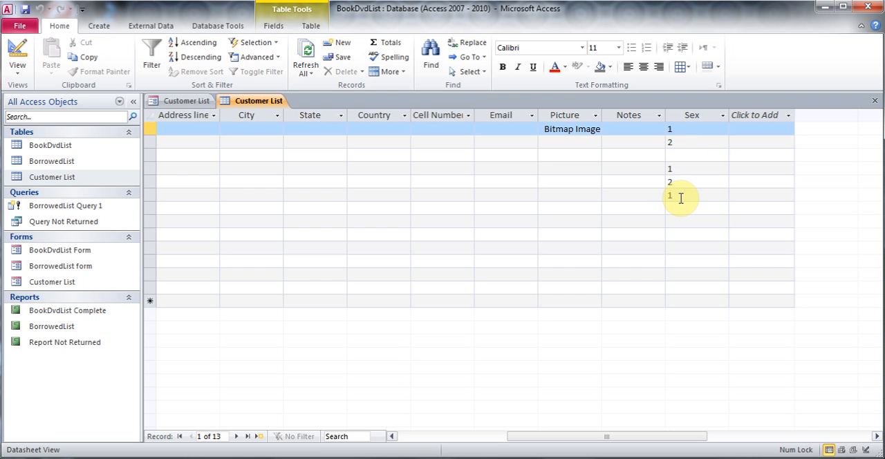
left_click(875, 101)
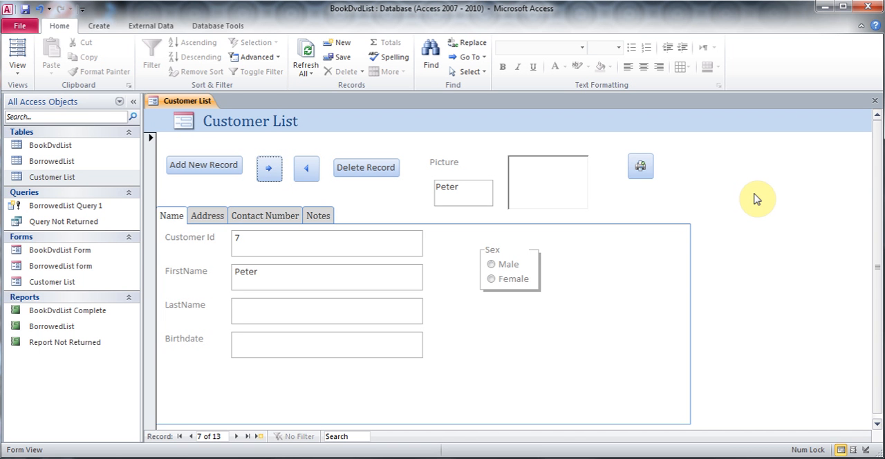
left_click(876, 104)
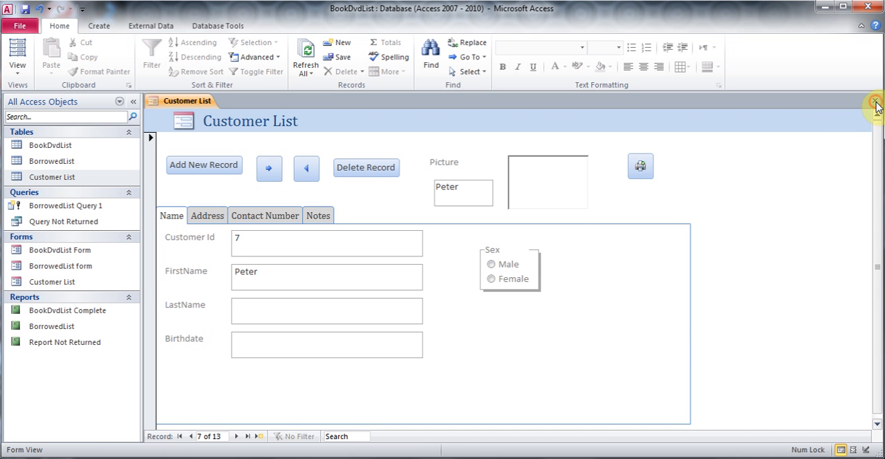
left_click(397, 275)
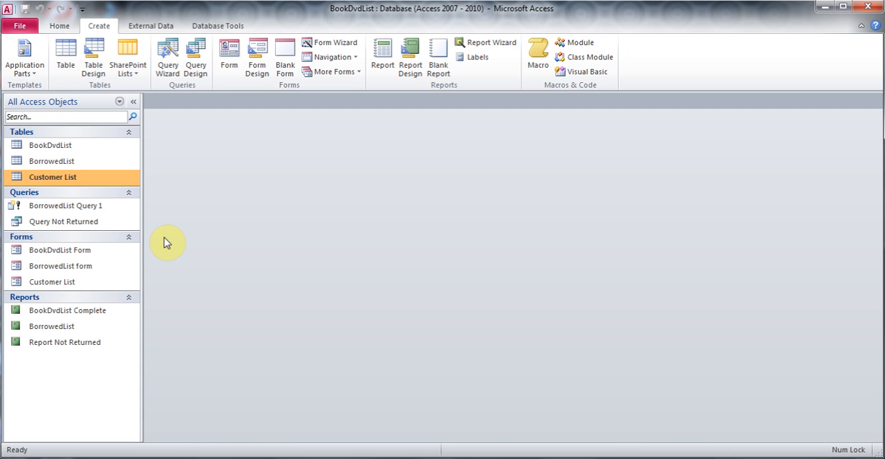
- Open Query Not Returned in Design View, and run it to review its records before returning to the design
left_click(83, 223)
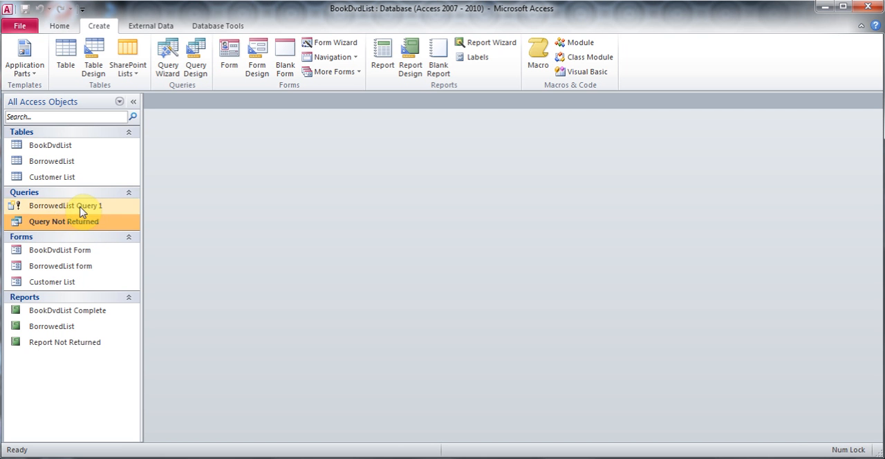
right_click(84, 223)
left_click(135, 243)
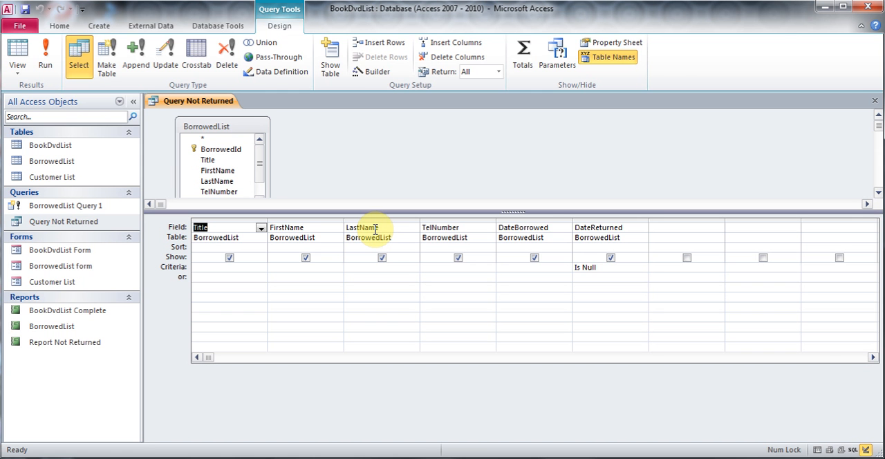
left_click(47, 58)
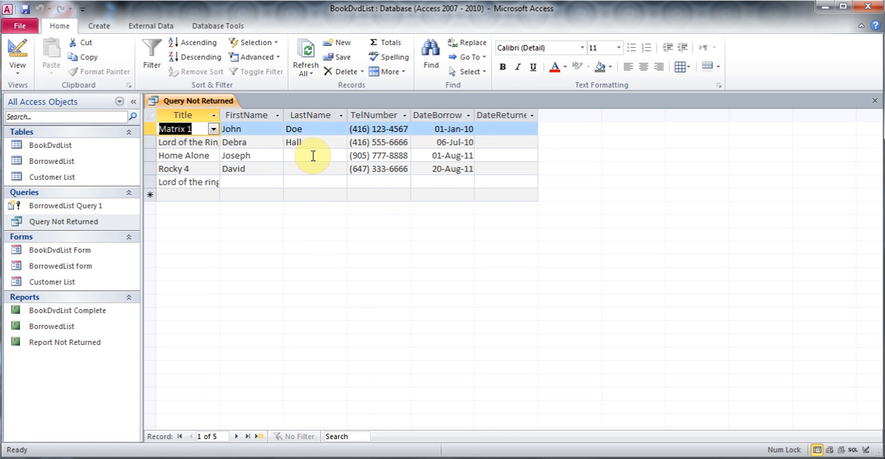
left_click(18, 69)
left_click(56, 214)
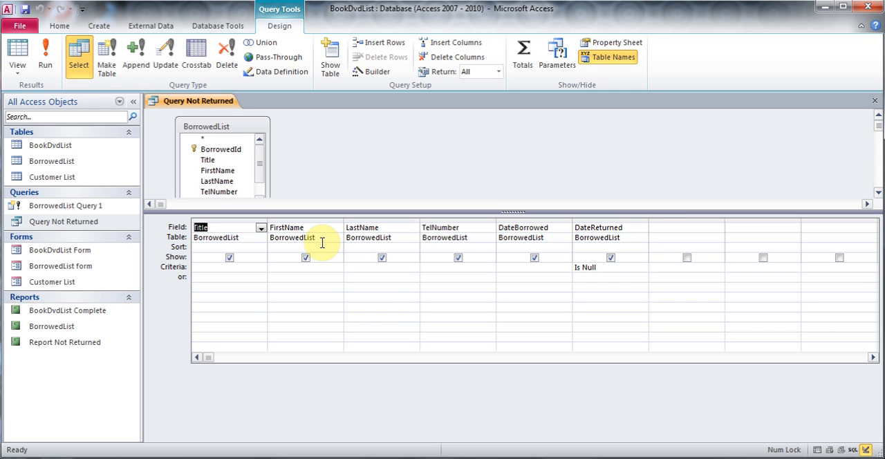
- Add a calculated field to the query's first empty column with the expression Name: [FirstName] & [LastName]
left_click(691, 230)
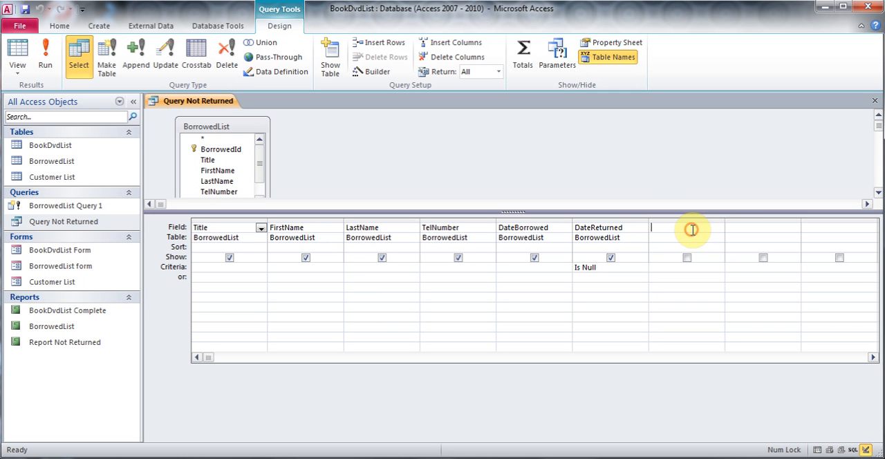
type("Name:")
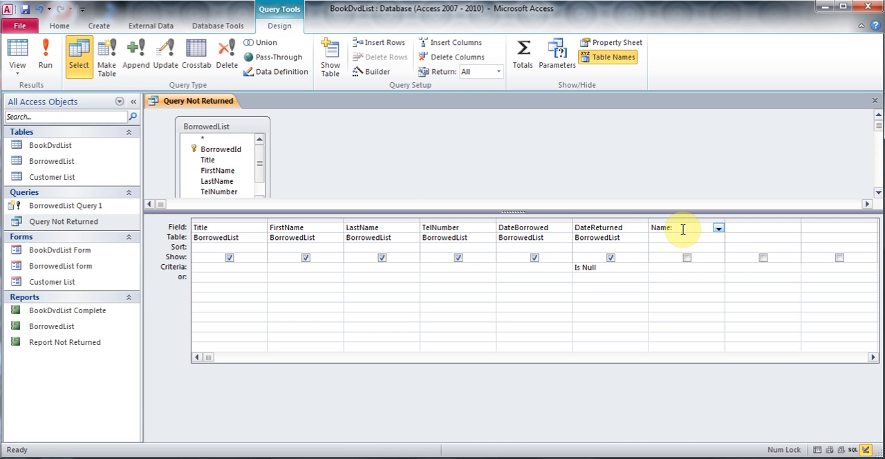
right_click(683, 230)
left_click(725, 332)
left_click(349, 131)
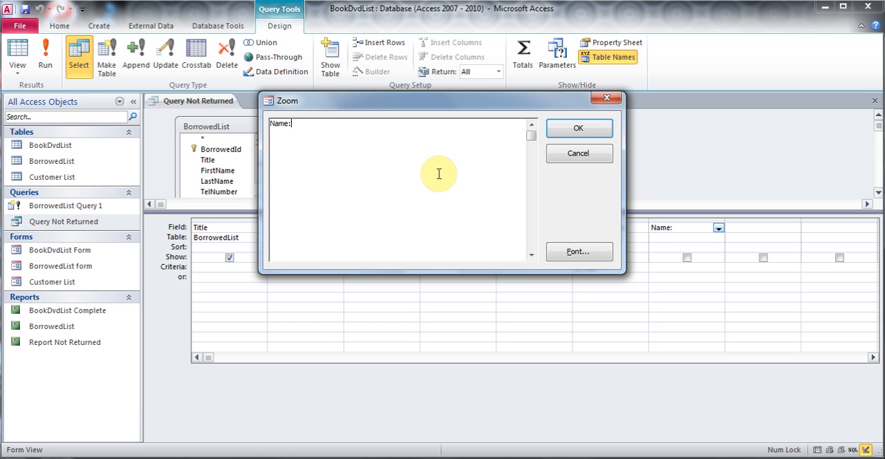
type("[FirstName] & [LastName")
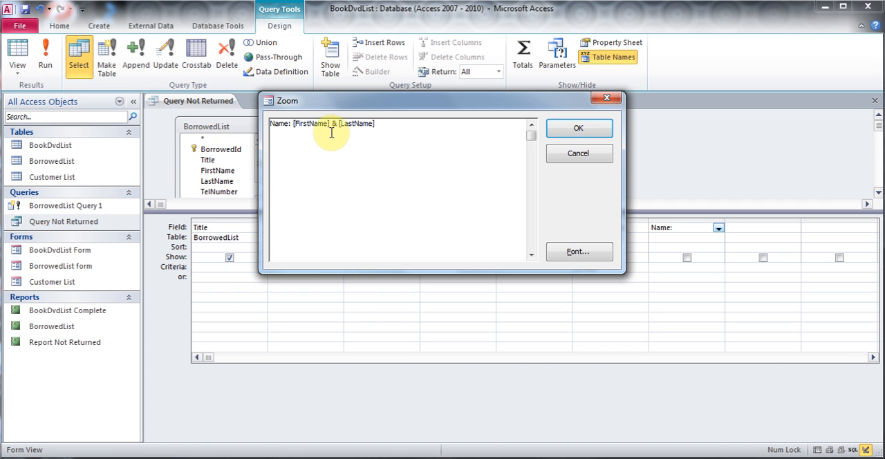
left_click(566, 132)
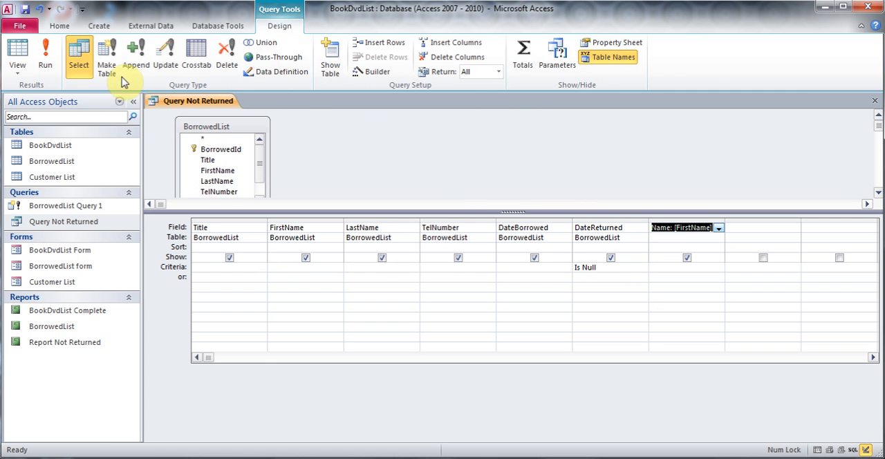
- Run the query to examine the combined names in the Name column, and return to Design View
left_click(50, 60)
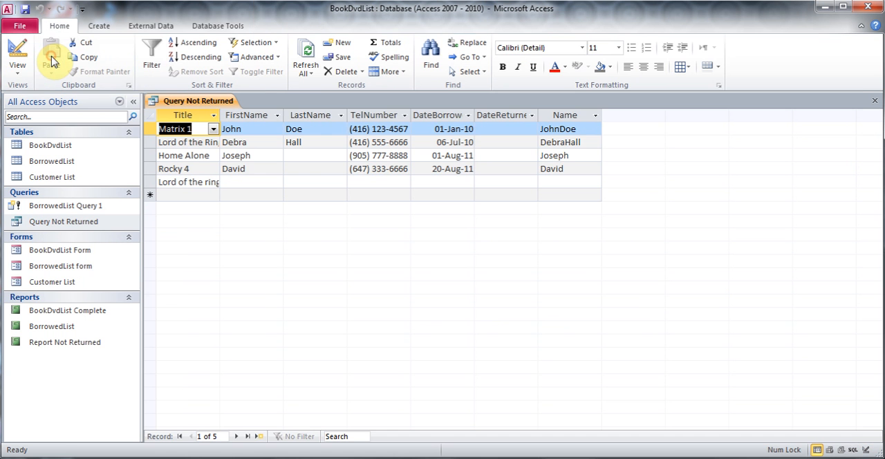
left_click(566, 141)
left_click(559, 129)
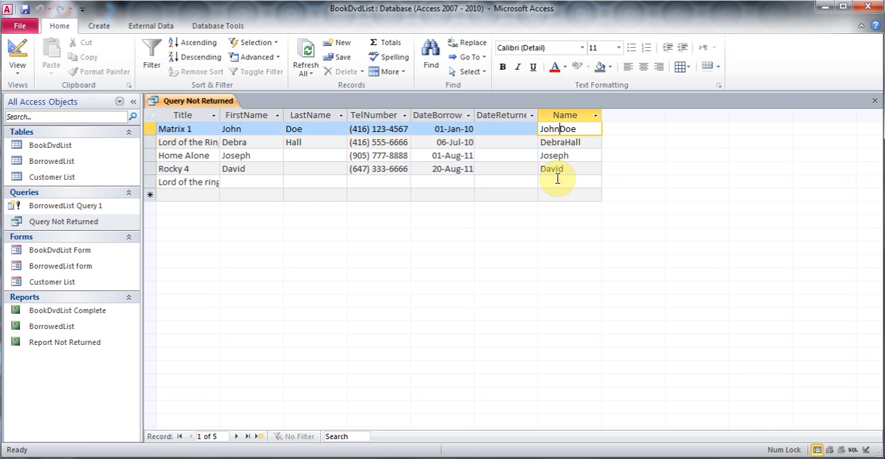
left_click(18, 66)
left_click(61, 211)
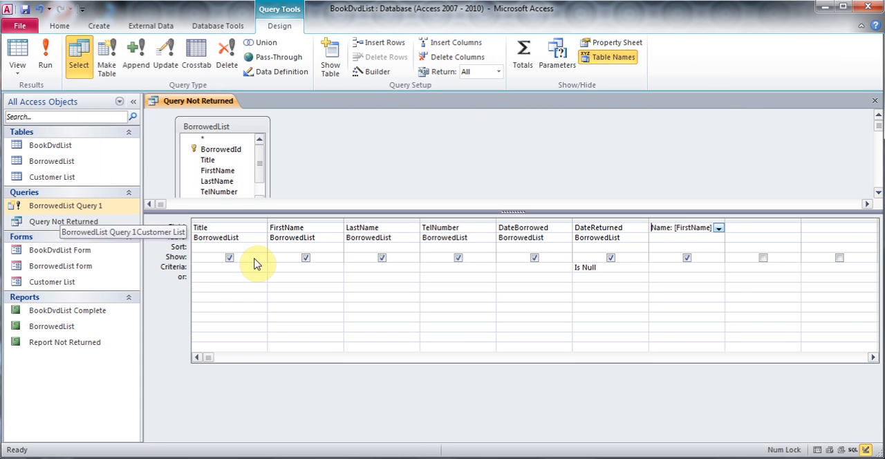
- Insert a space between the two names by changing the calculated field to Name: [FirstName] & " " & [LastName]
right_click(667, 229)
left_click(713, 337)
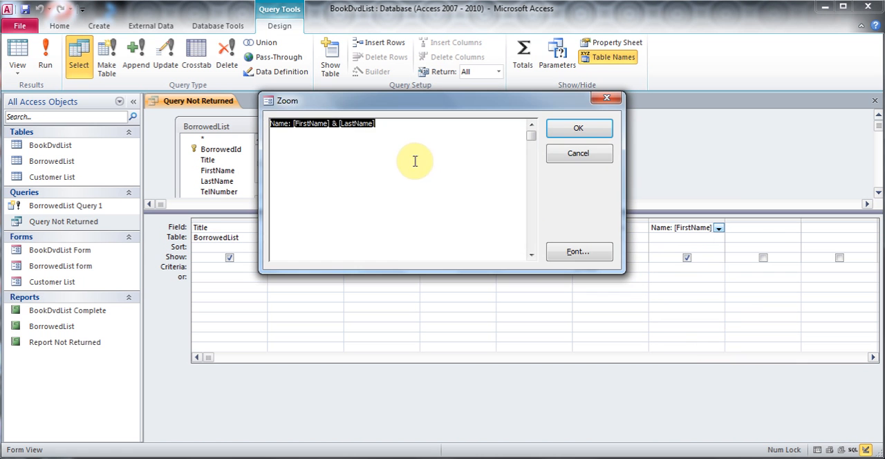
left_click(337, 124)
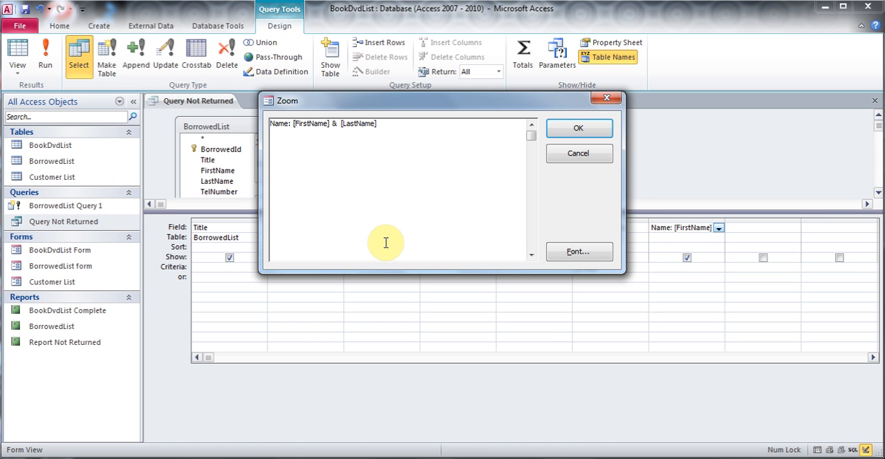
type("\" \" &")
left_click(576, 130)
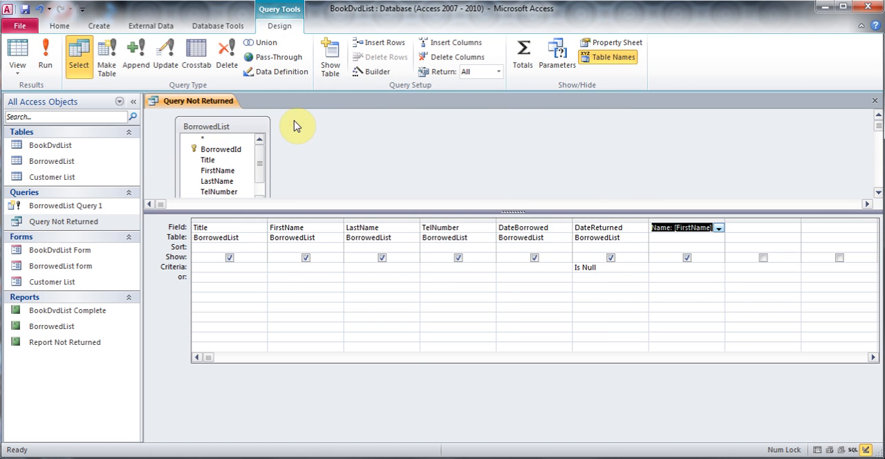
- Run the query to check the spacing in the Name column, and go back to Design View
left_click(45, 57)
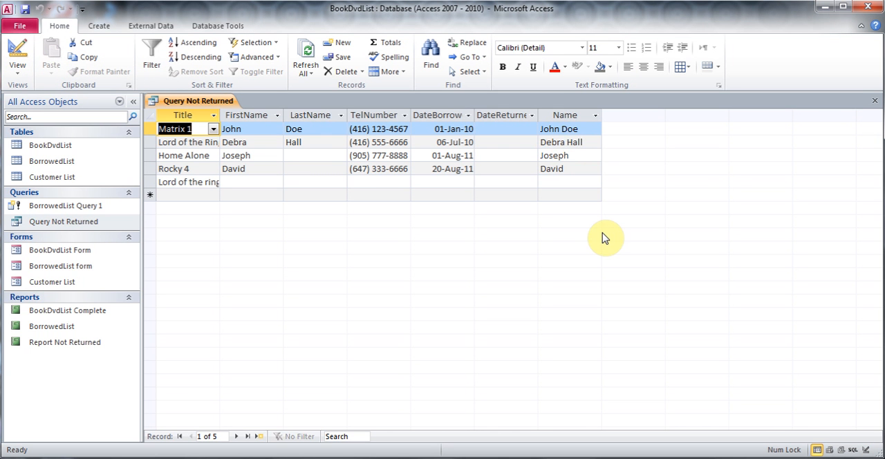
left_click(21, 69)
left_click(59, 210)
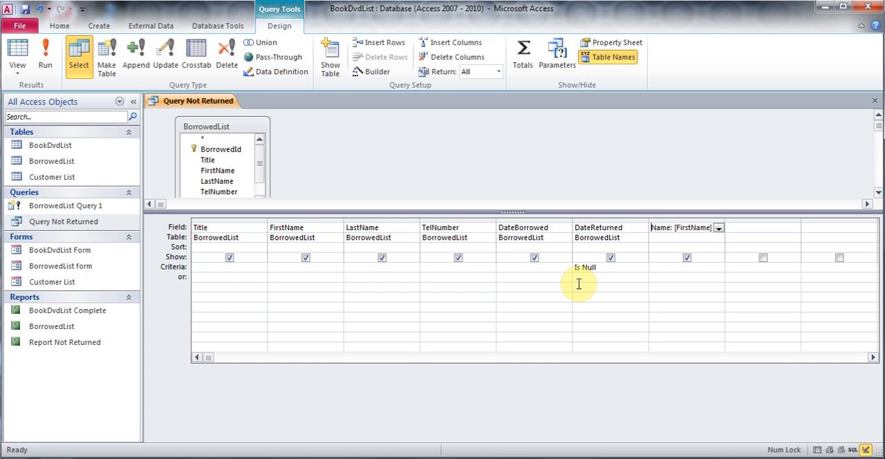
- View the Name field's expression in the Expression Builder, and close it without making changes
right_click(673, 229)
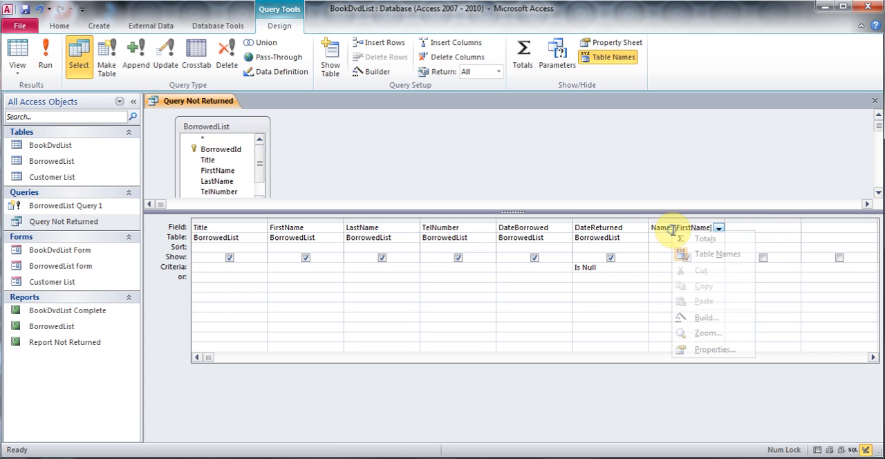
left_click(711, 318)
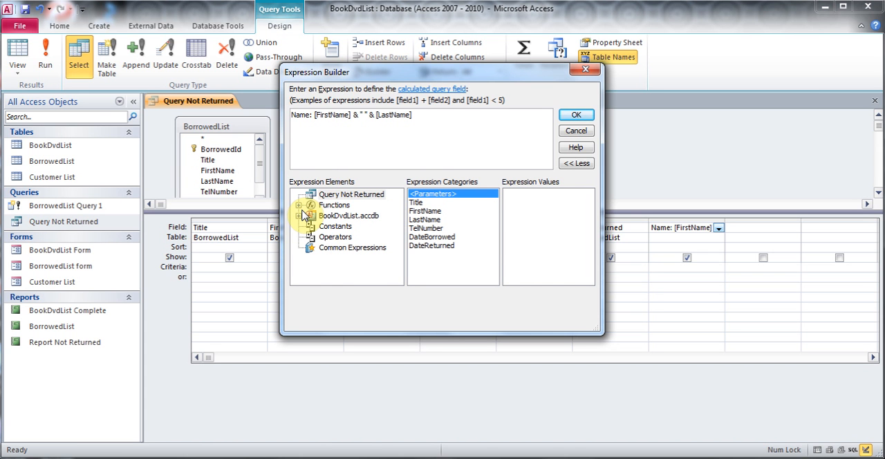
left_click(574, 131)
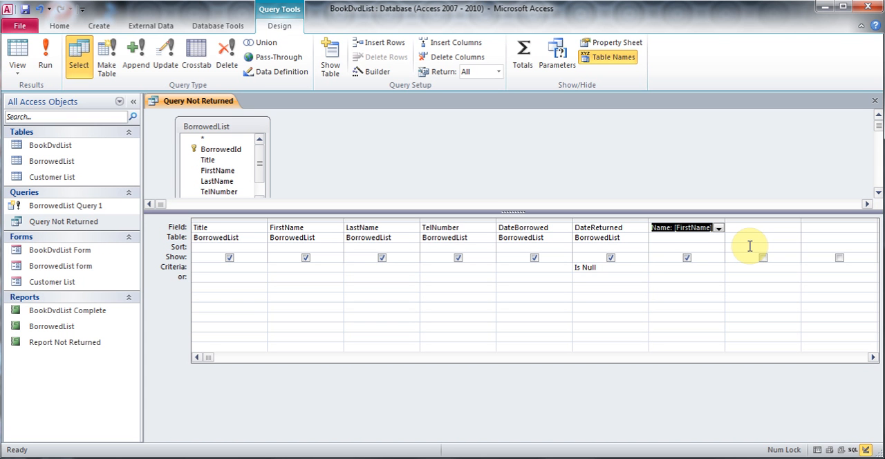
- Open the BorrowedList table in Design View and add an Expense field with the Number data type below Type
left_click(70, 164)
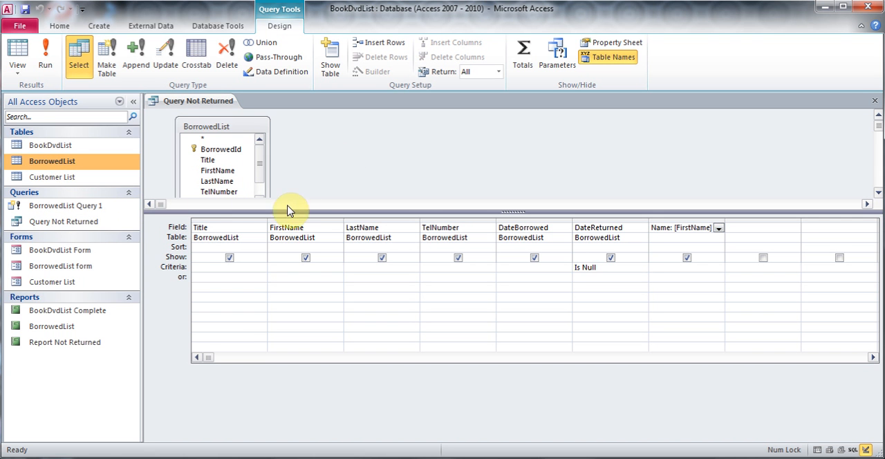
right_click(60, 160)
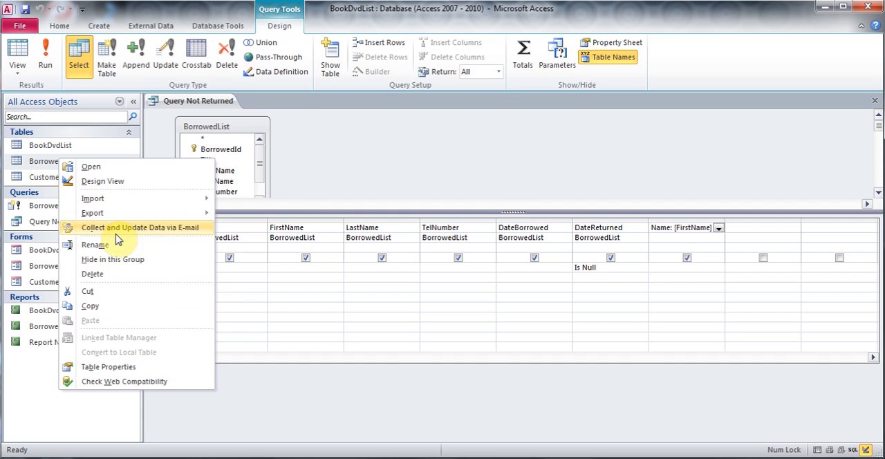
left_click(114, 187)
left_click(206, 228)
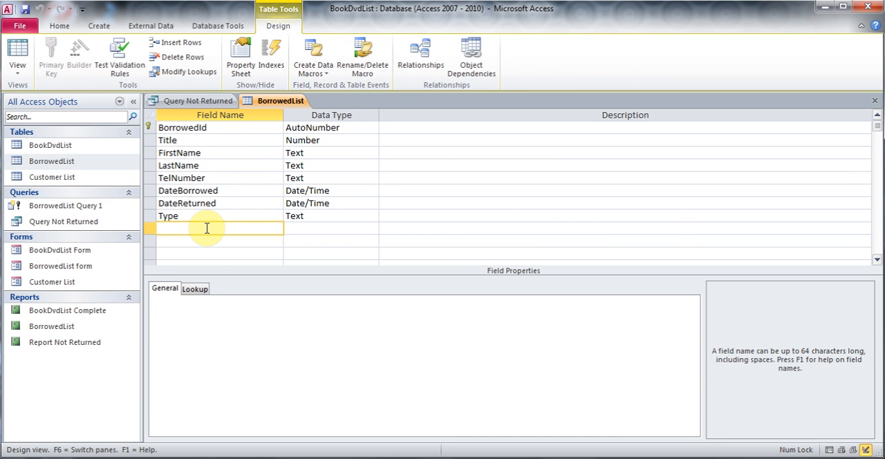
type("Expense")
key("Tab")
type("n")
key("Tab")
- Add an Income field with the Number data type below Expense
key("Tab")
type("Income")
key("Tab")
type("n")
key("Tab")
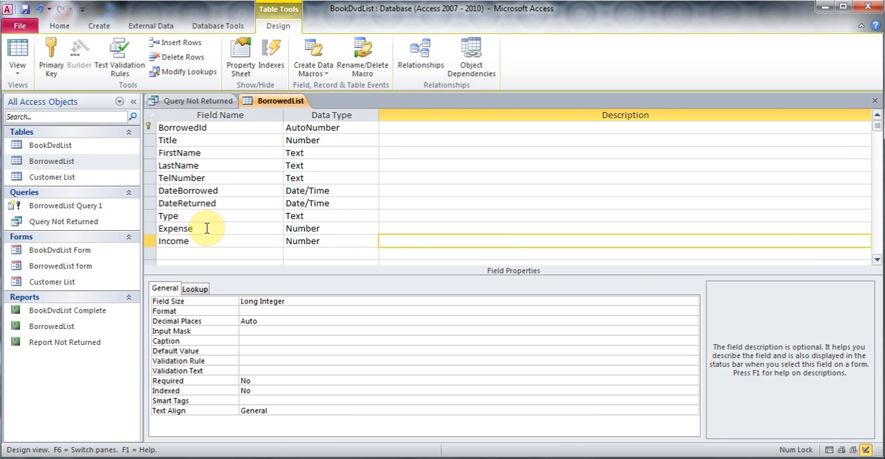
- Save the table design, switch to Datasheet View, and enter Expense 55 and Income 65 for BorrowedId 1
left_click(22, 61)
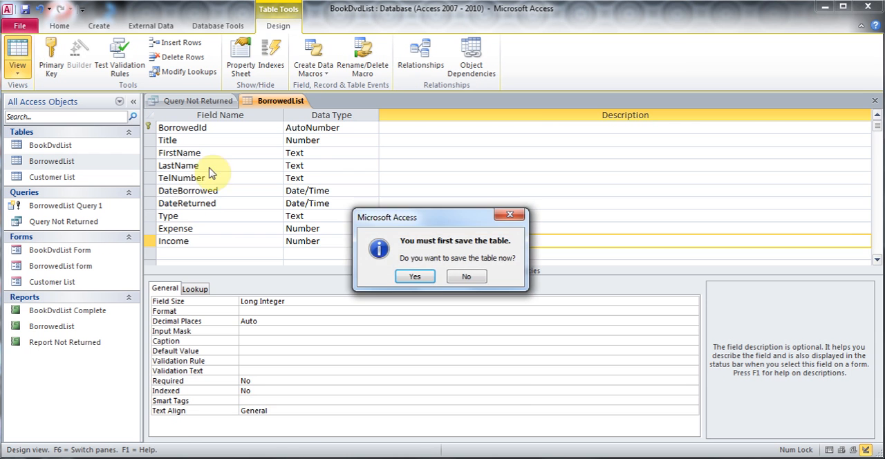
left_click(420, 276)
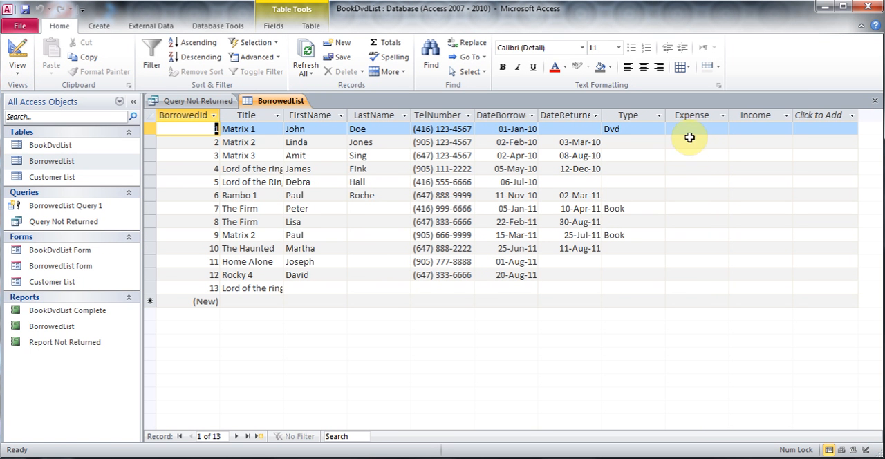
left_click(685, 129)
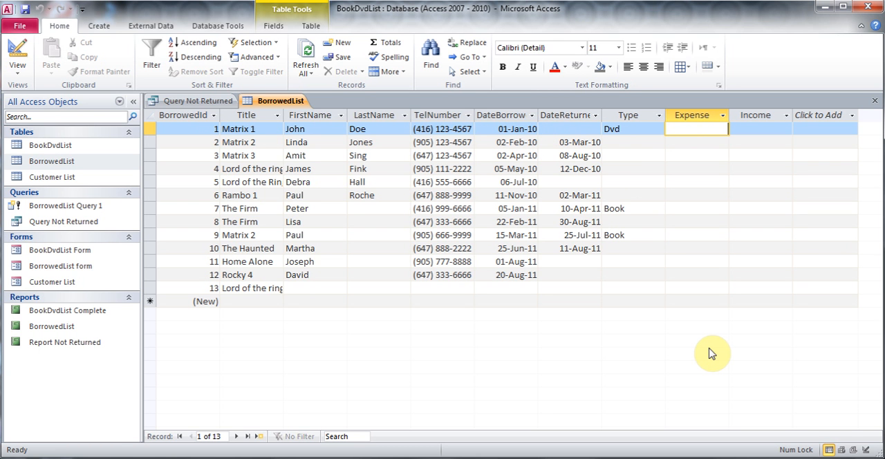
type("55")
key("Tab")
type("65")
- Enter an Expense of 75 and an Income of 85 for the record with BorrowedId 2
key("Down")
key("Left")
type("75")
key("Tab")
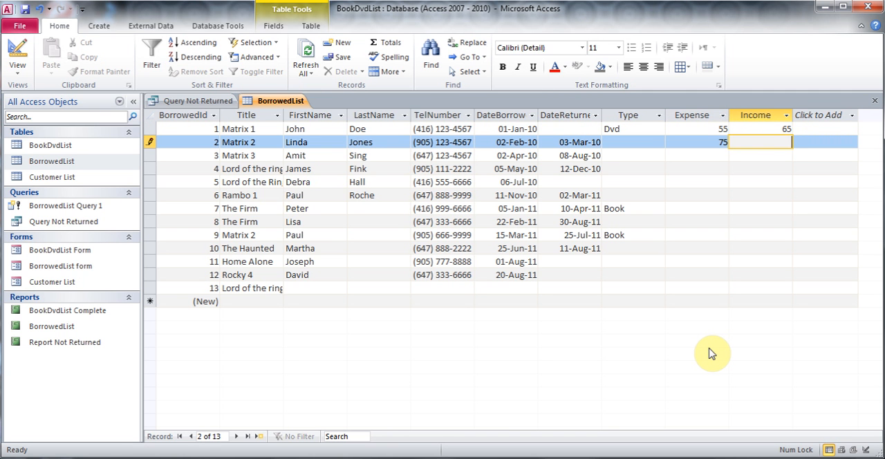
type("85")
- Enter an Expense of 125 and an Income of 100 for the record with BorrowedId 5
key("Down")
key("Left")
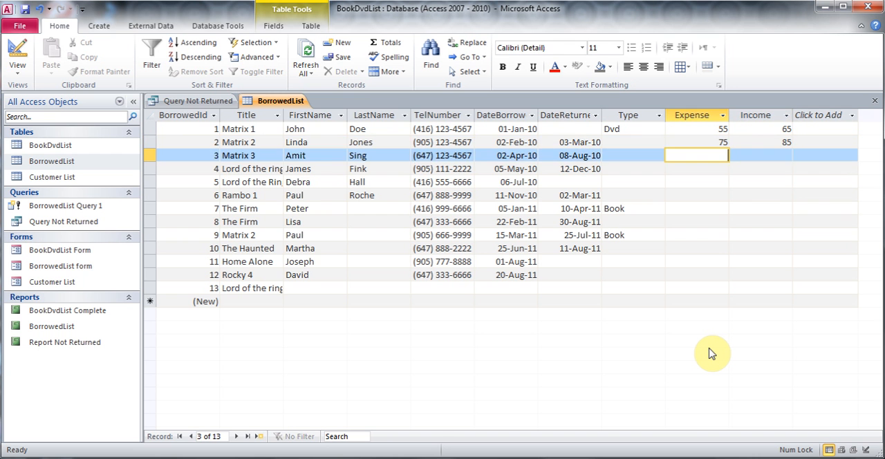
key("Down")
- Enter an Expense of 65 and an Income of 25 for the record with BorrowedId 8
key("Down")
type("125")
key("Tab")
type("100")
key("Down")
key("Left")
- Enter an Expense of 200 and an Income of 250 for the record with BorrowedId 9
key("Left")
key("Down")
- Enter an Expense of 250 and an Income of 210 for BorrowedId 11, and close the BorrowedList table
key("Down")
key("Right")
type("65")
key("Tab")
type("25")
key("Down")
key("Left")
type("200")
key("Tab")
type("250")
key("Down")
key("Down")
key("Left")
type("250")
key("Tab")
type("210")
key("Down")
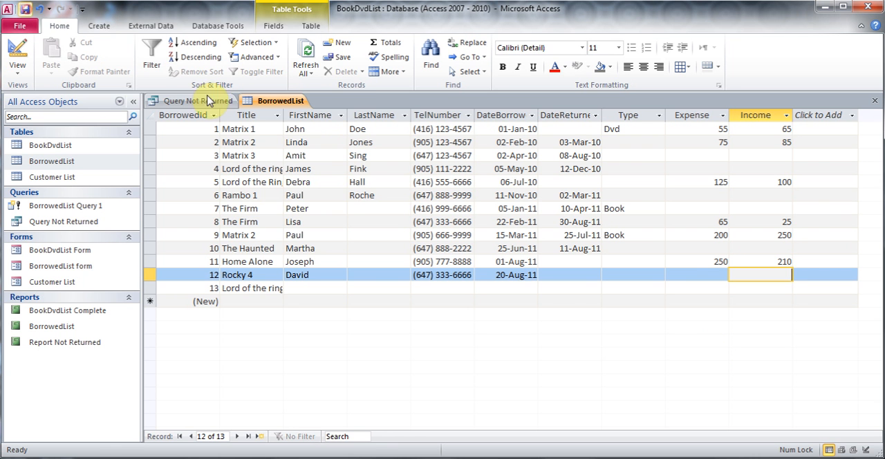
left_click(877, 102)
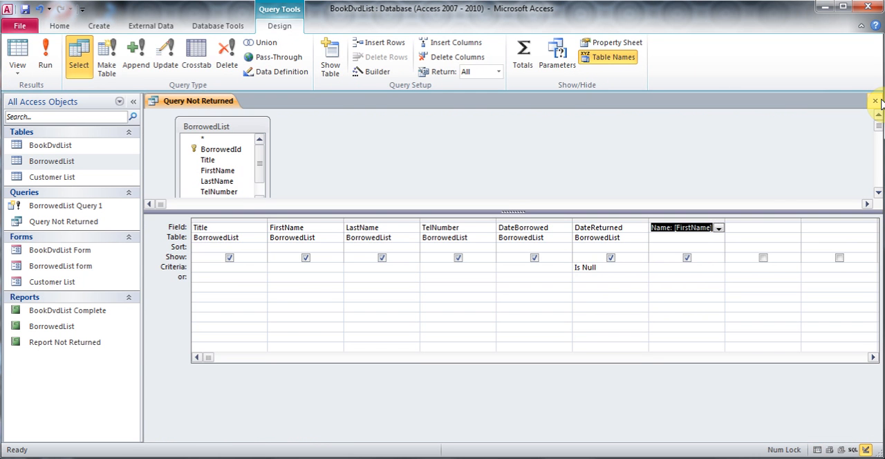
- Start a calculated field labelled "Profit:" in the query's first empty column and open it in the Zoom editor
left_click(749, 230)
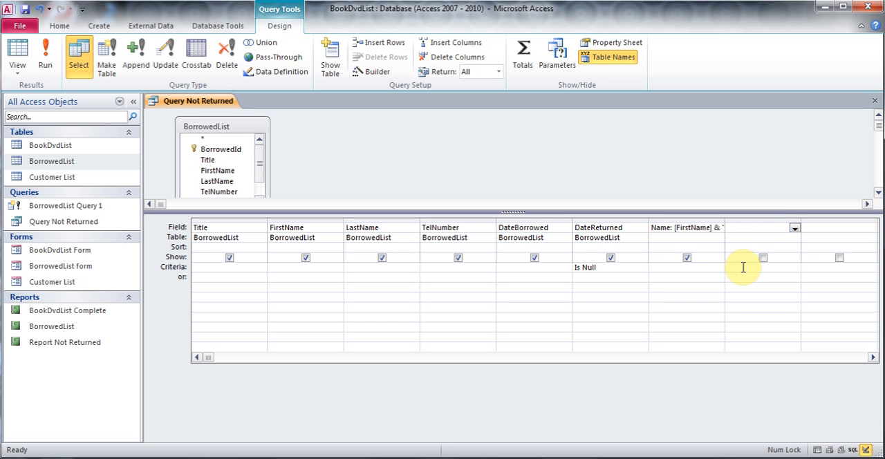
type("Profit:")
right_click(758, 228)
left_click(795, 330)
left_click(339, 131)
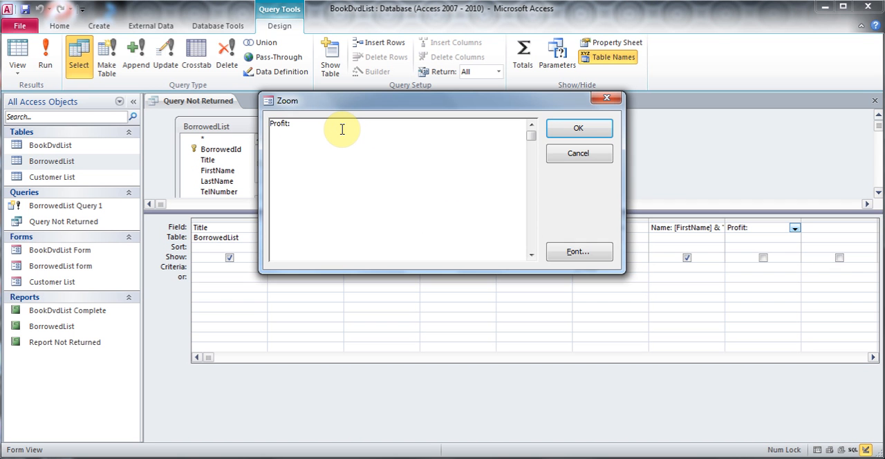
- Complete the Profit field's expression with [Income] - [Expense] and accept it
type("[Income] - [ex")
key("BackSpace")
key("BackSpace")
type("Expense]")
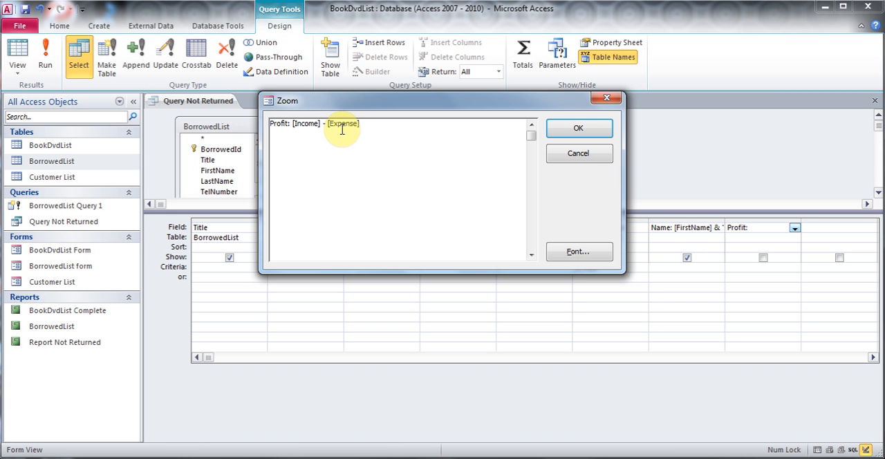
left_click(584, 126)
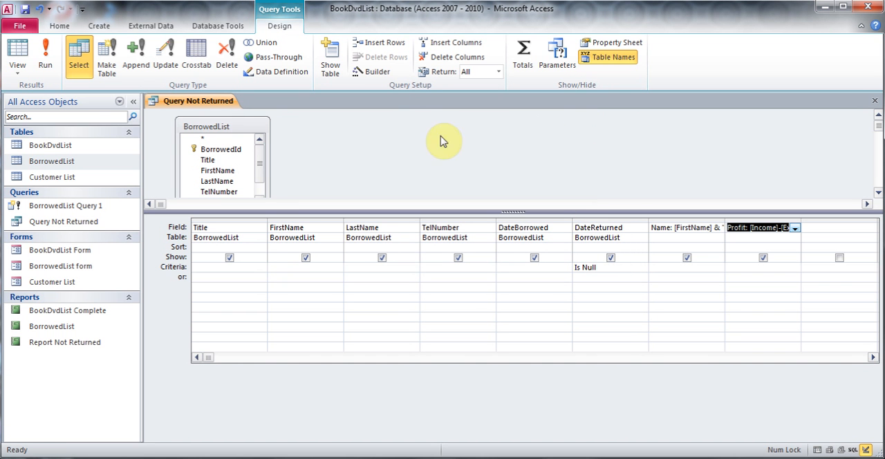
- Run the query to check the values in the Profit column, and go back to Design View
left_click(45, 55)
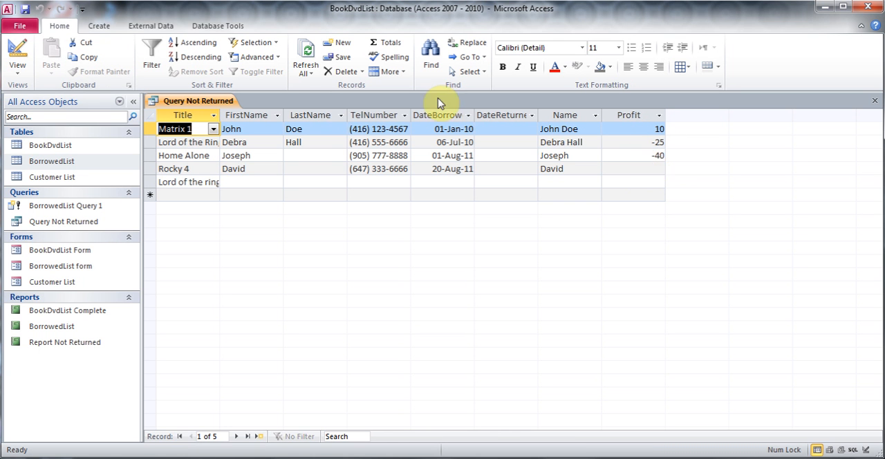
left_click(21, 69)
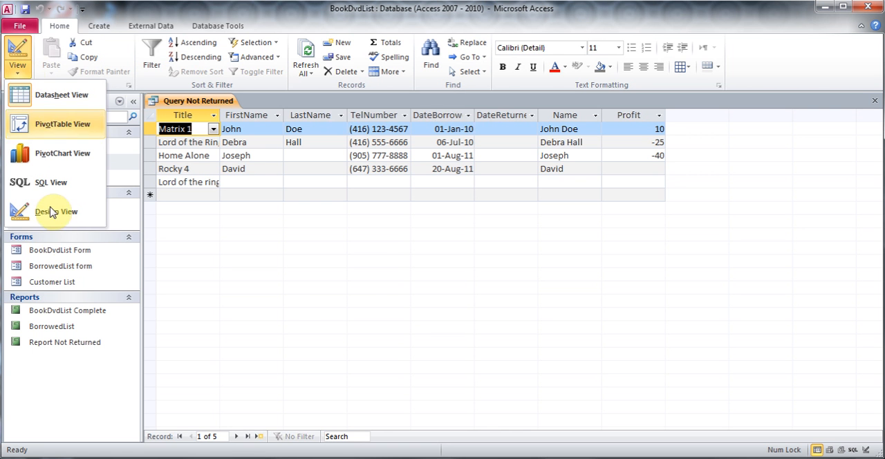
left_click(53, 213)
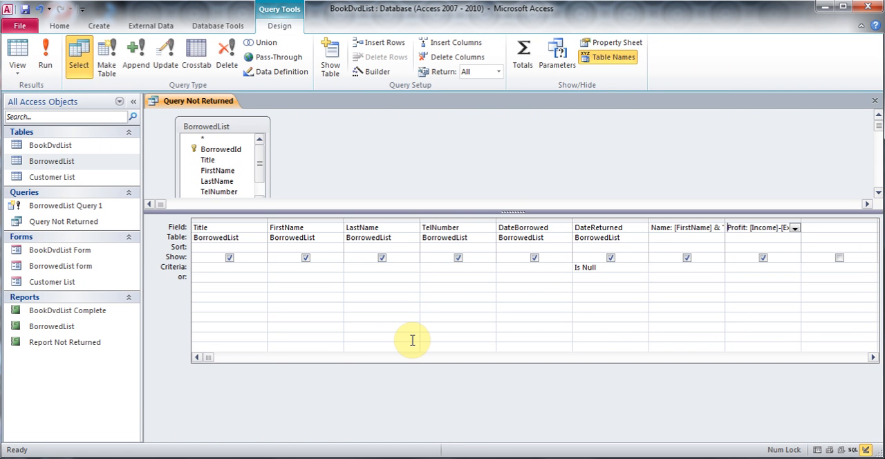
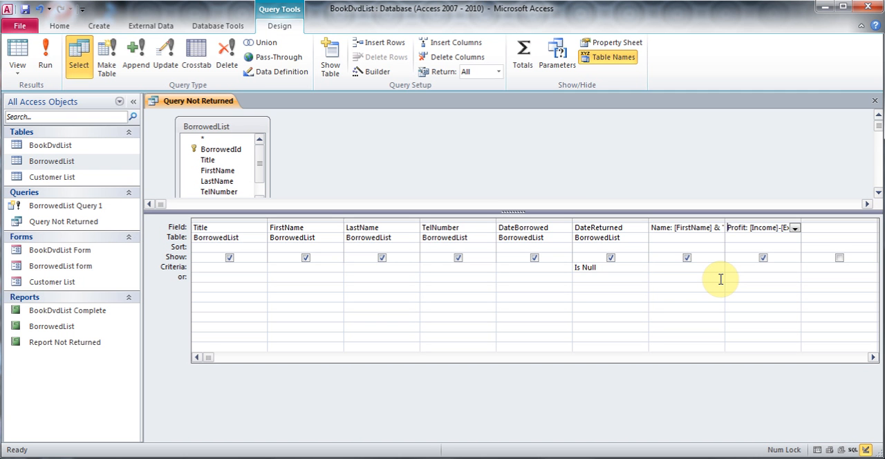
- Save and close Query Not Returned, and open the BorrowedList report in Layout View
left_click(875, 101)
left_click(405, 275)
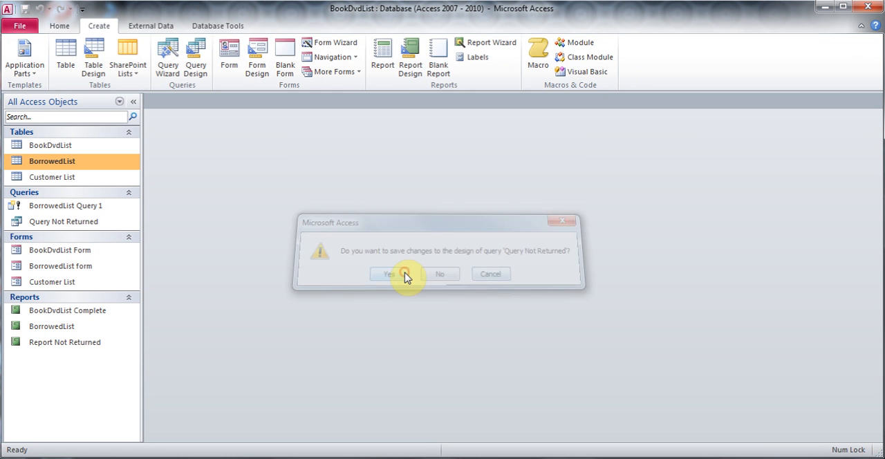
left_click(68, 330)
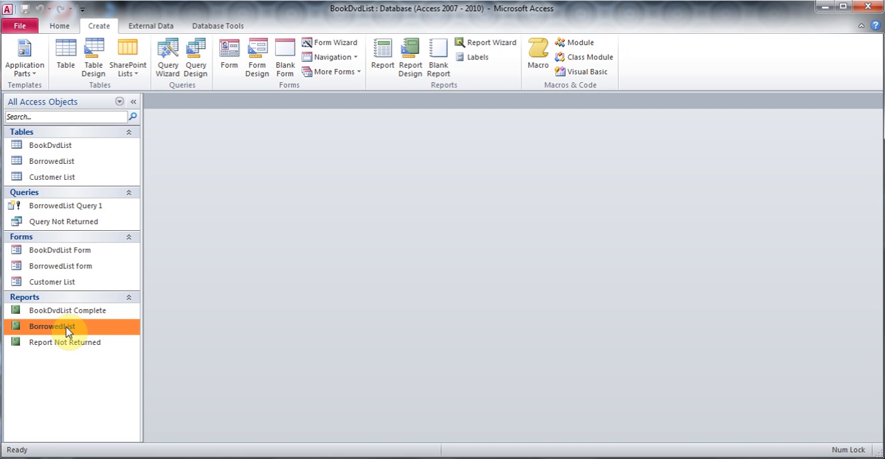
double_click(67, 331)
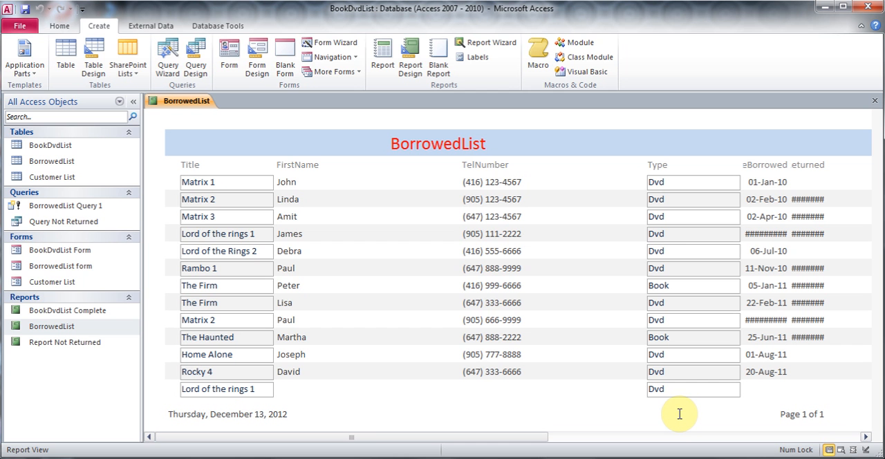
left_click(59, 27)
left_click(17, 67)
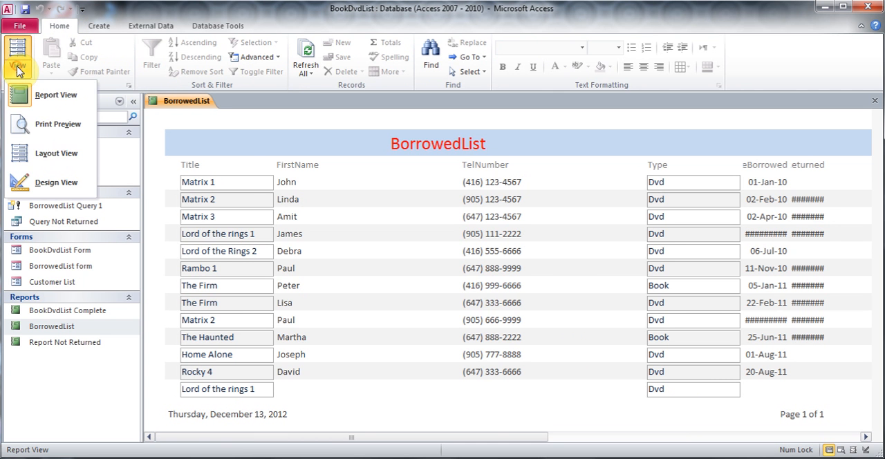
left_click(59, 156)
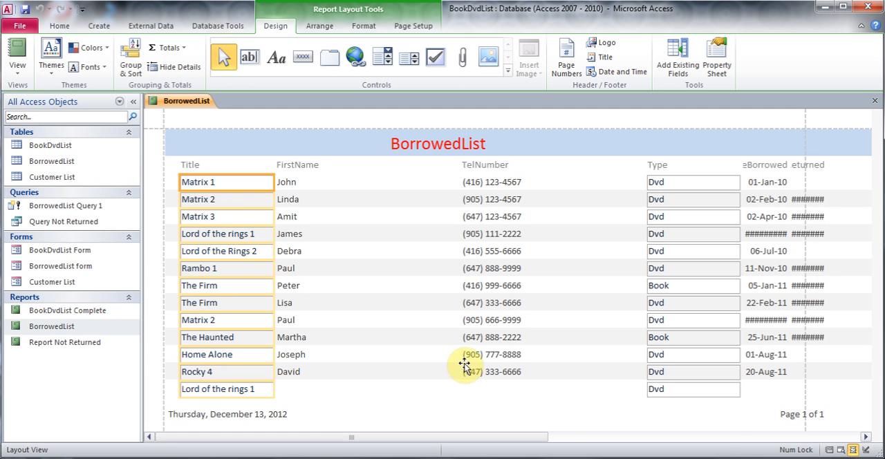
- Add a Count Records total beneath the TelNumber column of the report
left_click(721, 419)
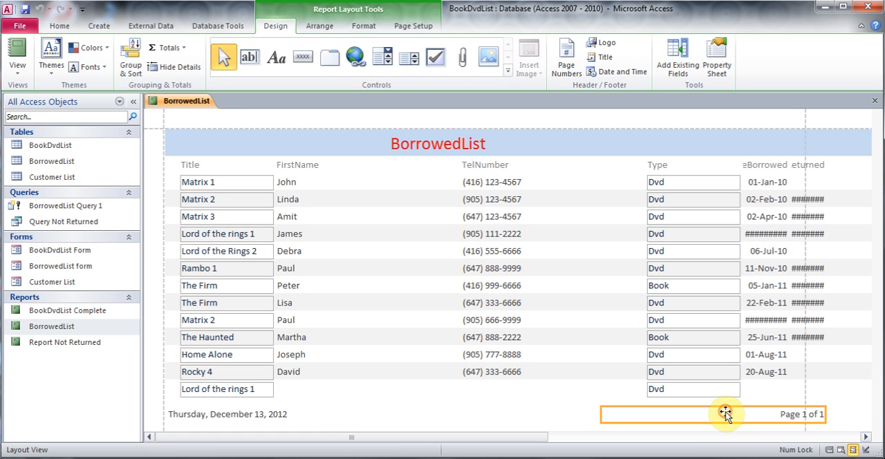
left_click(765, 392)
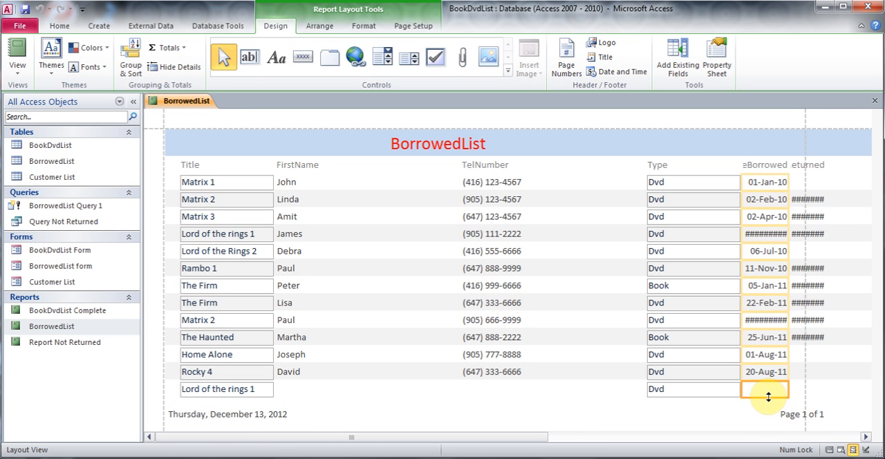
left_click(734, 408)
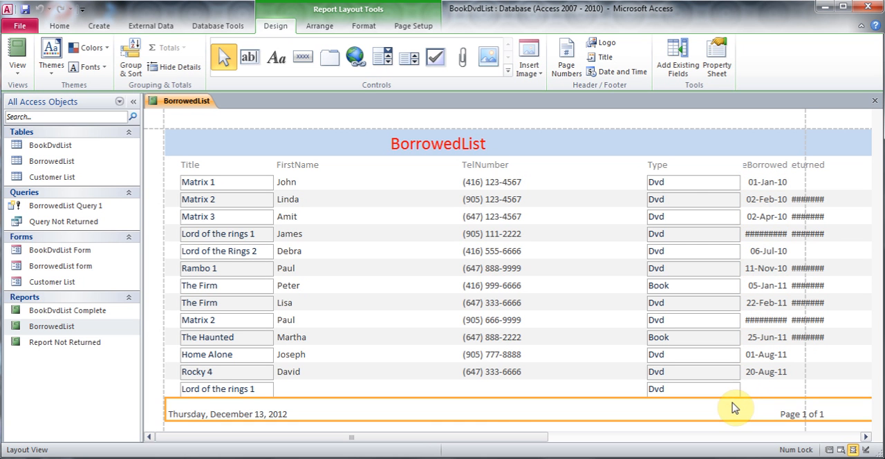
left_click(691, 183)
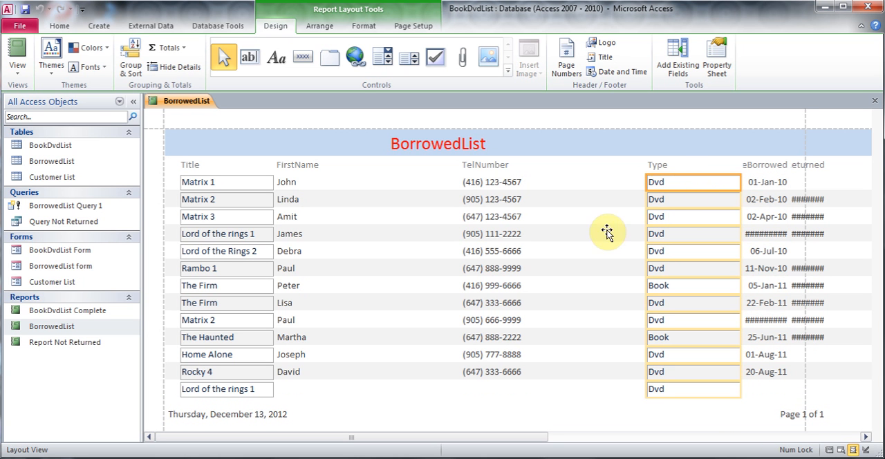
left_click(574, 189)
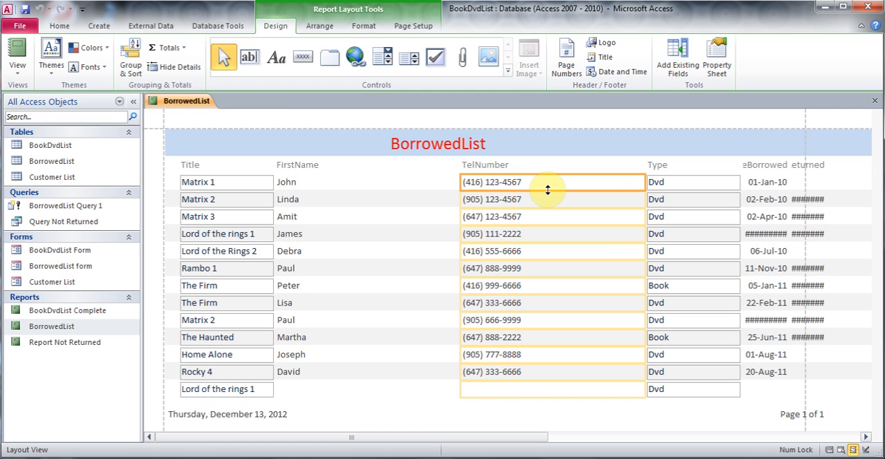
left_click(176, 58)
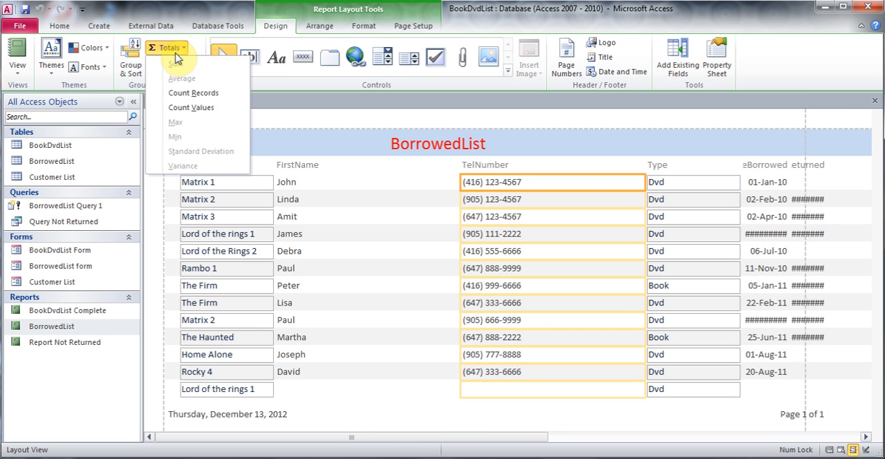
left_click(222, 102)
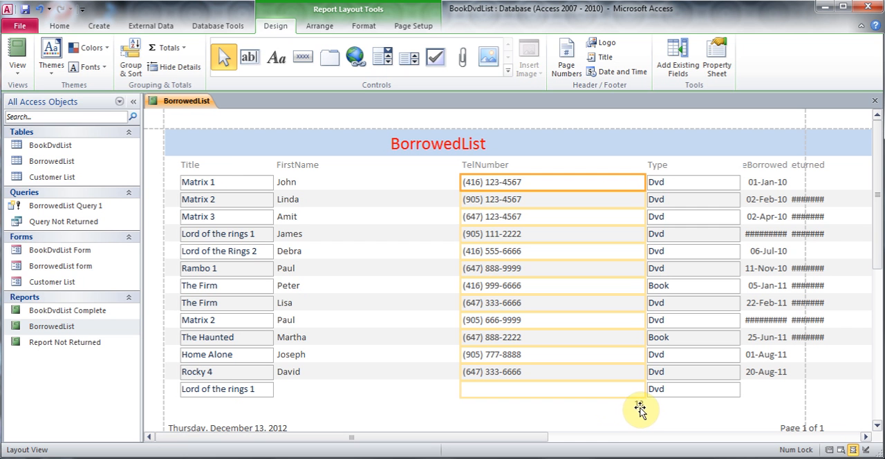
- Check the new record count in Report View, and switch the report to Design View
left_click(17, 67)
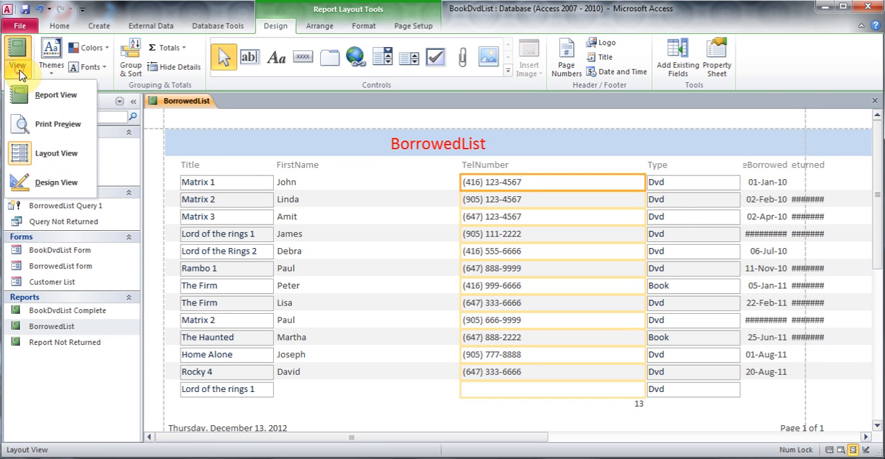
left_click(54, 101)
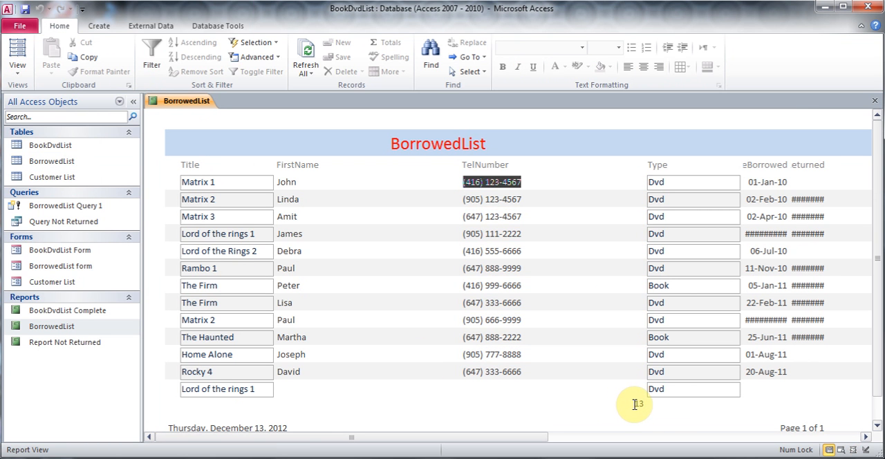
left_click(9, 73)
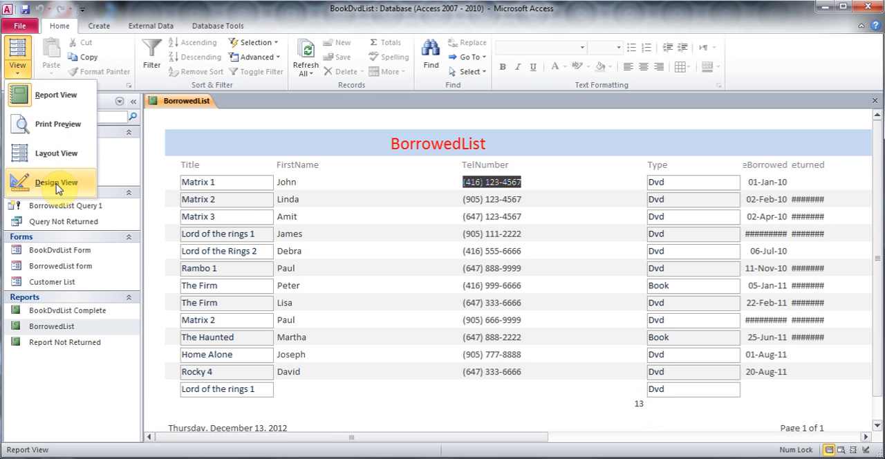
left_click(58, 188)
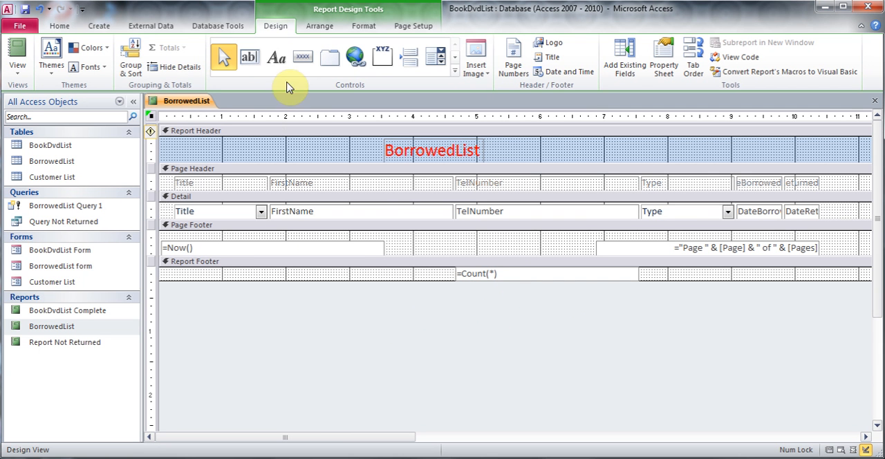
- Add a "# of Records" label before the =Count(*) box in the Report Footer, and narrow the count box to fit its expression
left_click(278, 61)
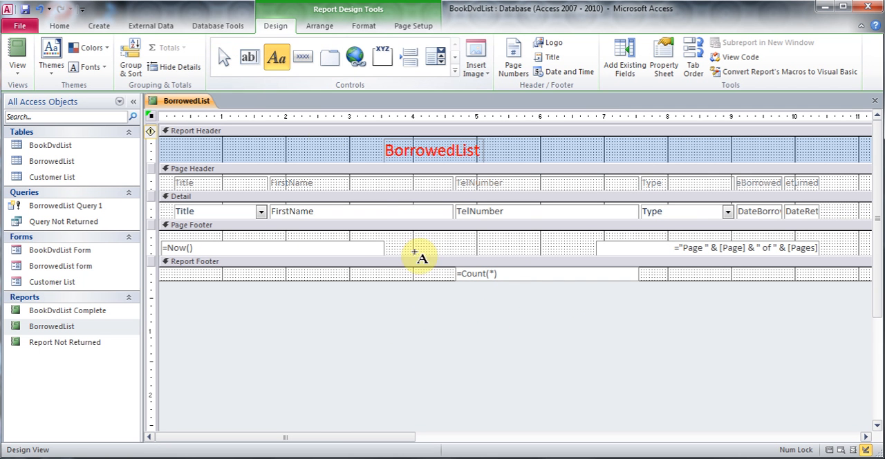
mouse_move(367, 268)
left_mouse_down()
mouse_move(442, 289)
mouse_move(444, 280)
left_mouse_up()
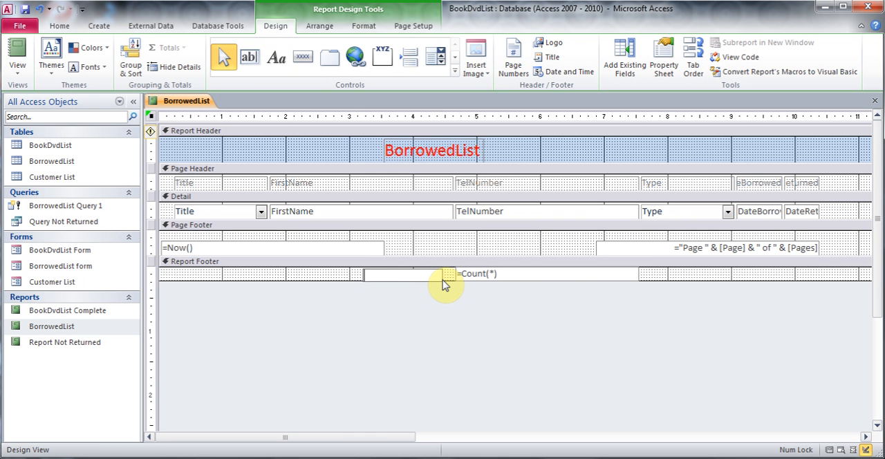
type("# of Records")
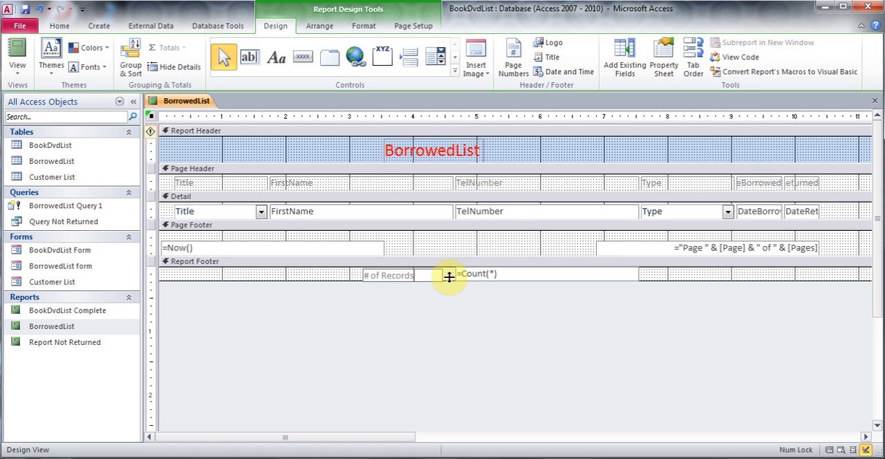
left_click_drag(638, 273, 515, 277)
left_click(539, 277)
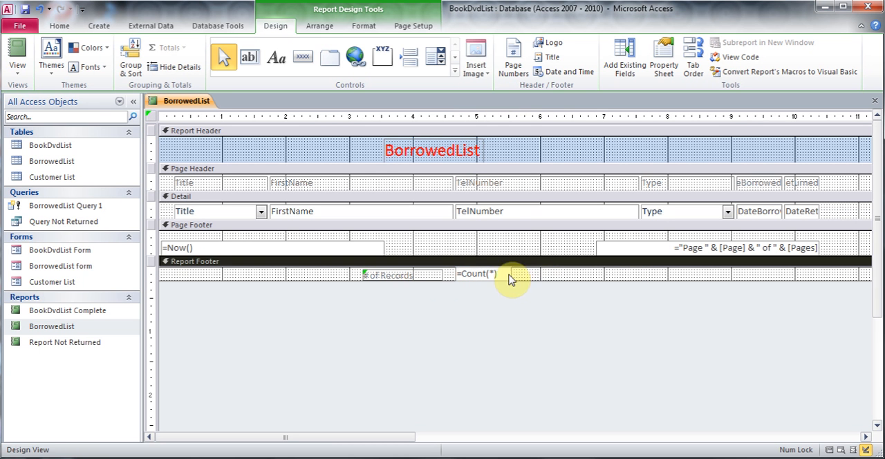
- Check the labelled record count in Report View, and close the BorrowedList report with its changes saved
left_click(17, 69)
left_click(38, 95)
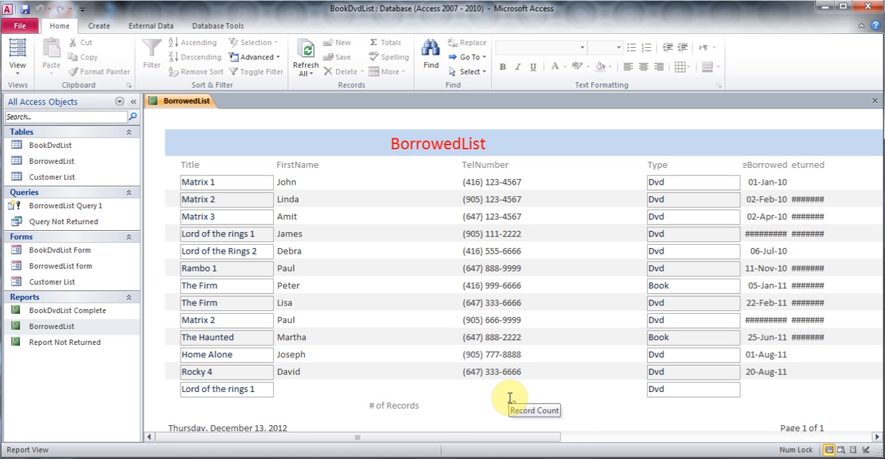
left_click(18, 68)
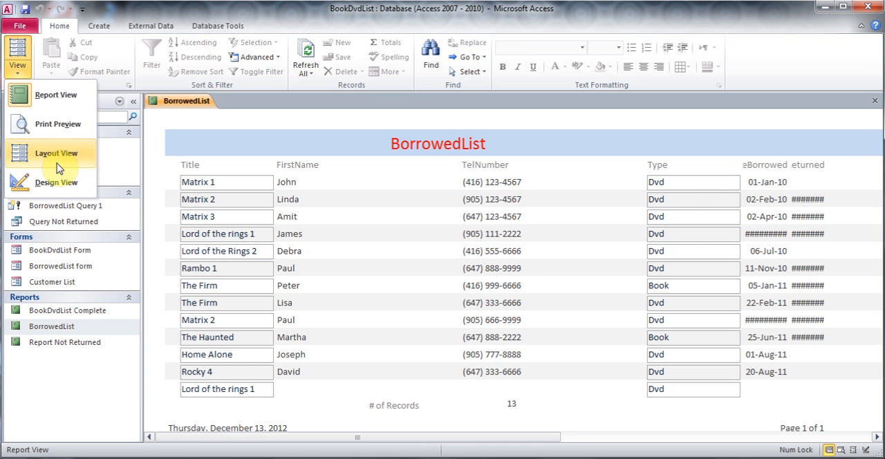
left_click(57, 181)
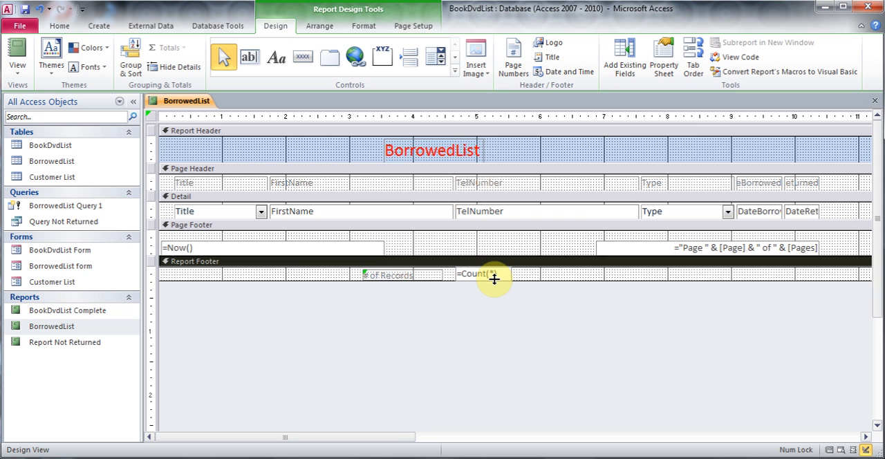
left_click(877, 105)
left_click(387, 278)
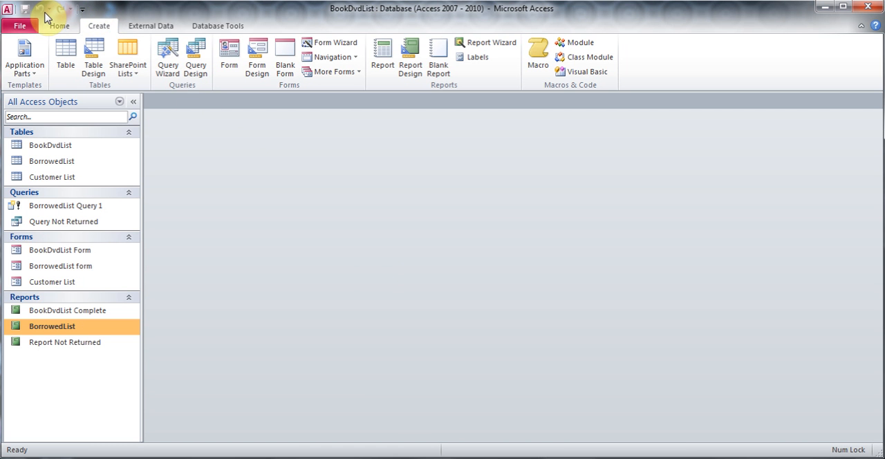
- Open the Quick Access Toolbar customization options and list All Commands
left_click(83, 10)
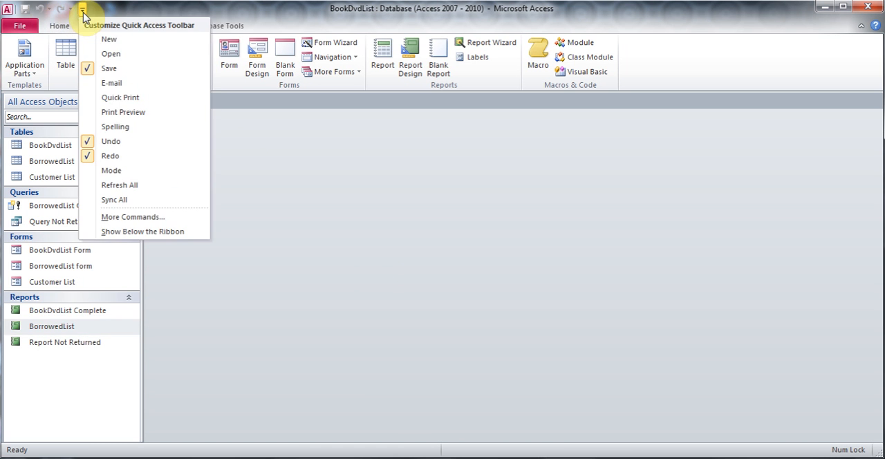
left_click(156, 218)
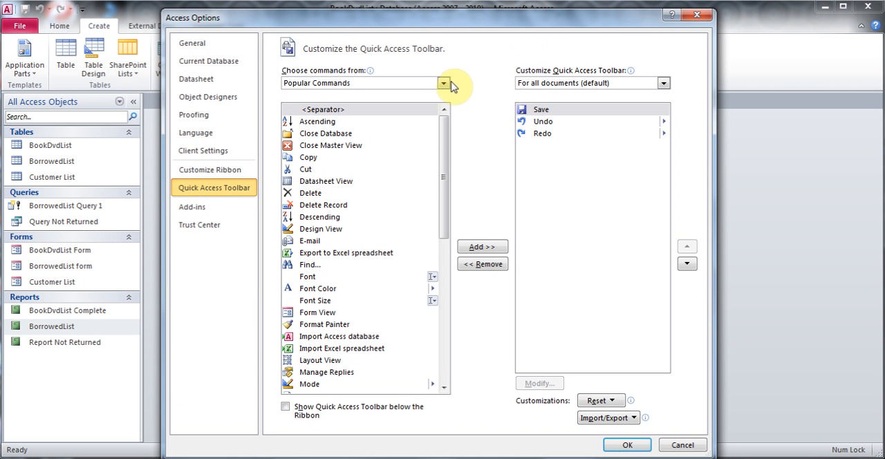
left_click(444, 83)
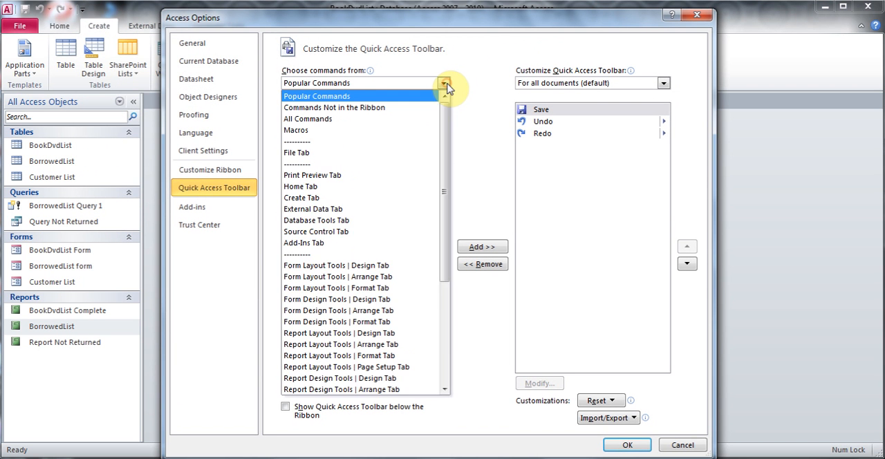
left_click(360, 121)
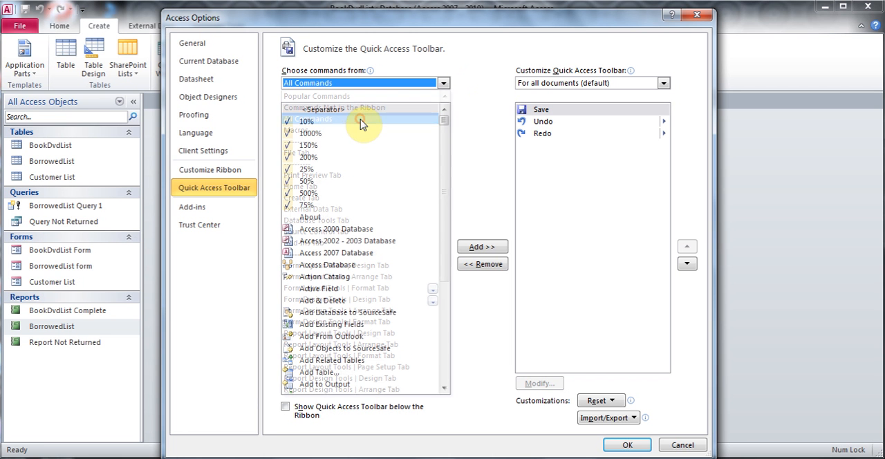
- Add the Switchboard Manager command to the Quick Access Toolbar and accept the options
left_click(318, 231)
key("s")
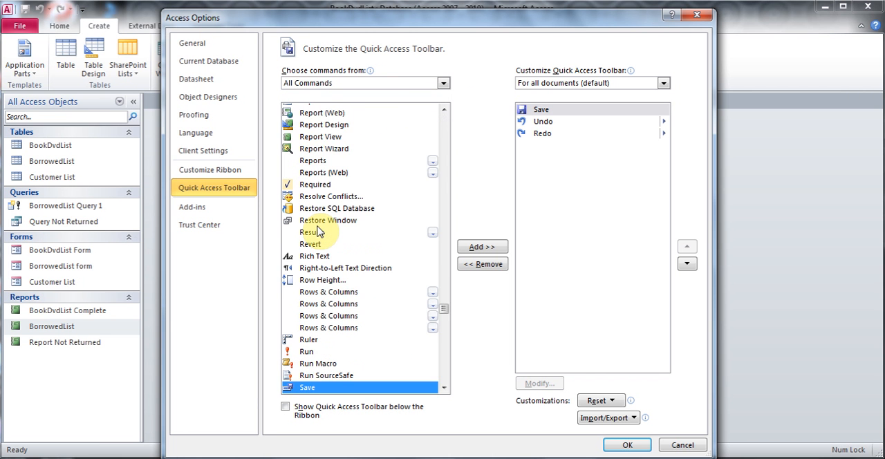
left_click(443, 388)
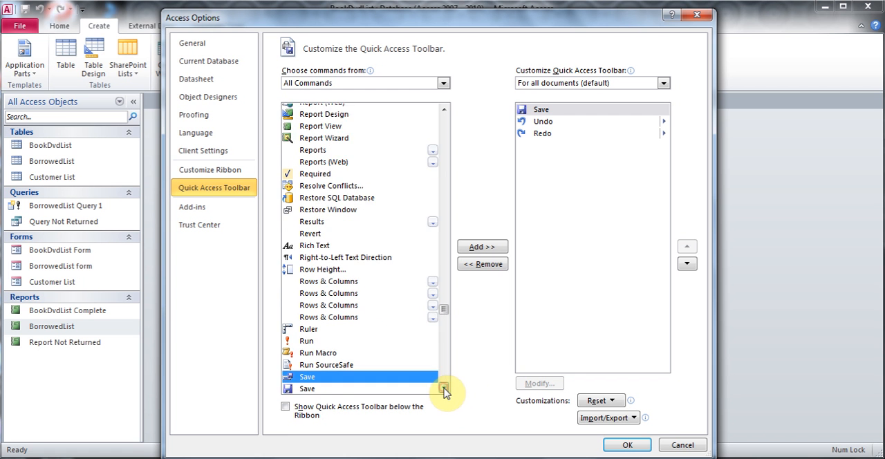
left_click(443, 391)
left_click(443, 391)
left_click(443, 391)
left_click(444, 391)
left_click(443, 389)
left_click(443, 390)
left_click(443, 390)
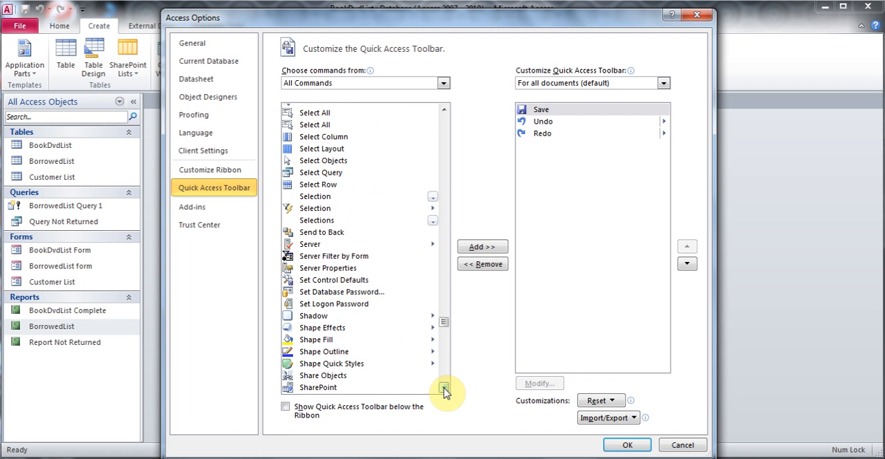
left_click(443, 390)
left_click(444, 390)
left_click(443, 389)
left_click(443, 390)
left_click(443, 390)
left_click(444, 390)
left_click(444, 389)
left_click(443, 390)
left_click(443, 390)
left_click(443, 390)
left_click(444, 390)
left_click(443, 389)
left_click(354, 307)
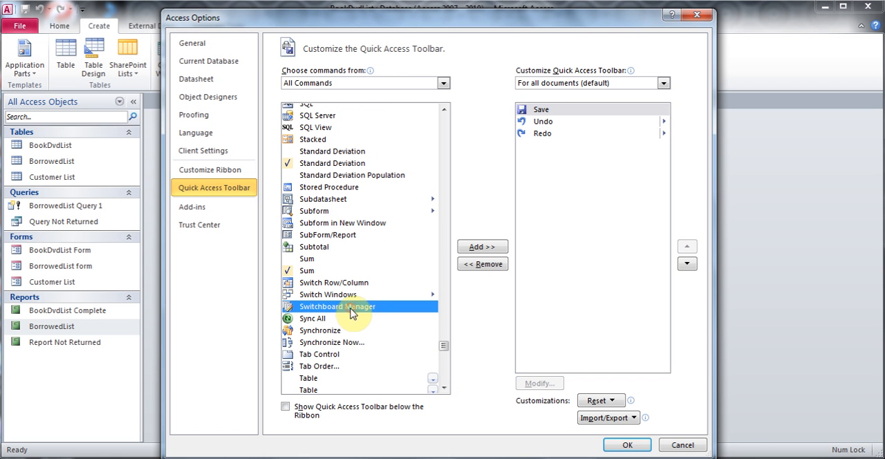
left_click(482, 248)
left_click(625, 444)
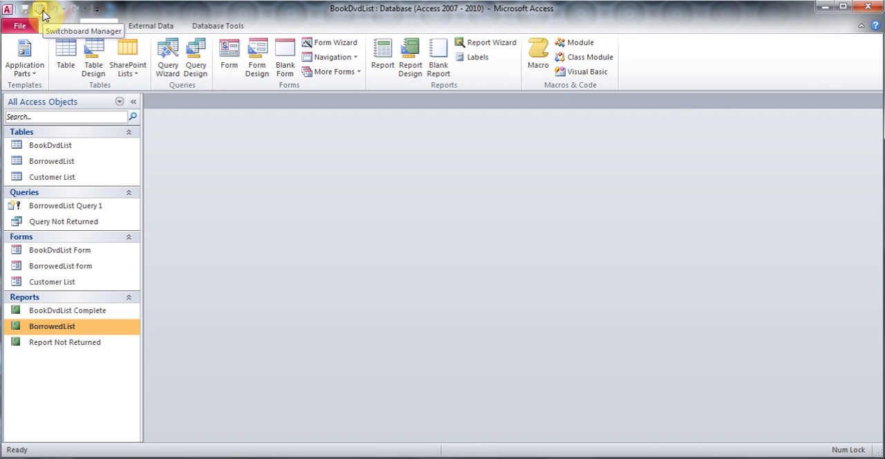
- Start the Switchboard Manager and create a new switchboard for the database
left_click(39, 9)
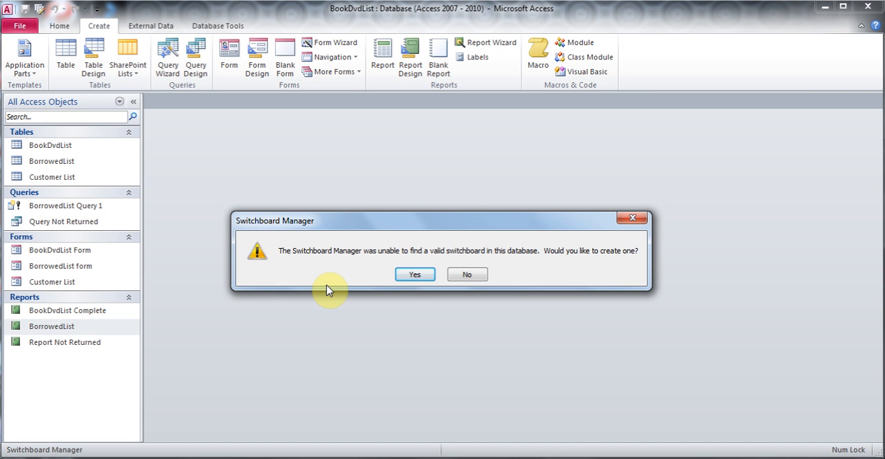
left_click(417, 274)
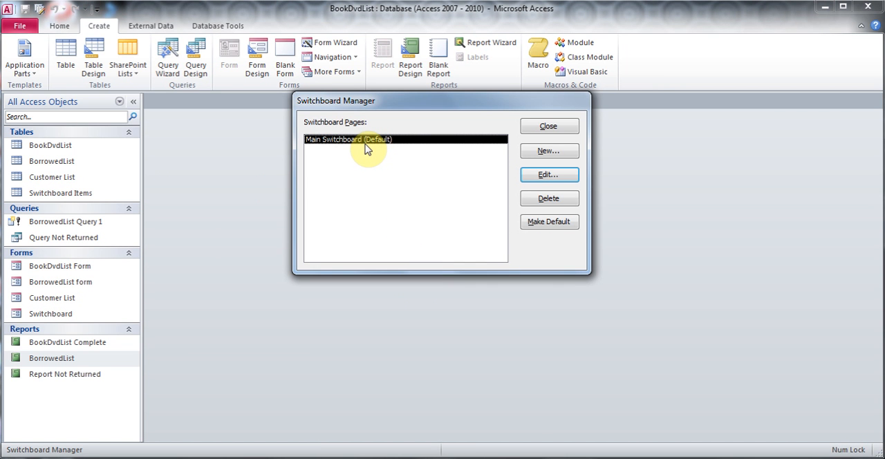
- Add an "Enter Customer Info" item to the Main Switchboard that opens the Customer List form in Edit Mode
left_click(546, 176)
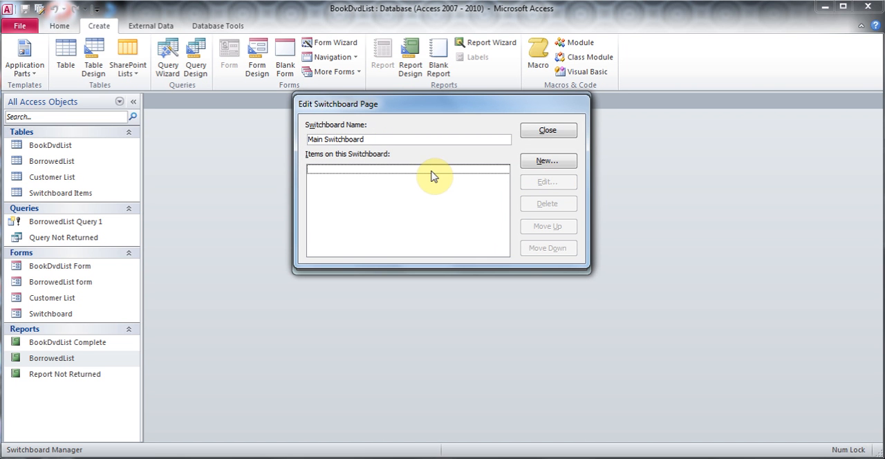
left_click(552, 163)
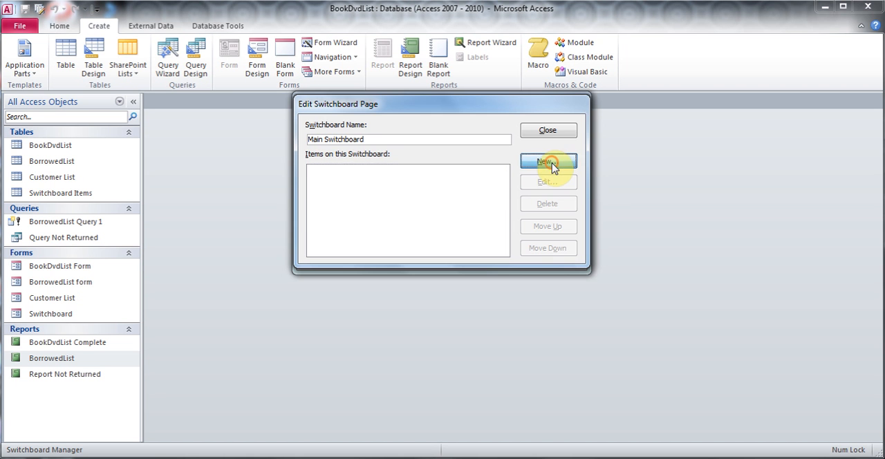
left_click(513, 175)
left_click(462, 202)
left_click(514, 194)
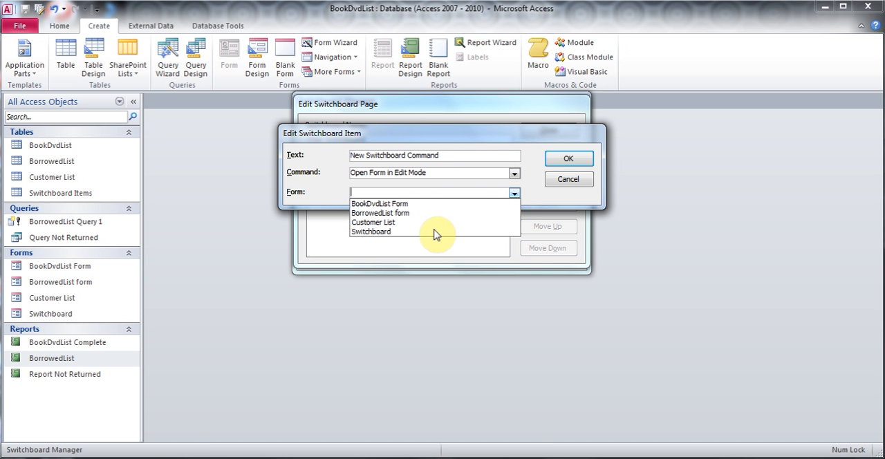
left_click(418, 222)
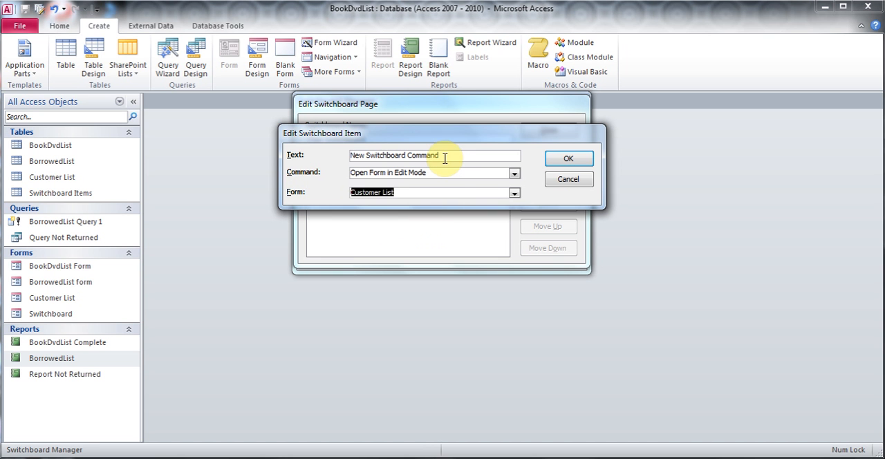
left_click_drag(443, 156, 354, 156)
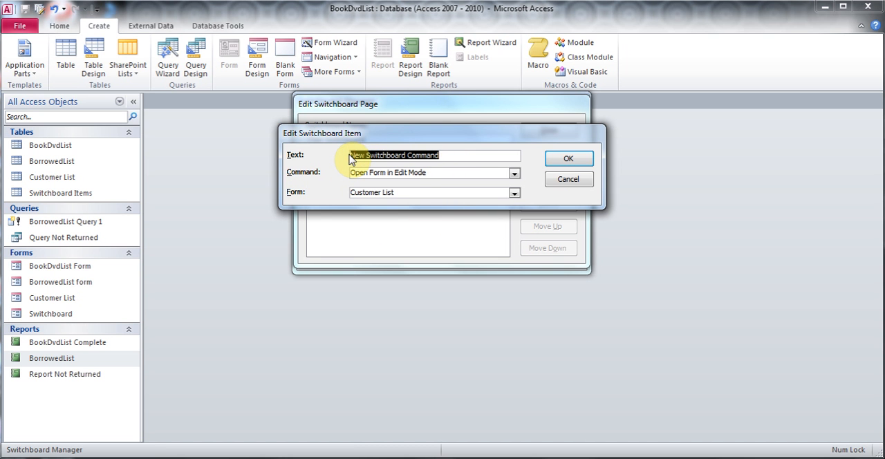
type("Enter Customer Info")
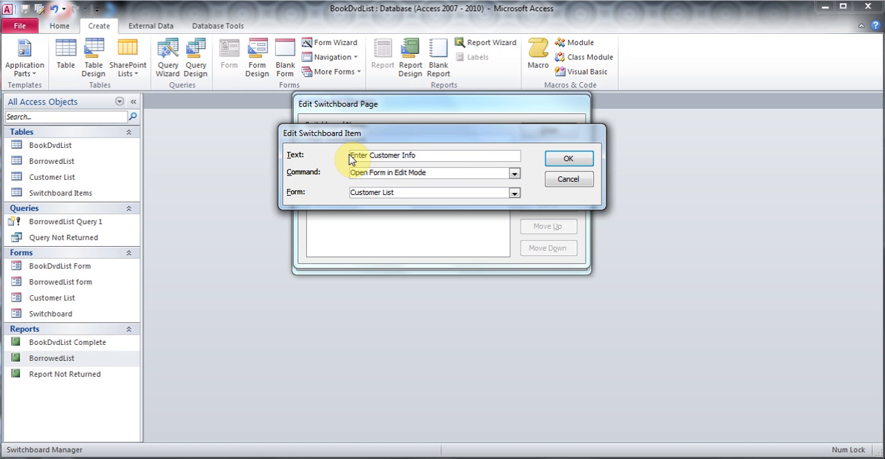
left_click(566, 159)
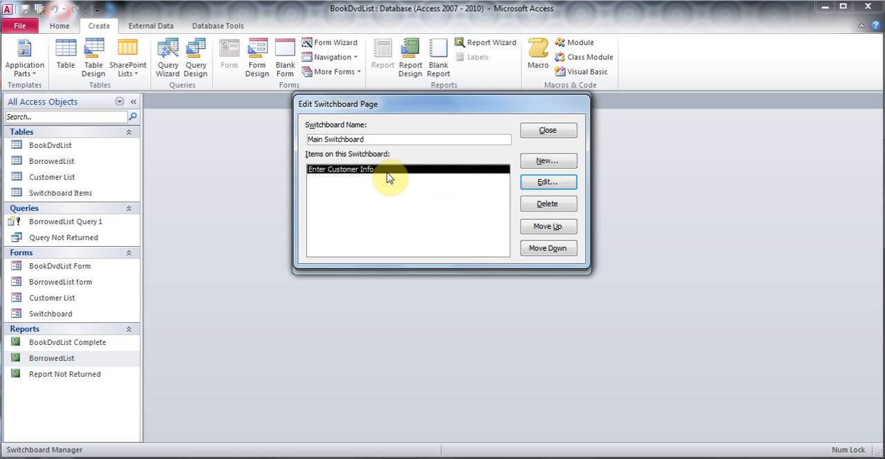
- Add a "Report Not Returned" item to the Main Switchboard that opens the Report Not Returned report
left_click(529, 162)
left_click(515, 173)
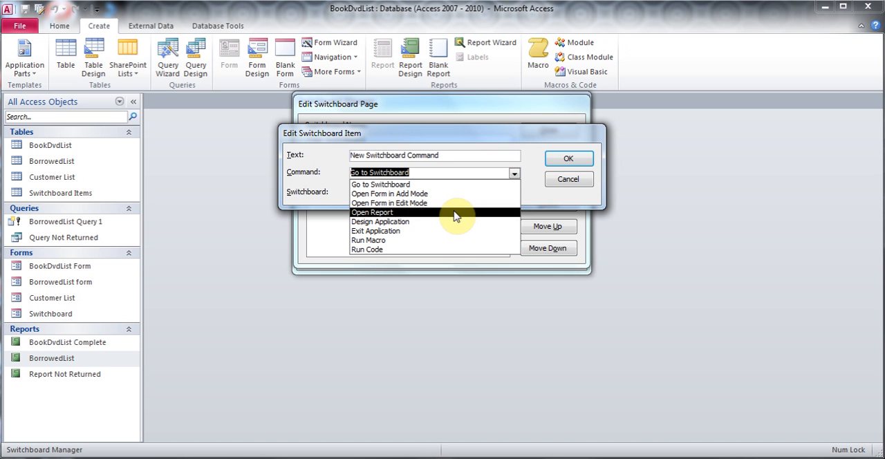
left_click(458, 212)
left_click(514, 194)
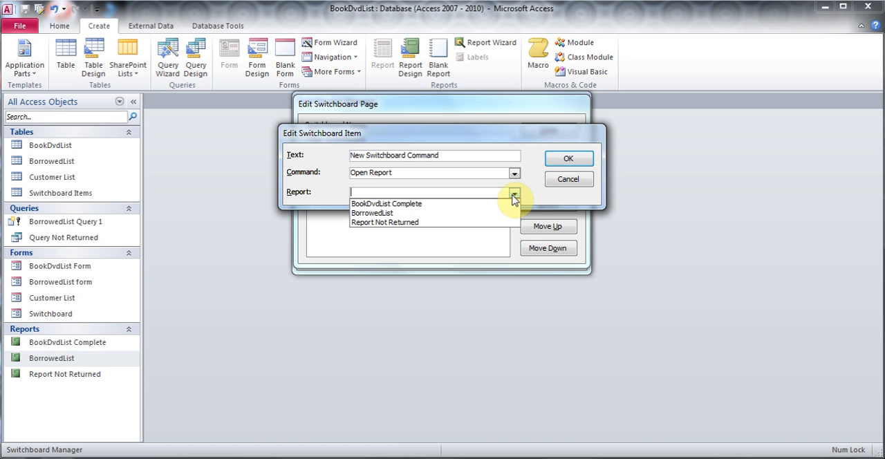
left_click(441, 224)
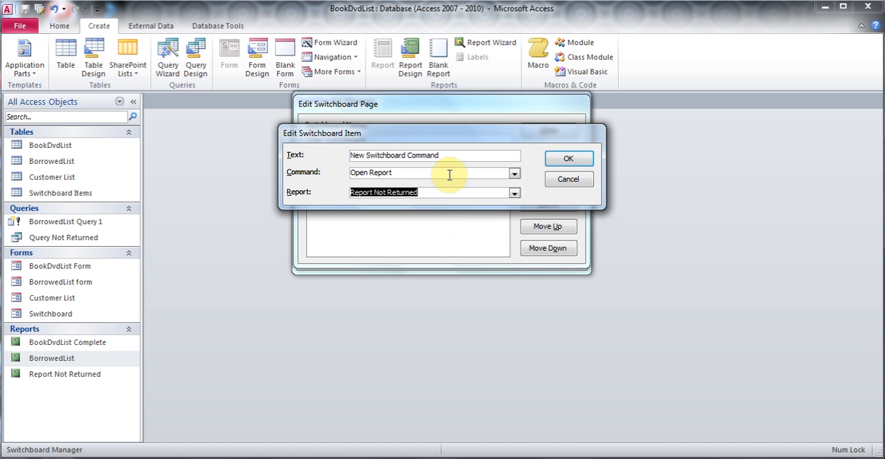
left_click_drag(447, 159, 351, 142)
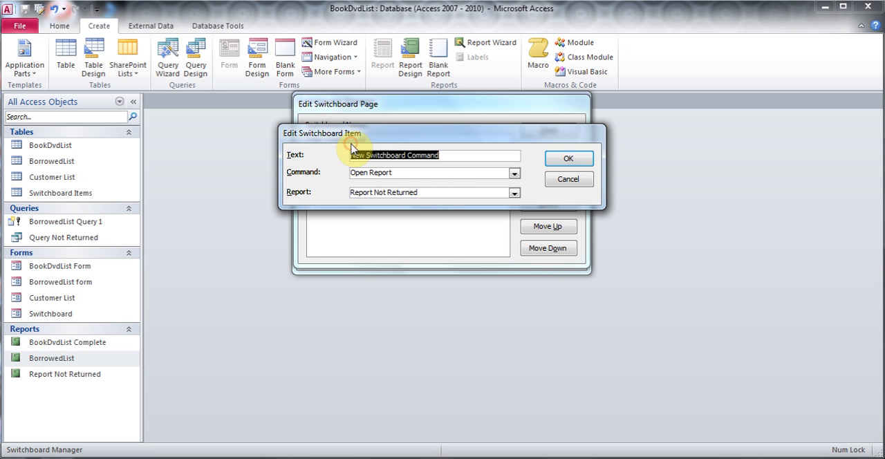
type("Re")
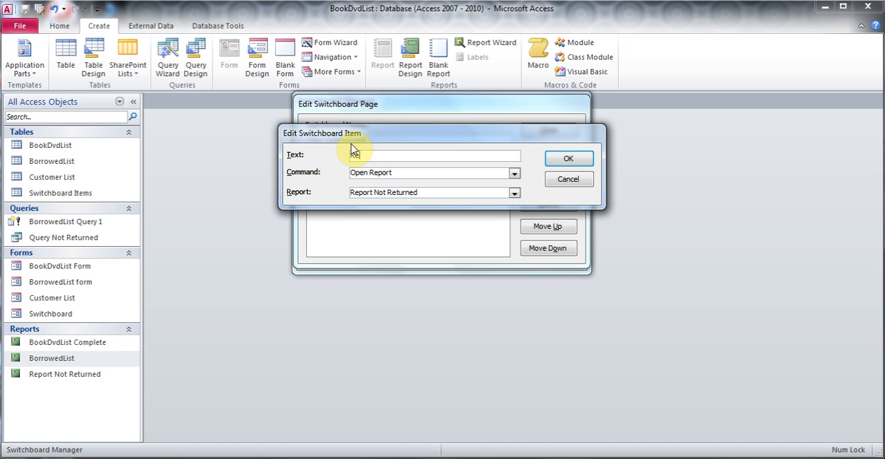
type("port Not Returned")
left_click(561, 161)
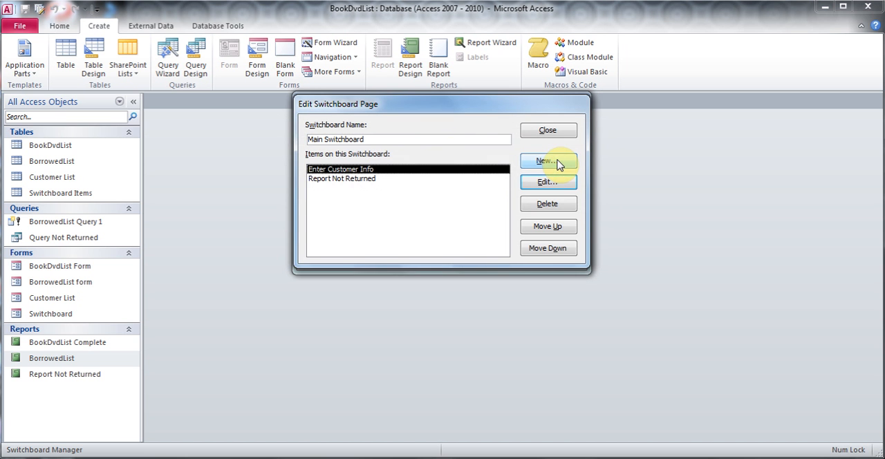
- Add an "Exit" item with the Exit Application command to the Main Switchboard, and close the Switchboard Manager
left_click(553, 163)
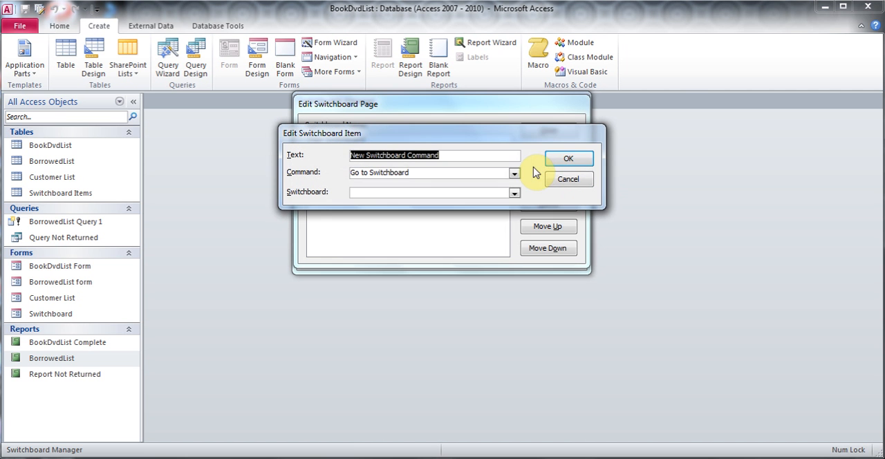
left_click(516, 173)
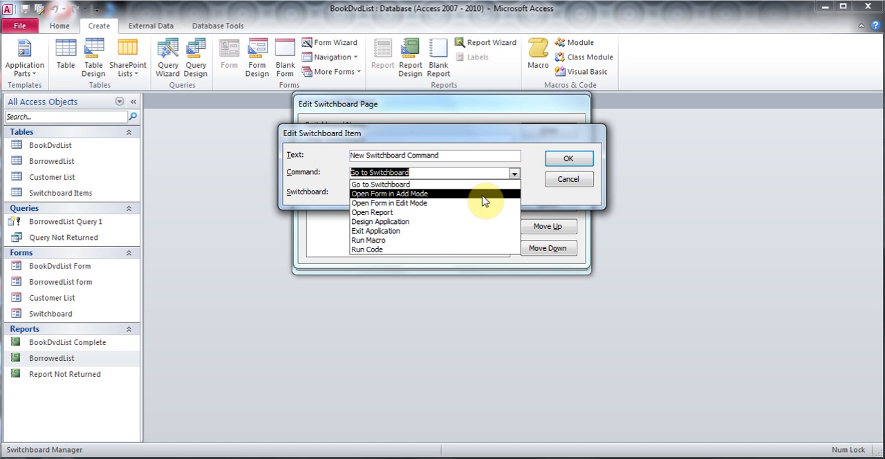
left_click(425, 231)
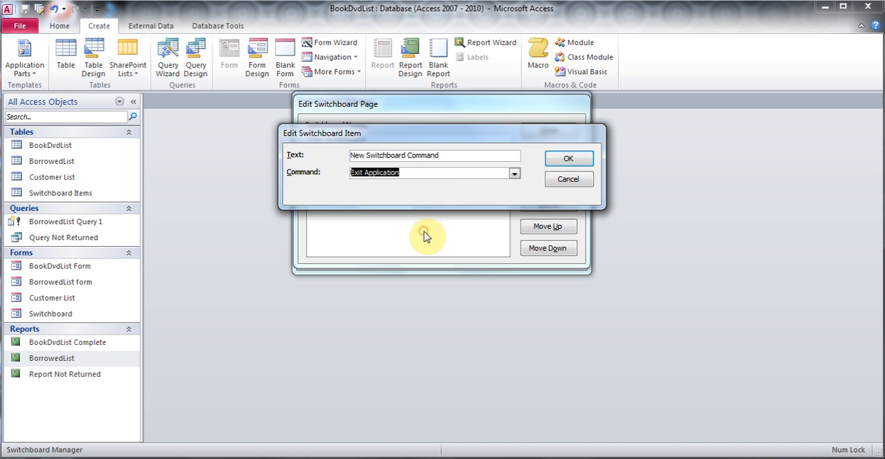
left_click_drag(443, 155, 252, 150)
type("Exit")
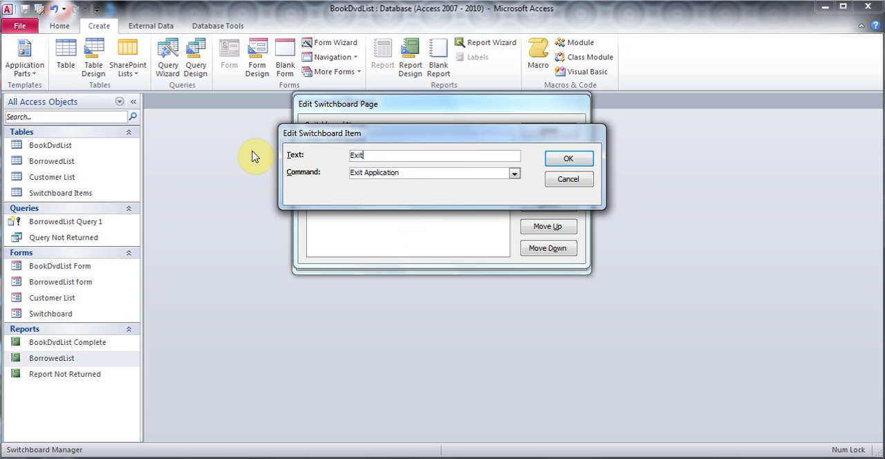
left_click(569, 159)
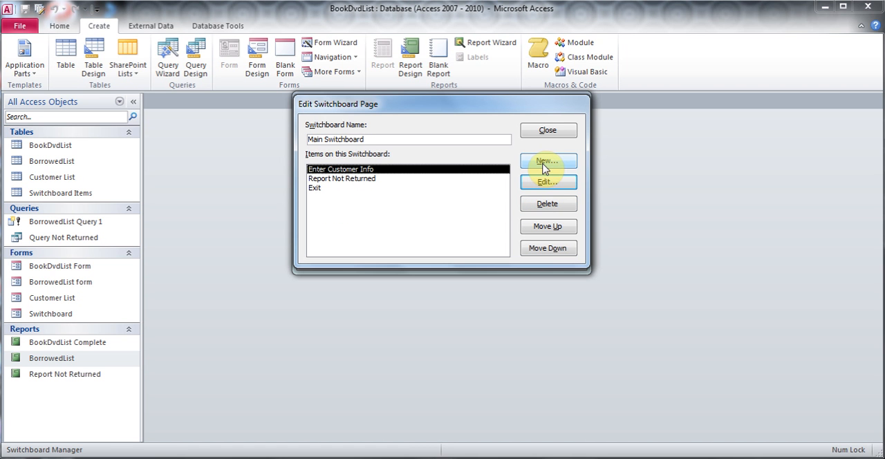
left_click(547, 130)
left_click(546, 127)
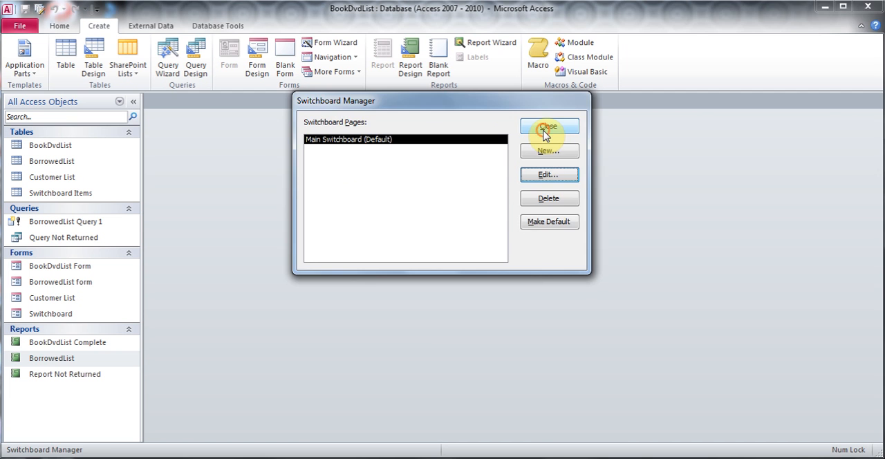
- Open the Switchboard form and test its customer info and report items, closing the form and report they open
left_click(78, 316)
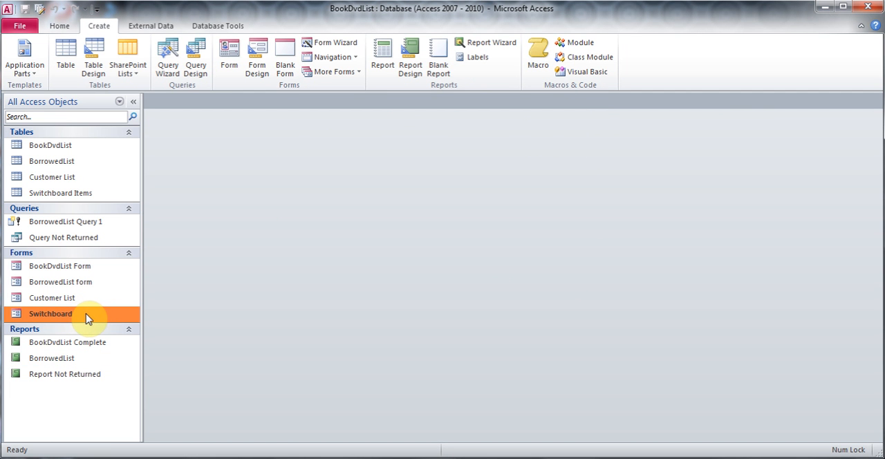
double_click(85, 316)
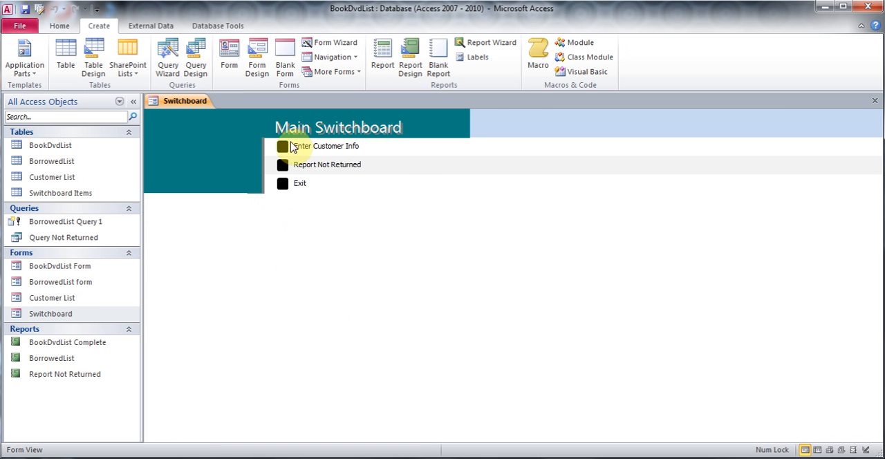
left_click(281, 151)
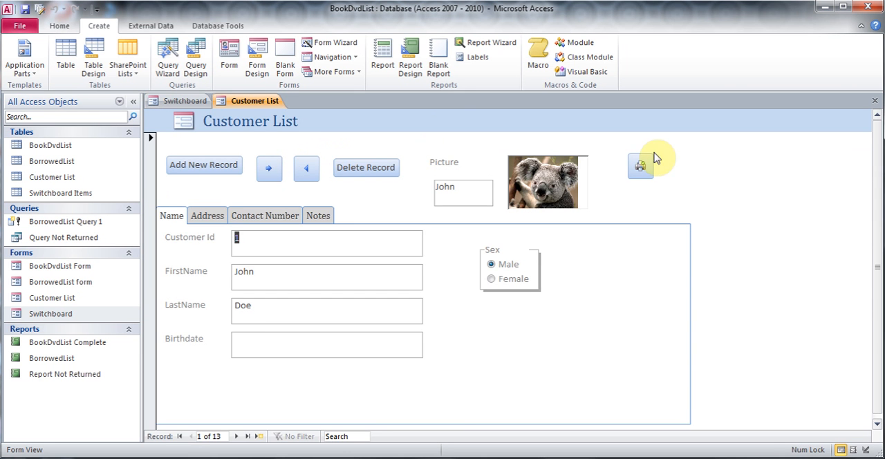
left_click(875, 101)
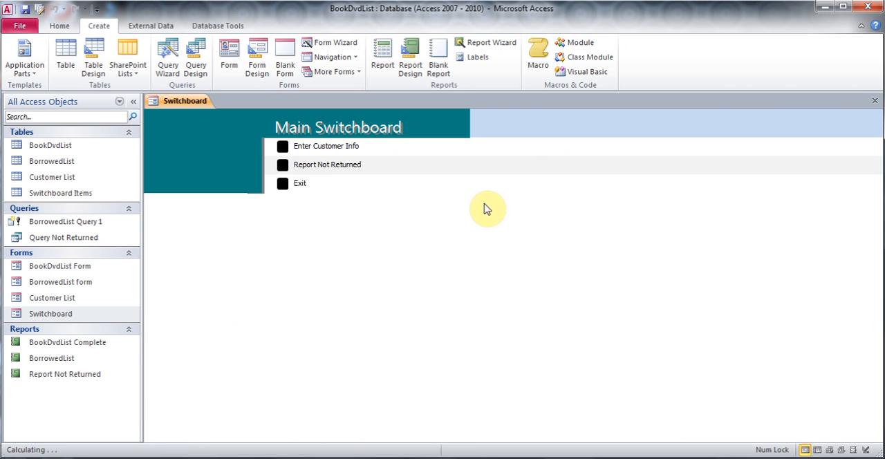
left_click(285, 170)
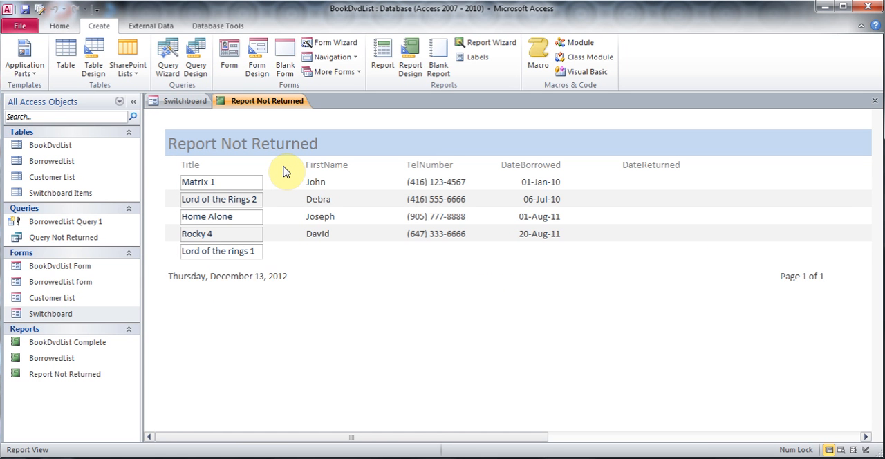
left_click(875, 103)
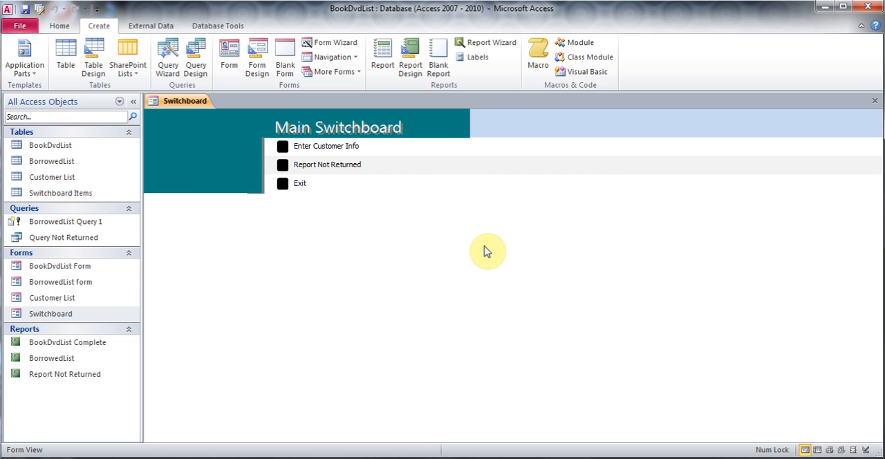
- Set Switchboard as the current database's display form, and reopen BookDvdList.accdb after exiting through the switchboard
left_click(22, 28)
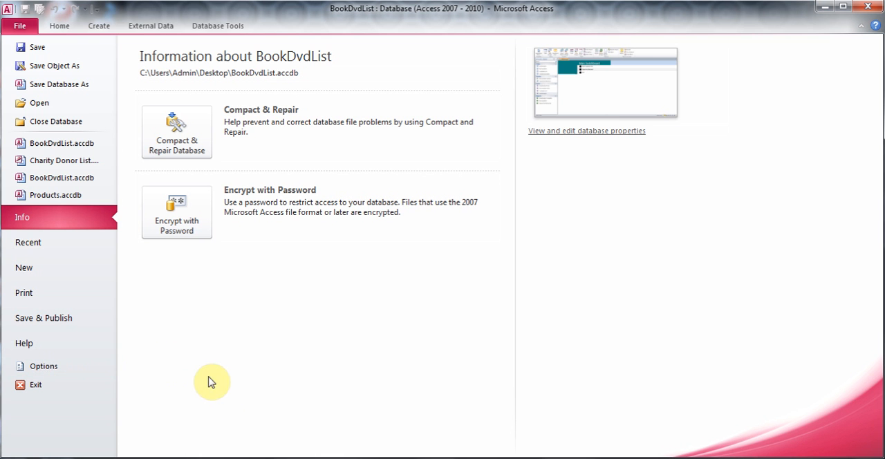
left_click(74, 376)
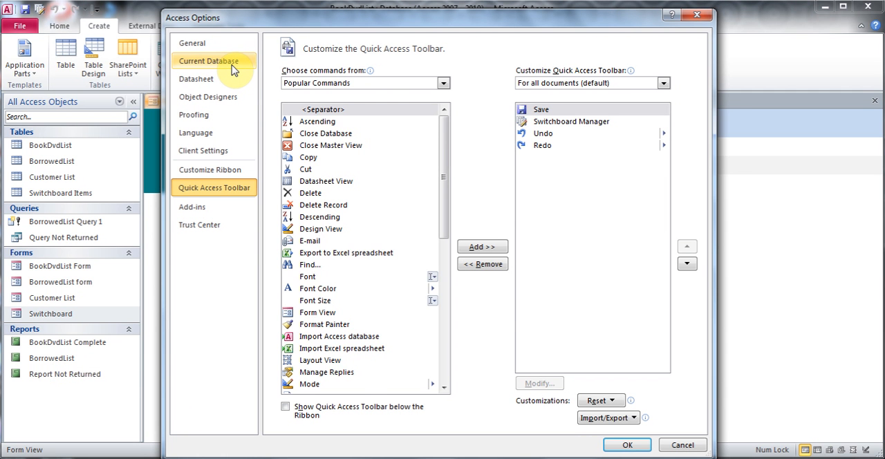
left_click(234, 69)
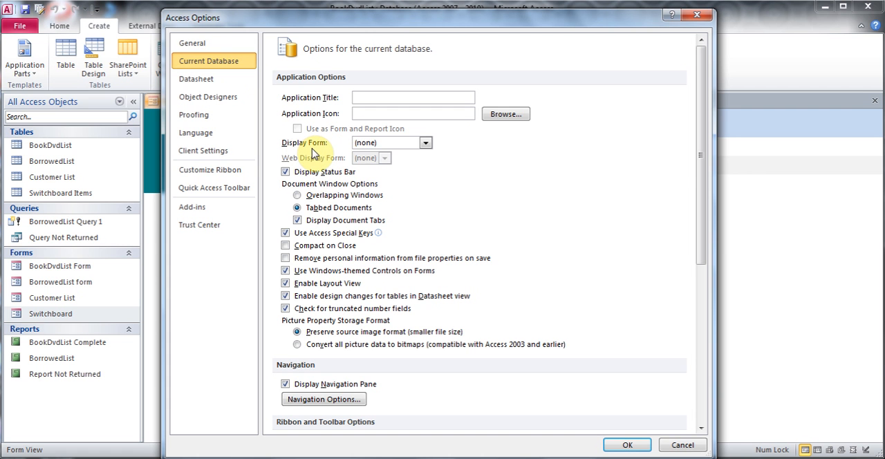
left_click(429, 146)
left_click(406, 201)
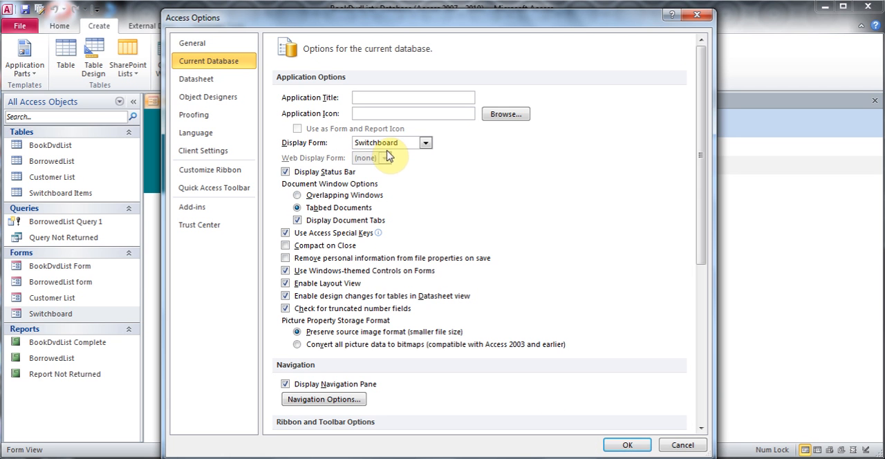
left_click(626, 446)
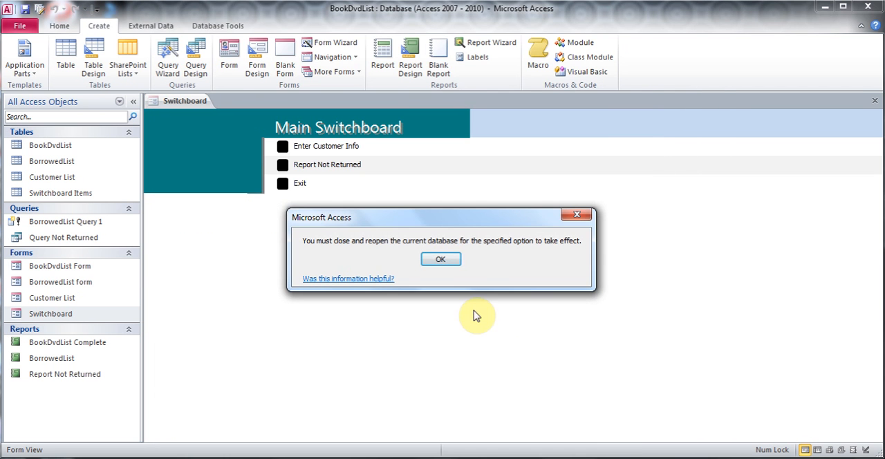
left_click(441, 259)
left_click(285, 187)
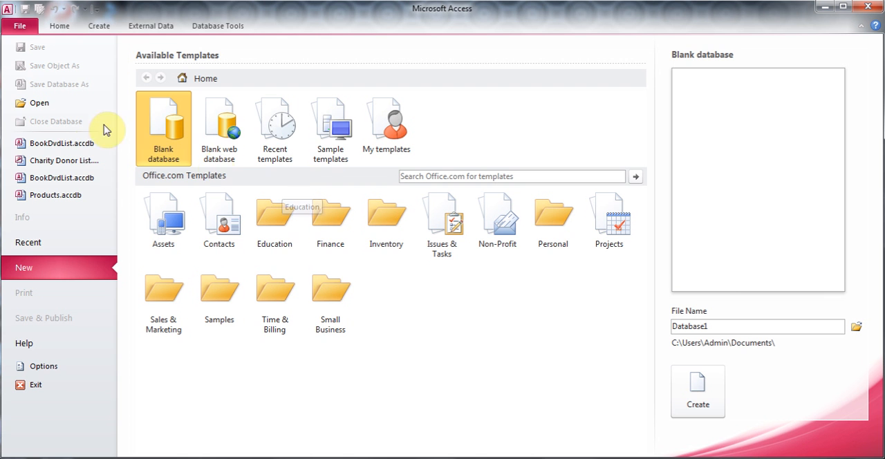
left_click(75, 146)
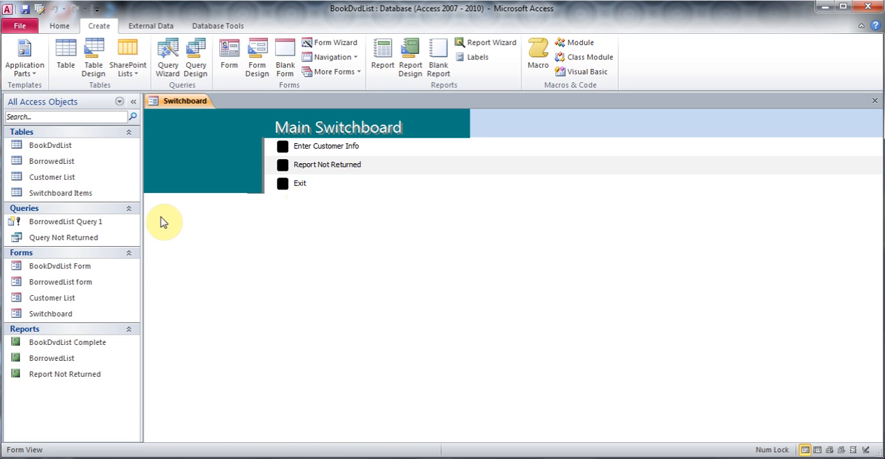
- Filter the Navigation Pane to show only Forms, and shrink the pane to a narrow strip
left_click_drag(140, 222, 124, 214)
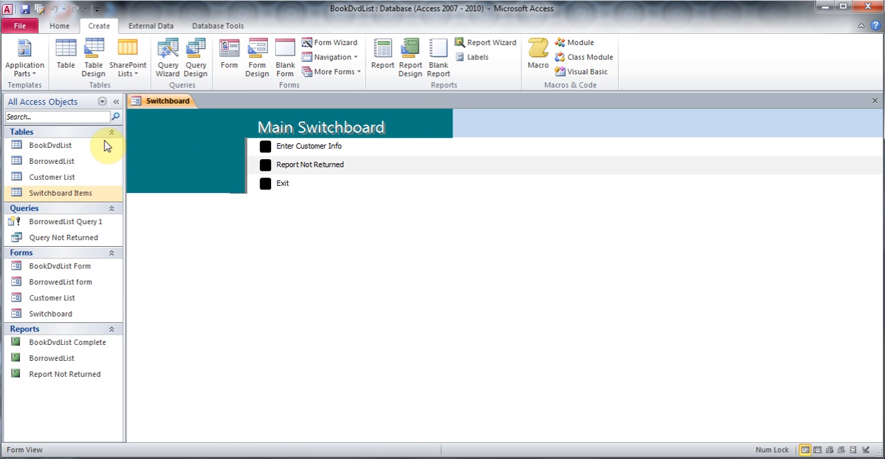
left_click(101, 103)
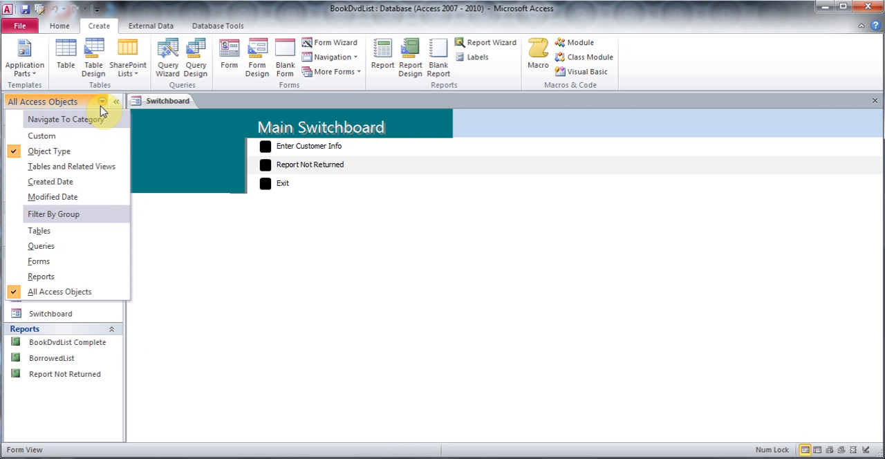
left_click(51, 261)
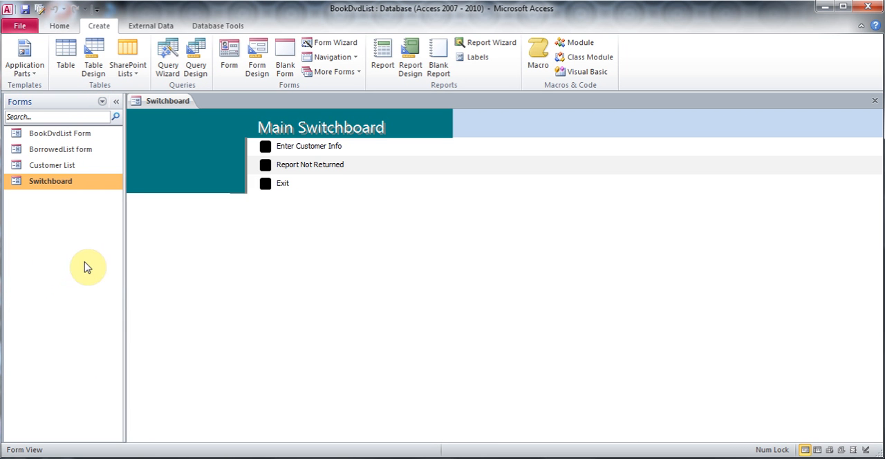
left_click_drag(124, 251, 30, 247)
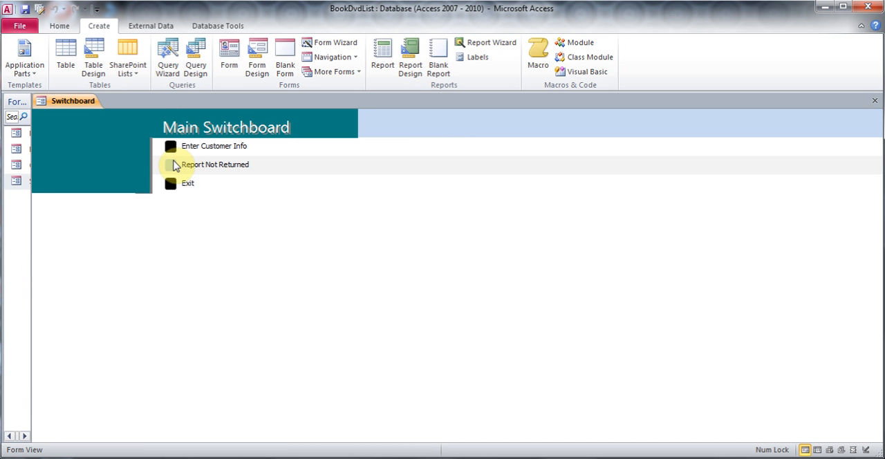
- Open the customer form from the switchboard and go to its next record
left_click(171, 147)
left_click(157, 170)
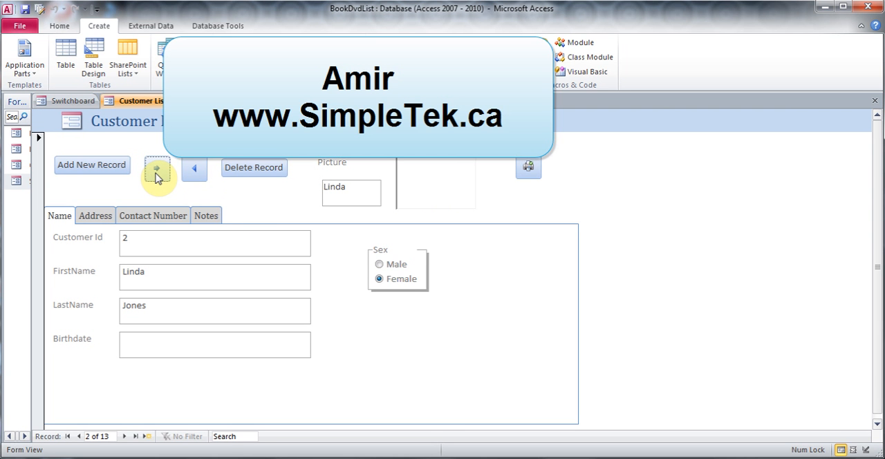